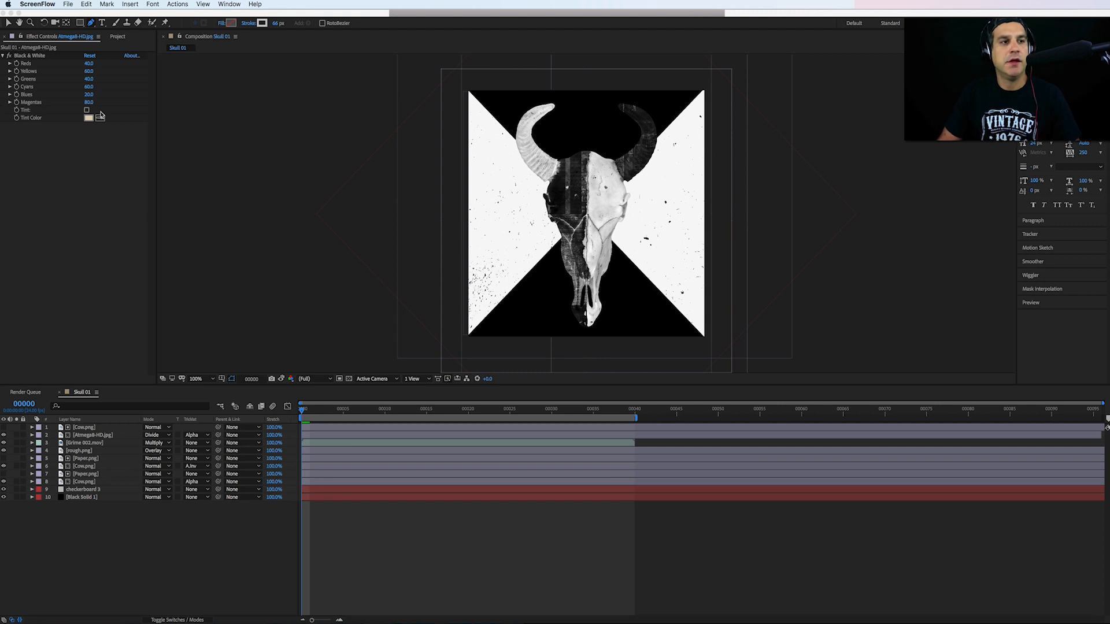
# Step: Create a new 1080 x 1080 composition named Skull 02
pyautogui.click(119, 37)
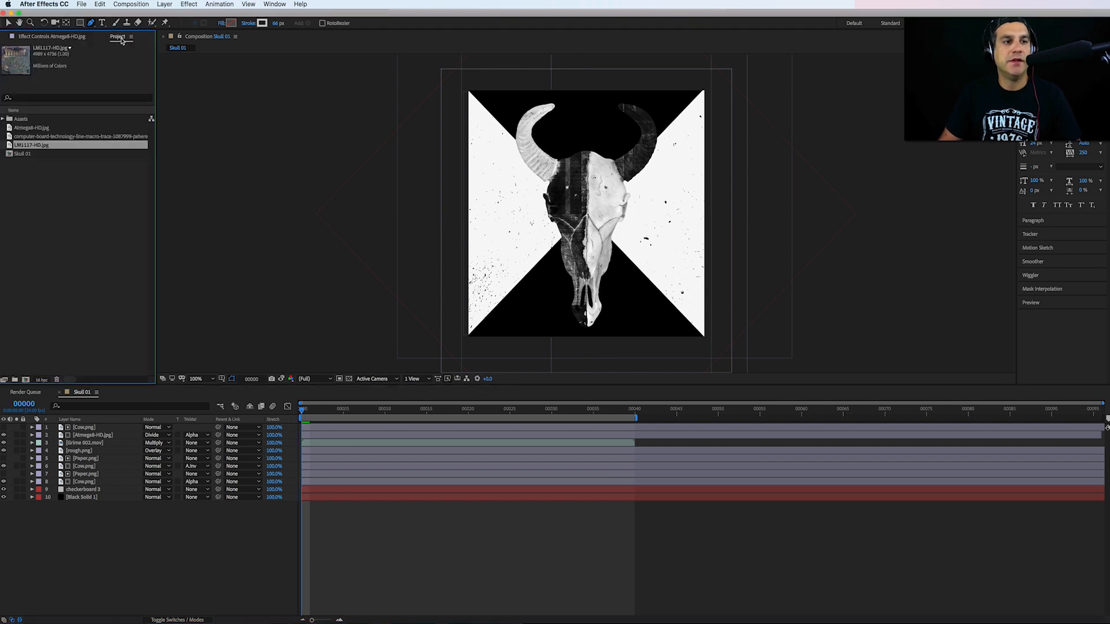
pyautogui.click(130, 4)
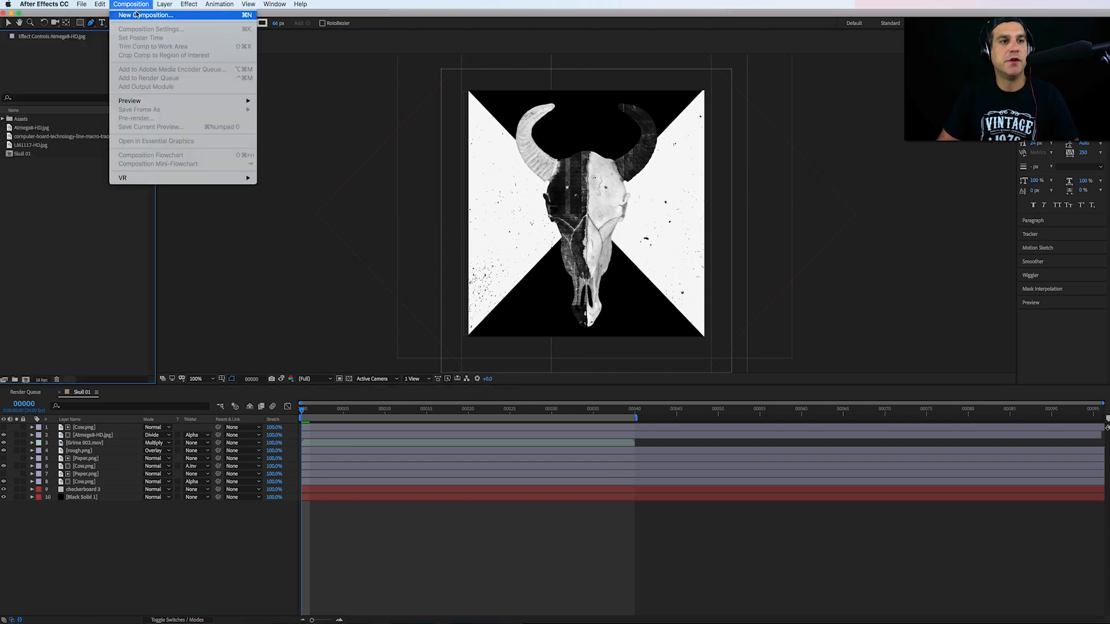
pyautogui.click(142, 13)
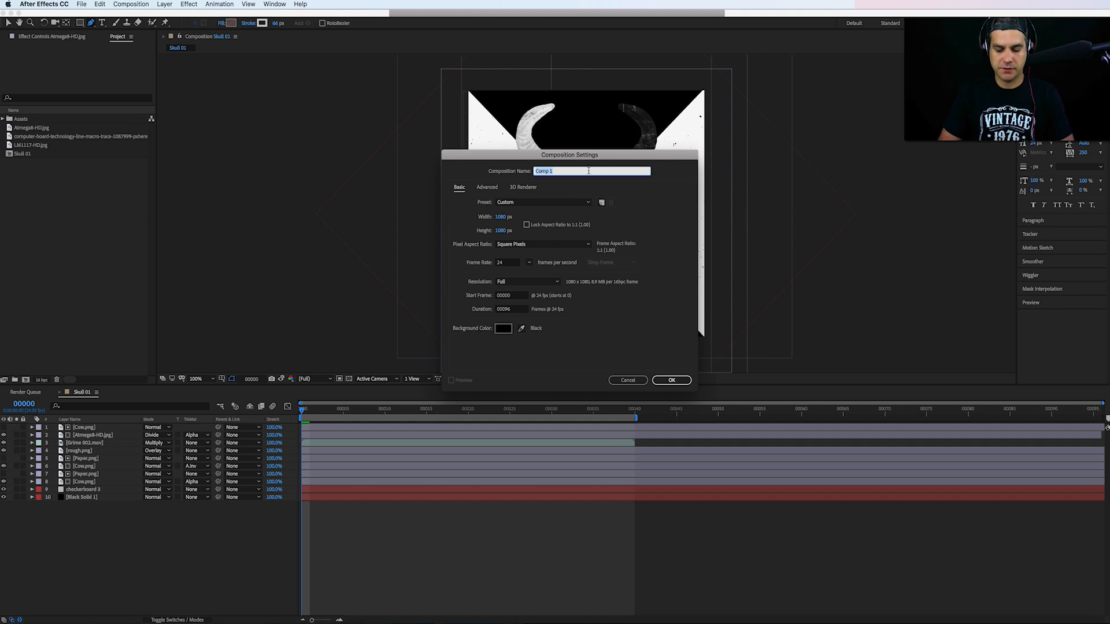
pyautogui.write('Skull')
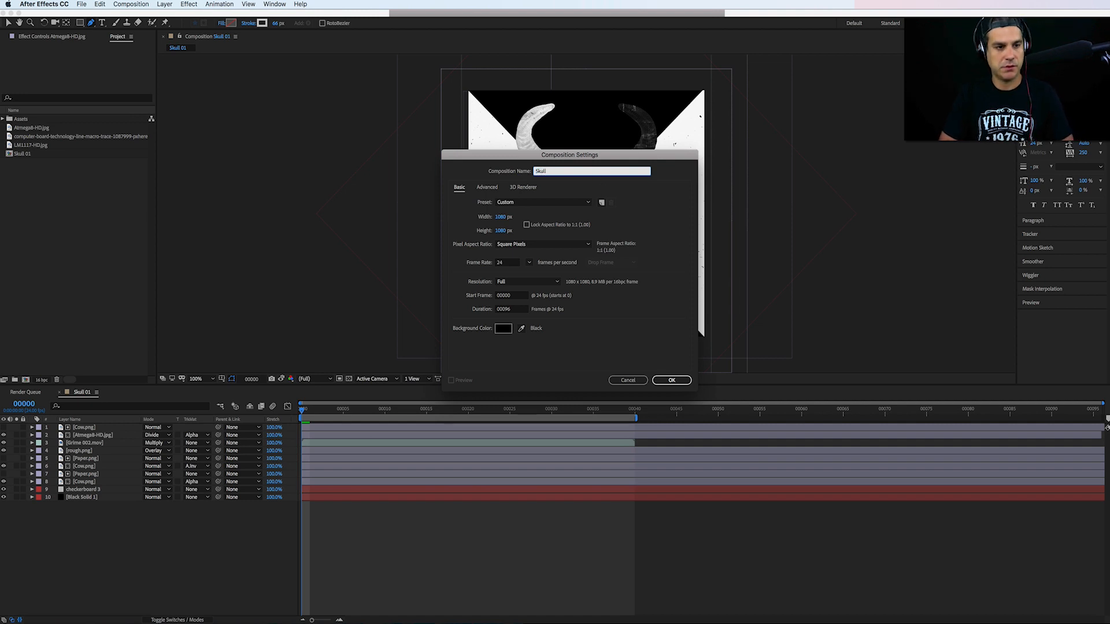
pyautogui.write(' 02')
pyautogui.press('Return')
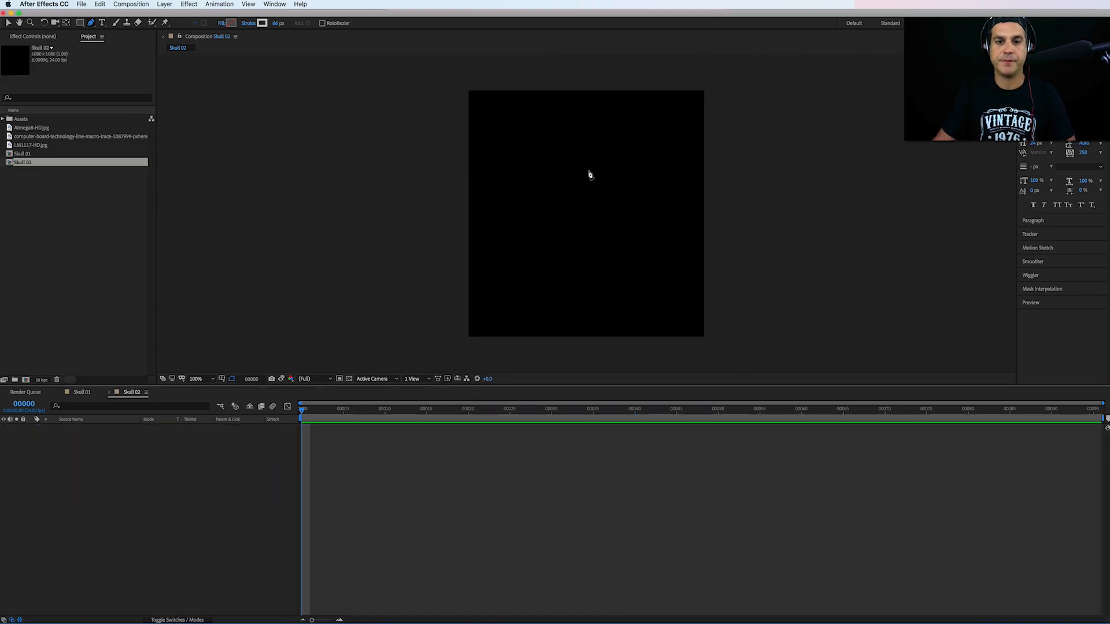
# Step: Add Cow.png from the Assets folder to the Skull 02 composition and scale it to 61%
pyautogui.click(30, 137)
pyautogui.click(31, 128)
pyautogui.click(29, 161)
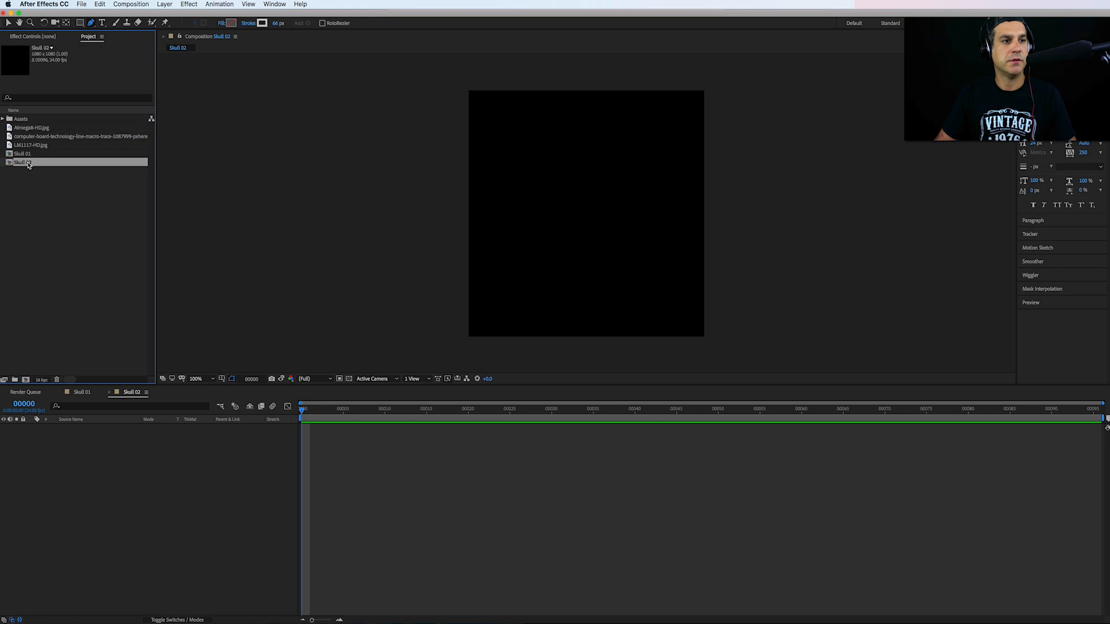
pyautogui.click(3, 119)
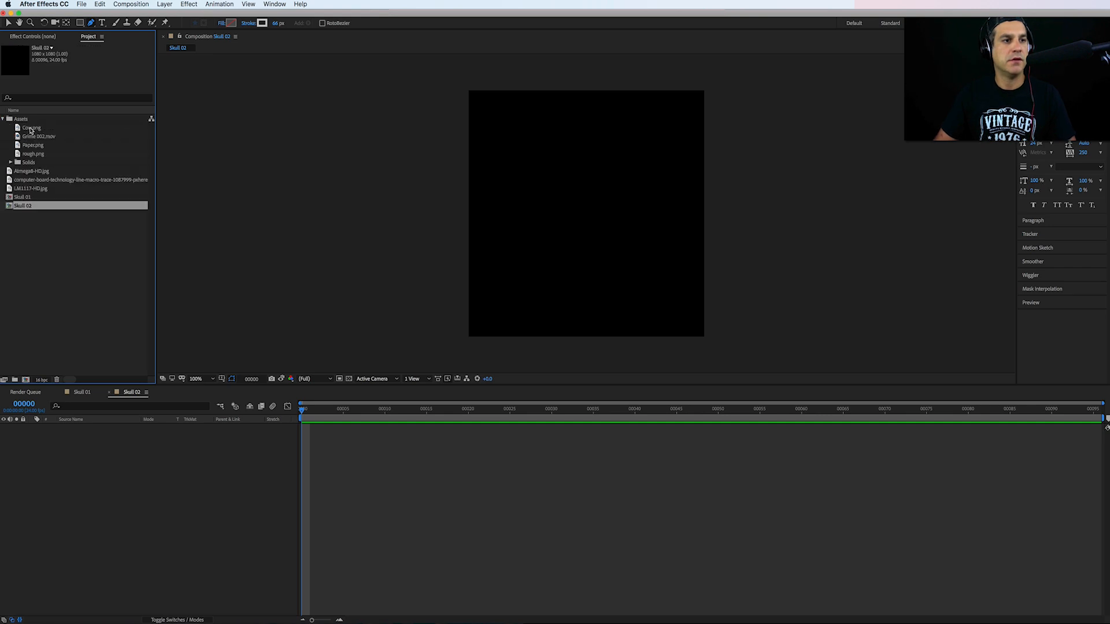
pyautogui.moveTo(32, 128); pyautogui.dragTo(141, 500)
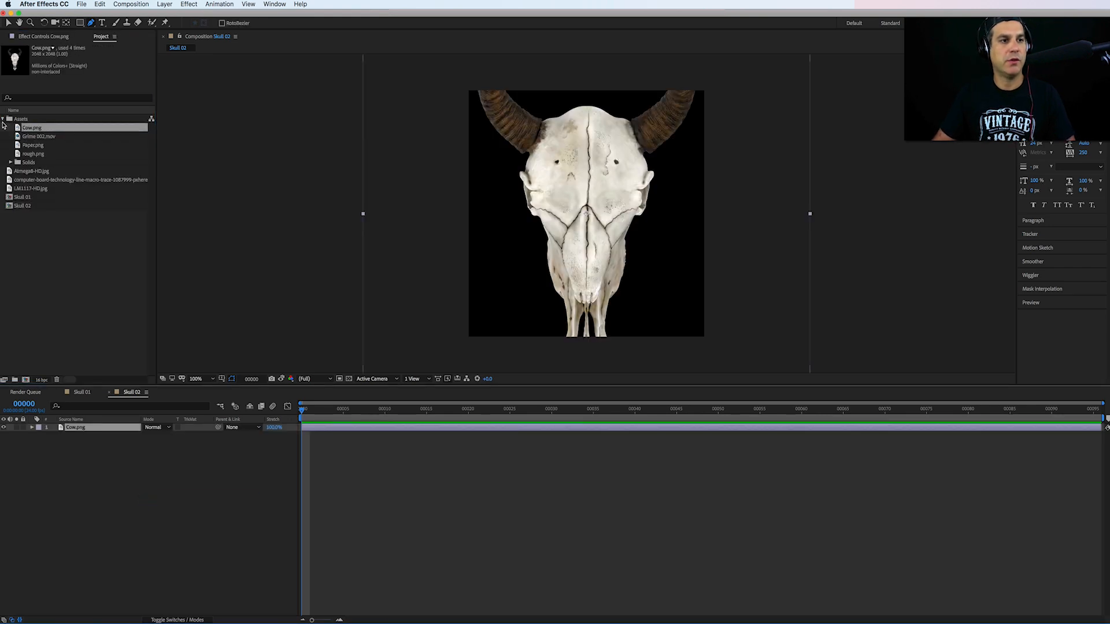
pyautogui.press('s')
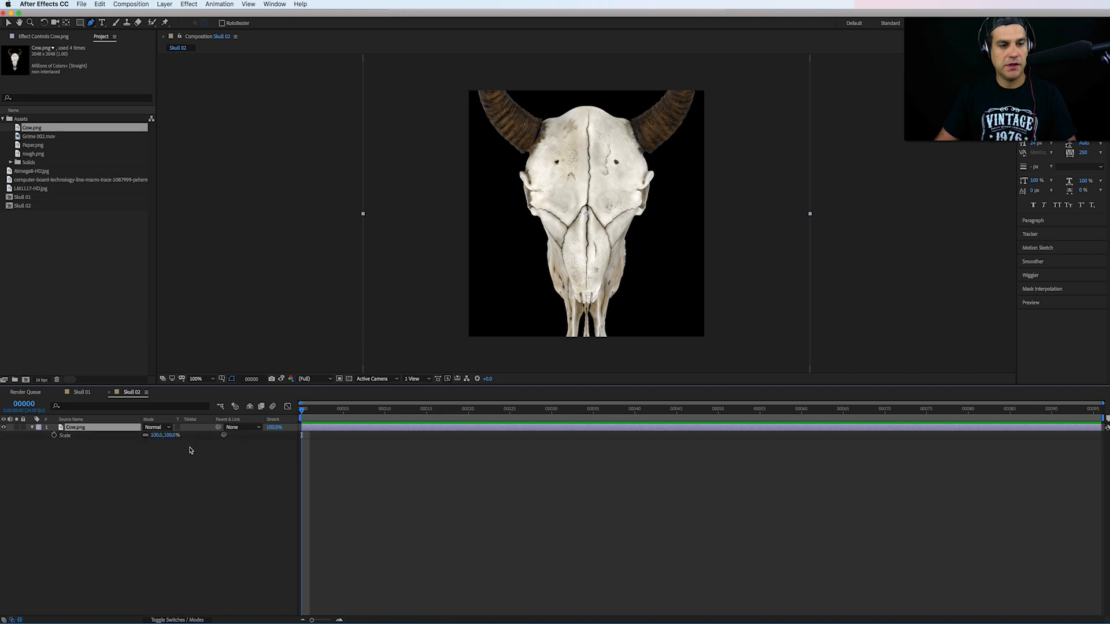
pyautogui.moveTo(166, 437); pyautogui.dragTo(158, 437)
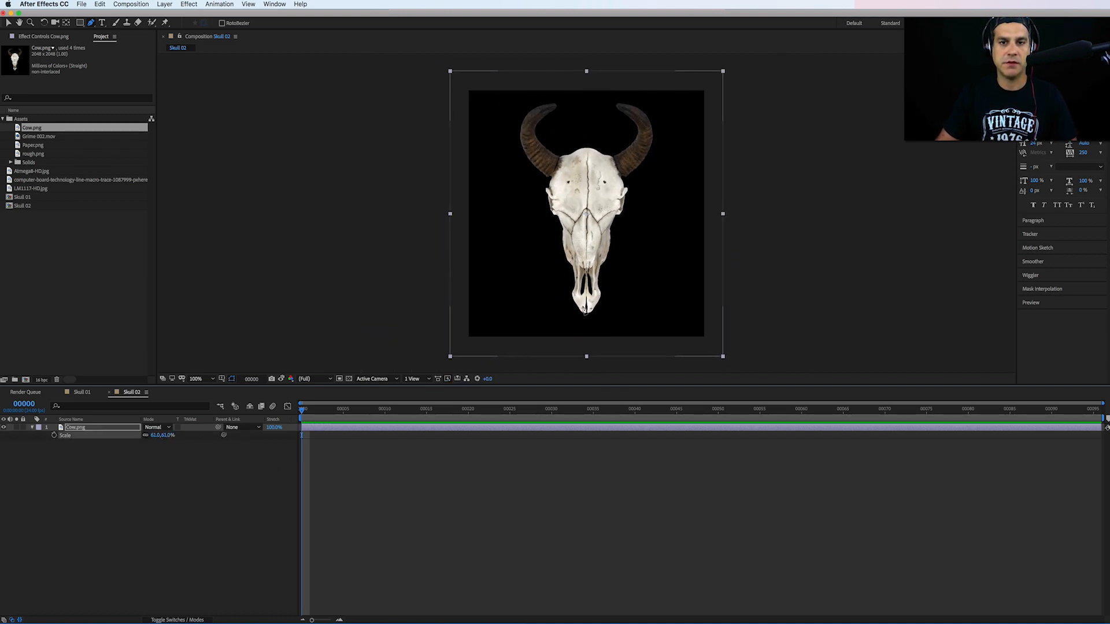
# Step: Undo the stray mask on the skull layer and move the skull slightly lower in the frame
pyautogui.moveTo(582, 307); pyautogui.dragTo(583, 317)
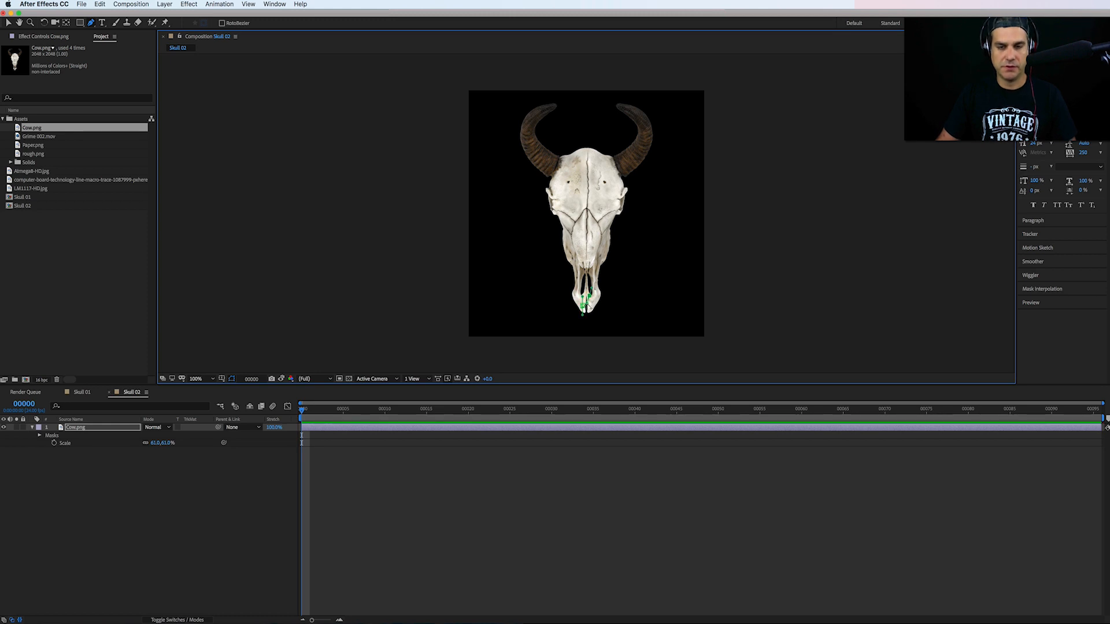
pyautogui.press('super+z')
pyautogui.press('v')
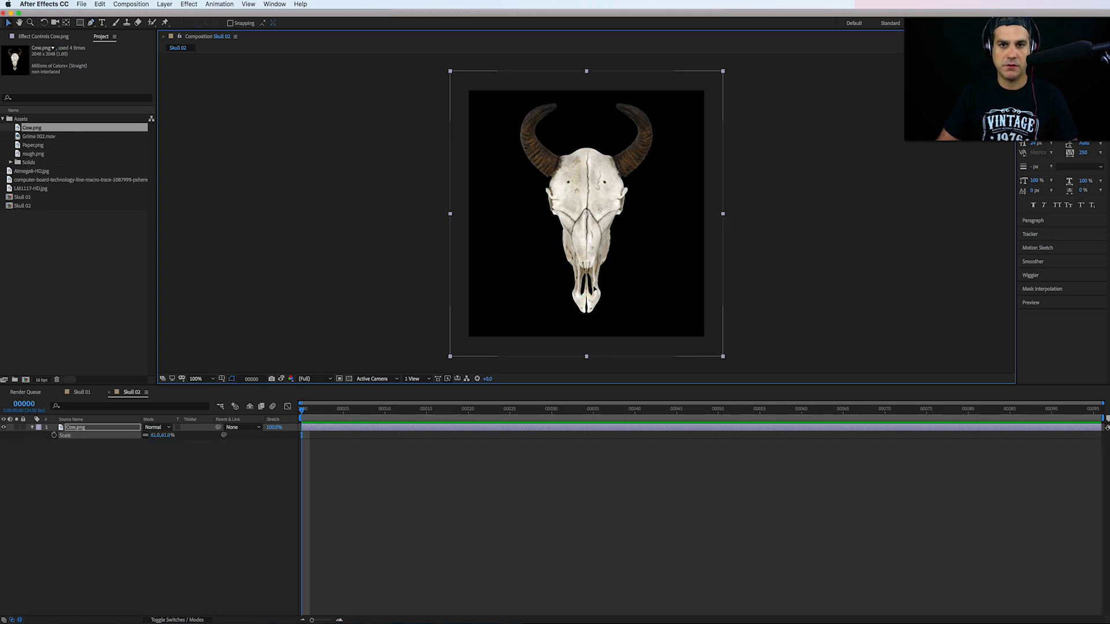
pyautogui.moveTo(590, 288); pyautogui.dragTo(591, 288)
pyautogui.press('s')
pyautogui.press('s')
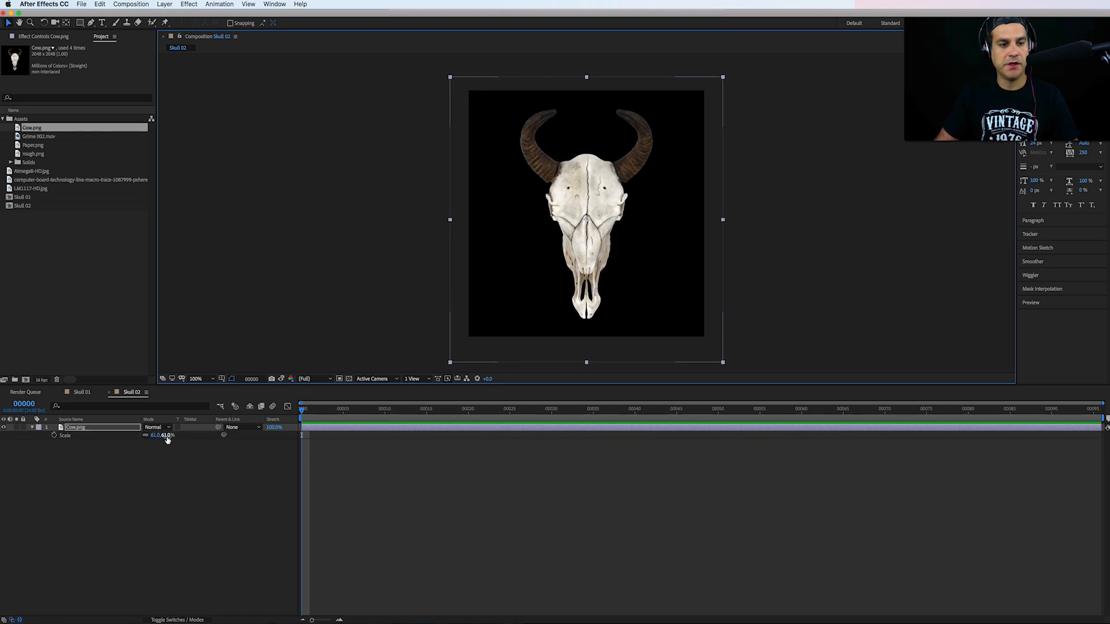
# Step: Try the skull at 136% scale and slide it vertically through the frame, returning it to 61% and its centred position
pyautogui.moveTo(163, 435); pyautogui.dragTo(199, 437)
pyautogui.moveTo(624, 214); pyautogui.dragTo(629, 349)
pyautogui.moveTo(627, 275); pyautogui.dragTo(622, 95)
pyautogui.moveTo(607, 271); pyautogui.dragTo(602, 234)
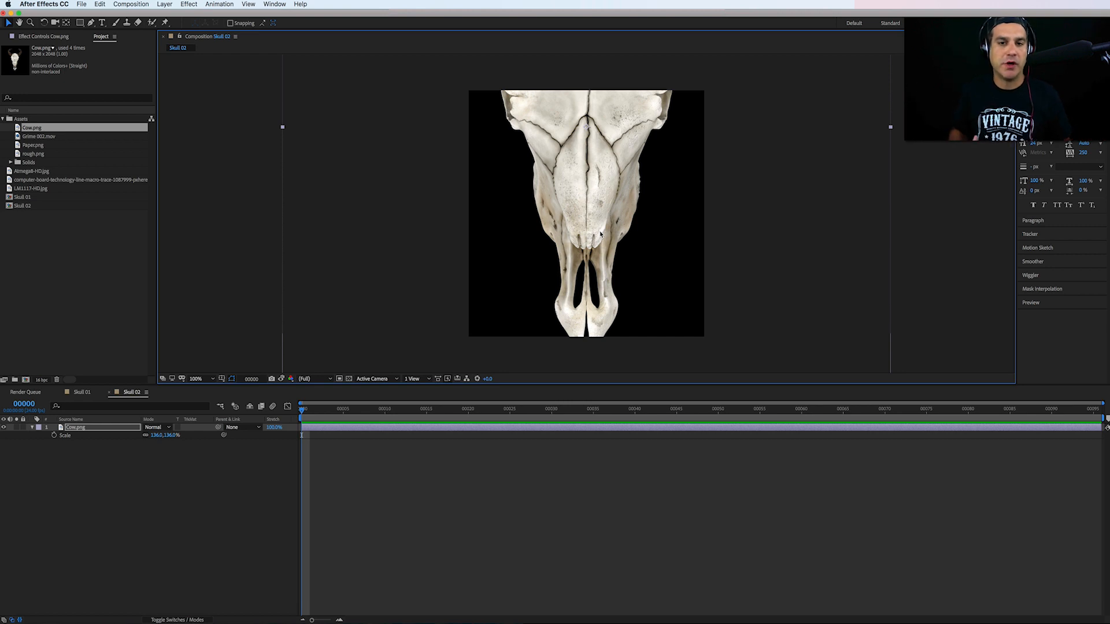
pyautogui.moveTo(616, 113)
pyautogui.mouseDown()
pyautogui.moveTo(617, 292)
pyautogui.moveTo(637, 268)
pyautogui.mouseUp()
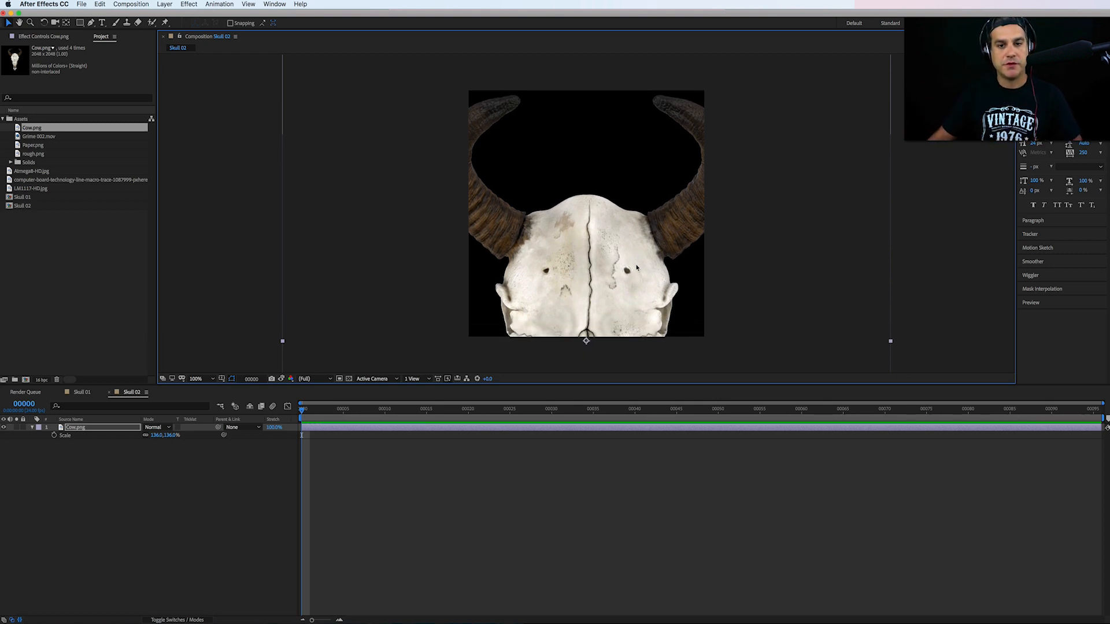
pyautogui.moveTo(632, 292); pyautogui.dragTo(632, 162)
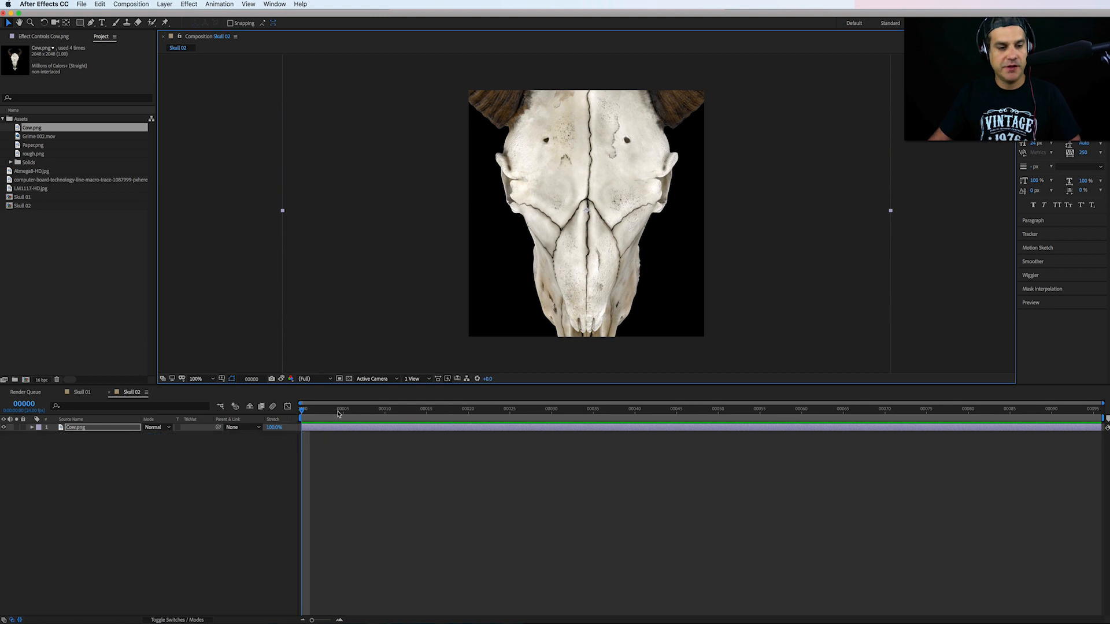
pyautogui.moveTo(166, 435)
pyautogui.mouseDown()
pyautogui.moveTo(155, 450)
pyautogui.moveTo(161, 438)
pyautogui.mouseUp()
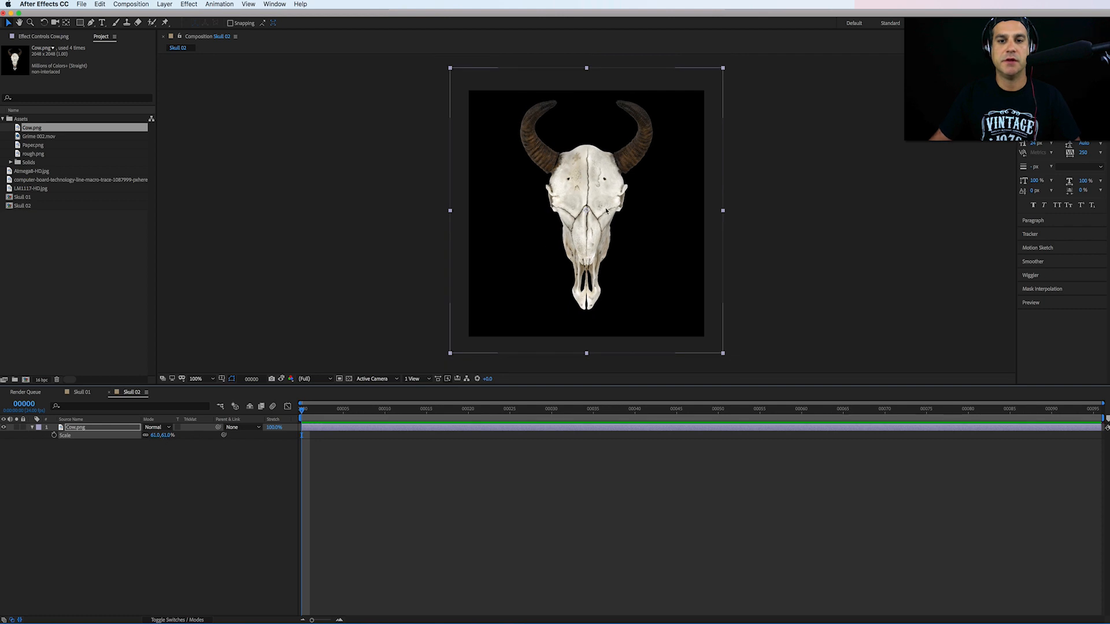
pyautogui.moveTo(606, 211); pyautogui.dragTo(606, 222)
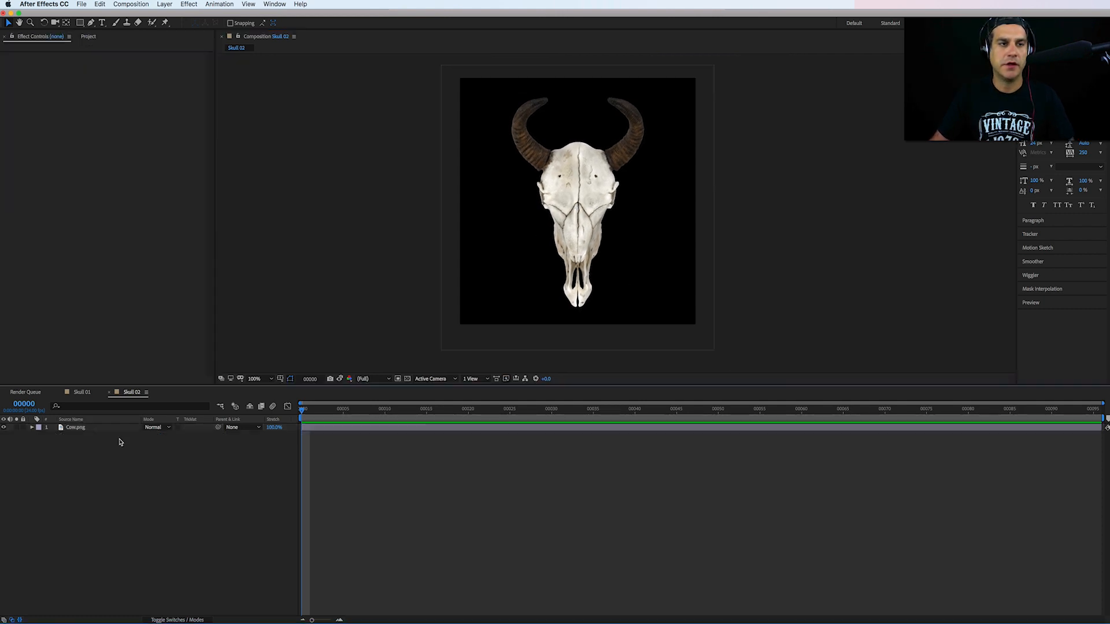
# Step: Add Paper.png above the Cow.png layer and position its torn edge across the middle of the skull
pyautogui.click(89, 429)
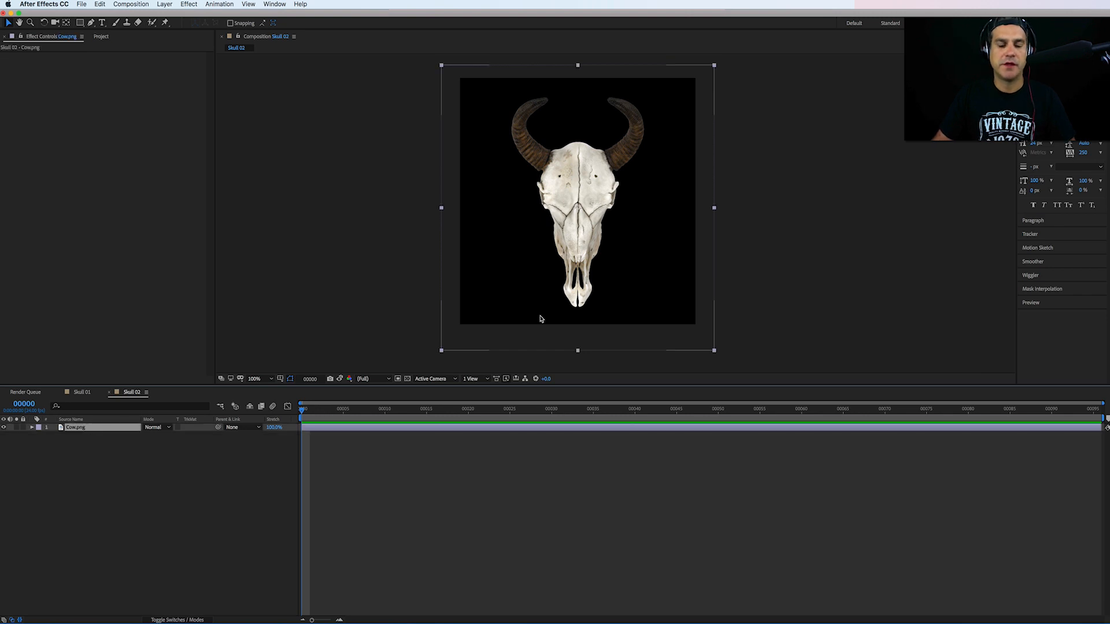
pyautogui.click(103, 37)
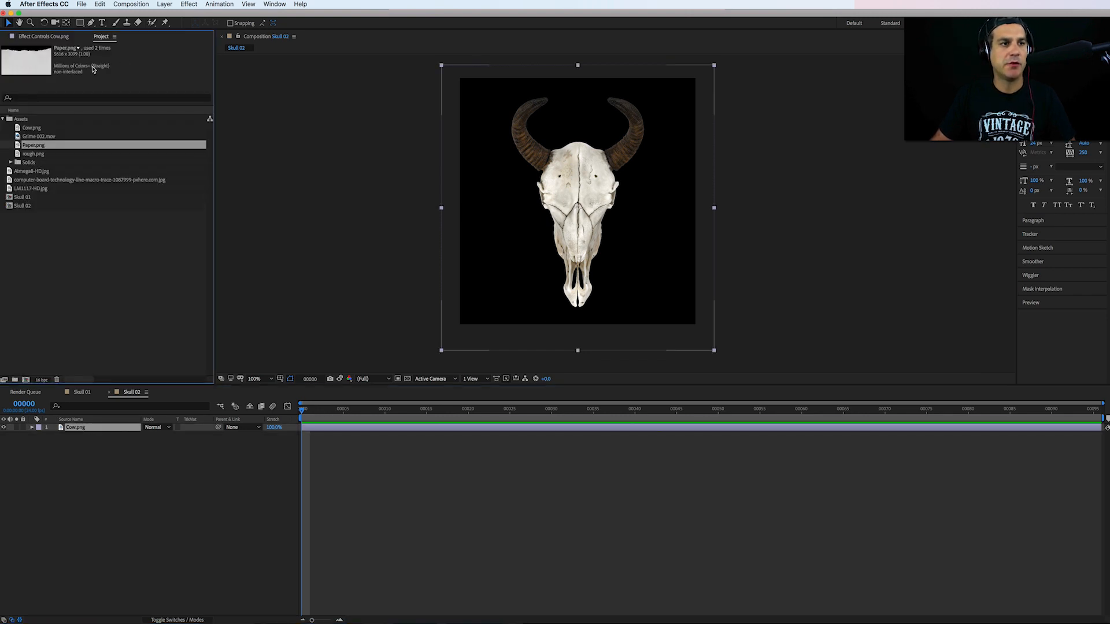
pyautogui.moveTo(30, 146); pyautogui.dragTo(84, 428)
pyautogui.moveTo(590, 274); pyautogui.dragTo(552, 210)
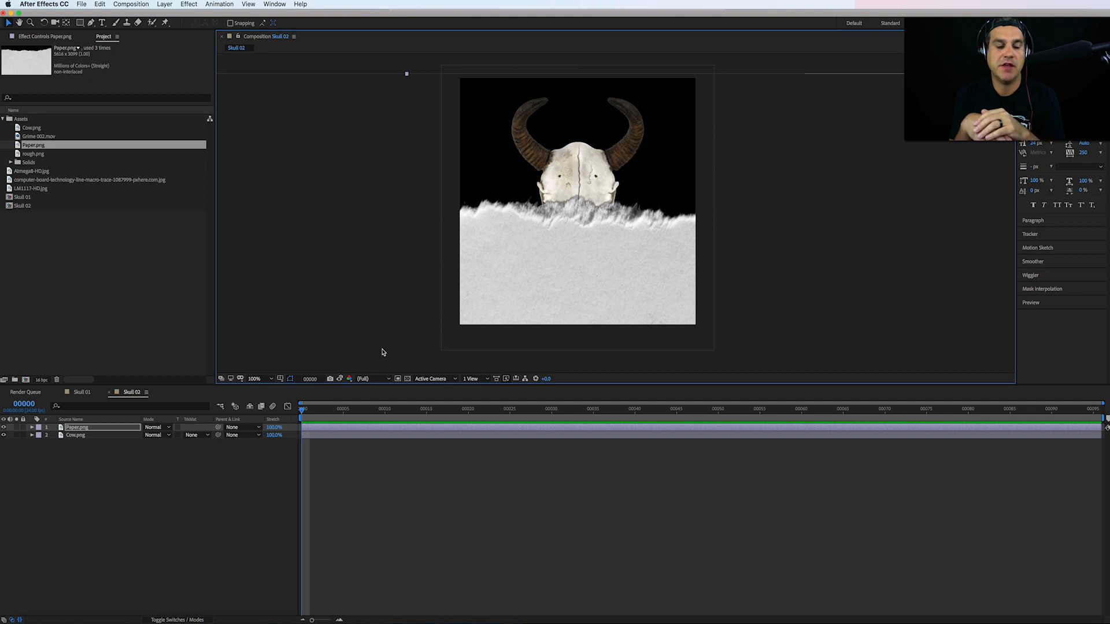
# Step: Rotate the Paper.png layer to 90° and move it to cover the left half of the skull
pyautogui.click(126, 428)
pyautogui.press('r')
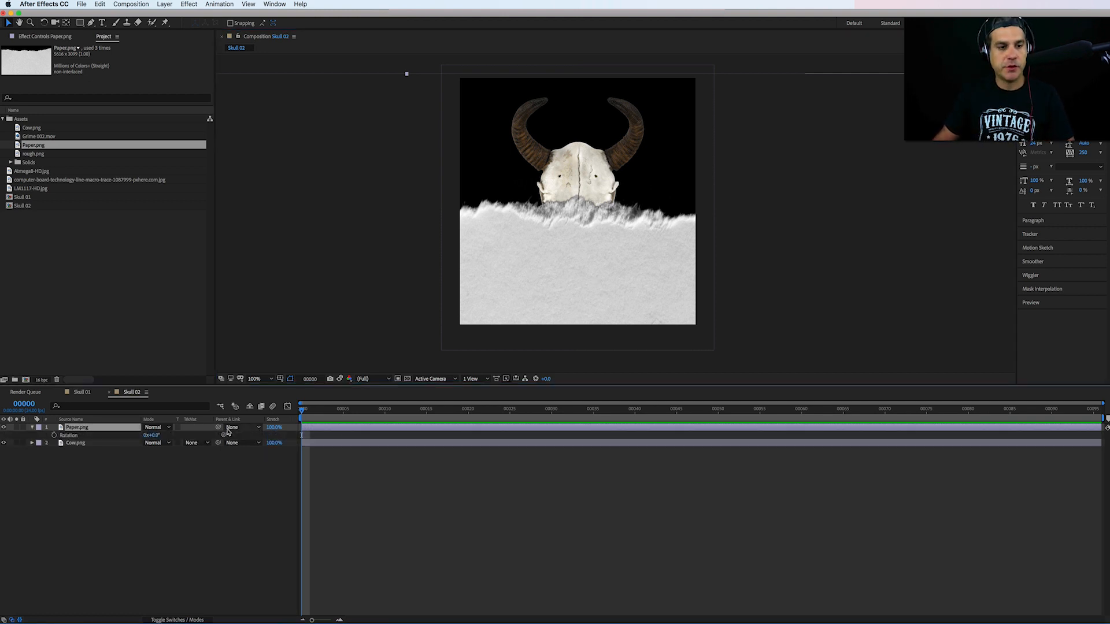
pyautogui.moveTo(155, 438); pyautogui.dragTo(163, 439)
pyautogui.click(159, 436)
pyautogui.write('90')
pyautogui.press('Return')
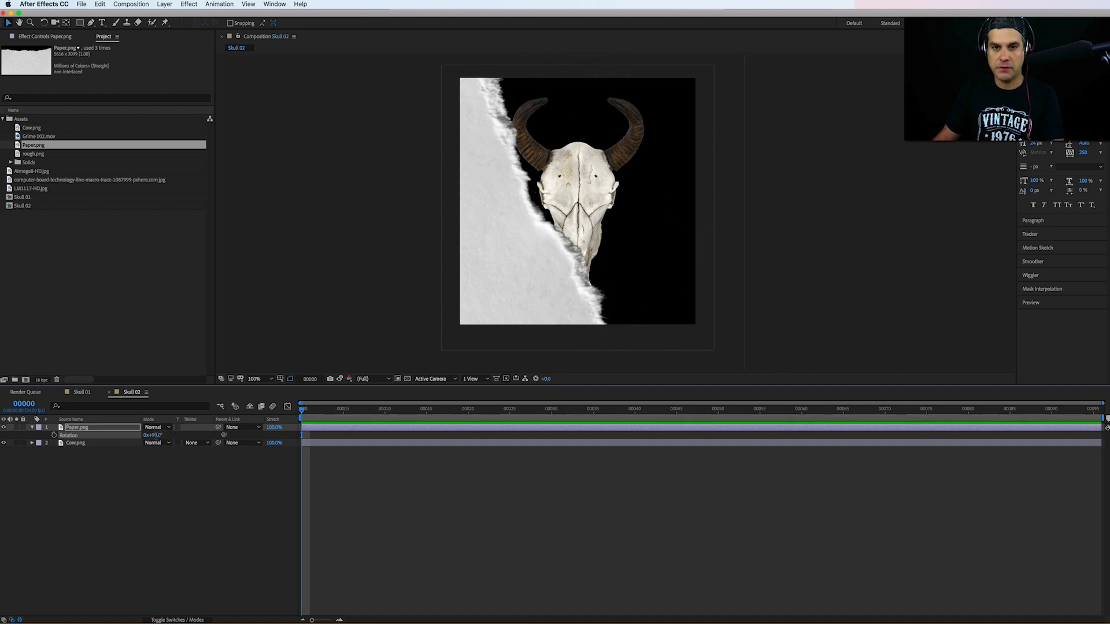
pyautogui.moveTo(578, 177); pyautogui.dragTo(549, 183)
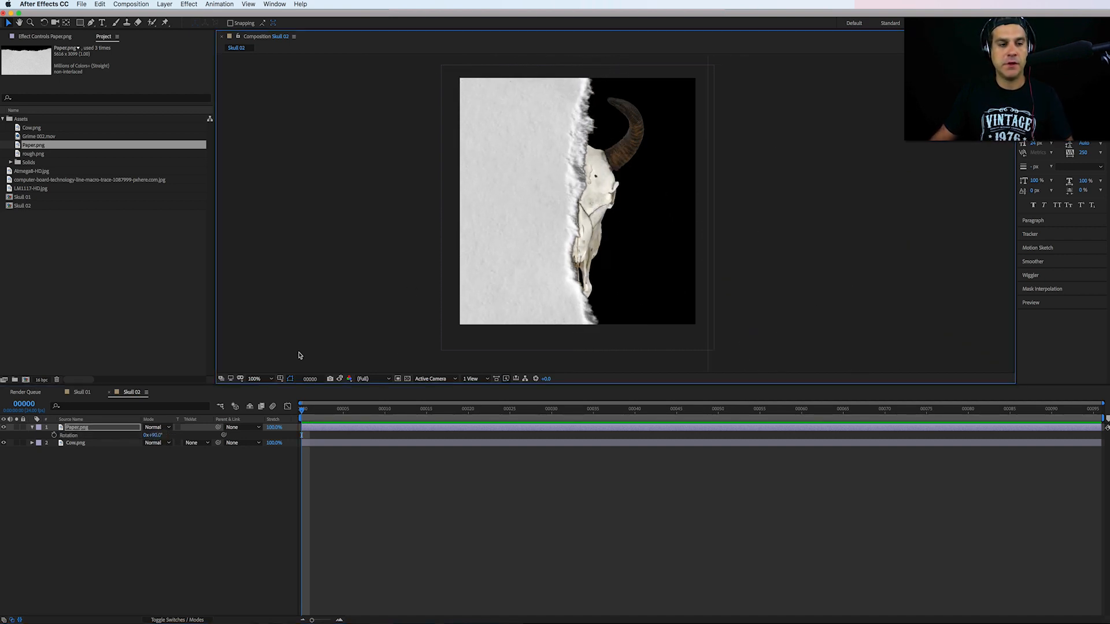
# Step: Set the Cow.png layer's track matte to Alpha Matte "Paper.png"
pyautogui.click(97, 443)
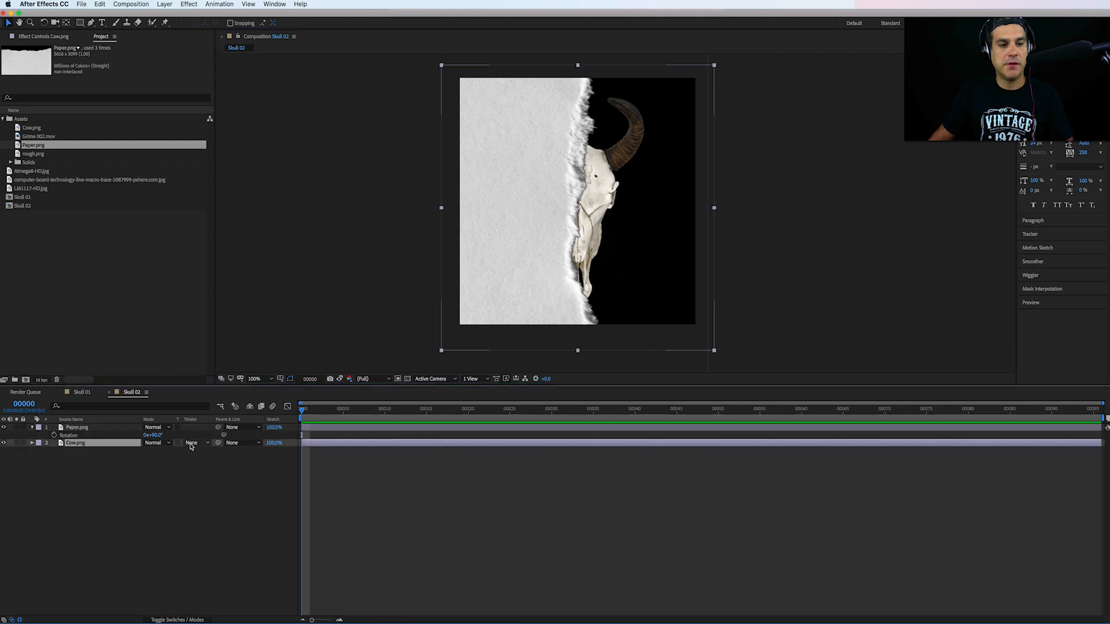
pyautogui.click(194, 443)
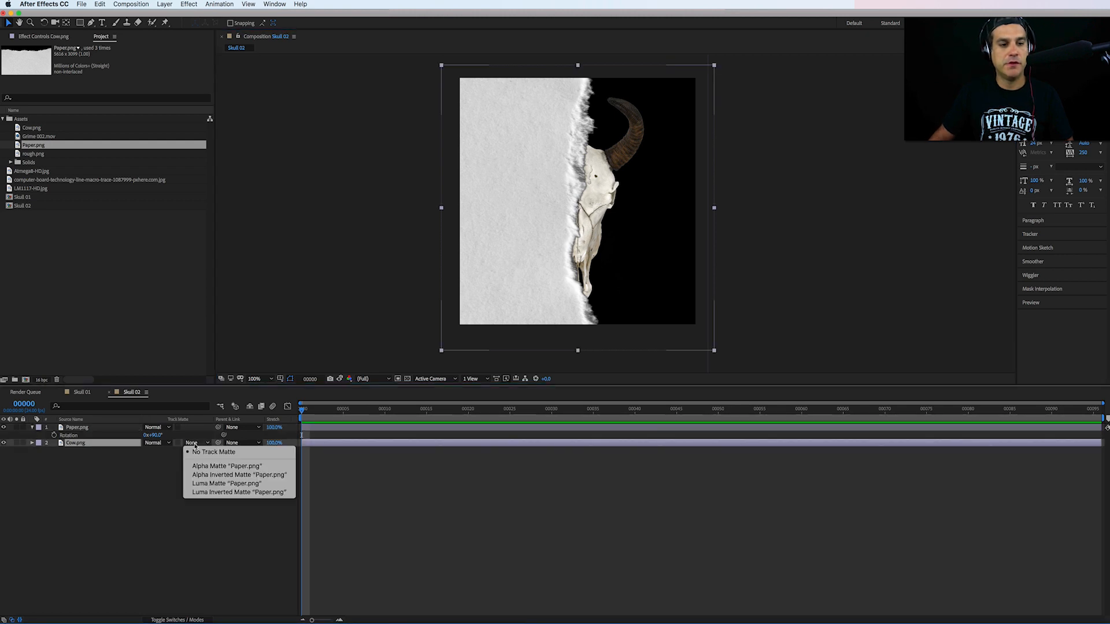
pyautogui.click(217, 468)
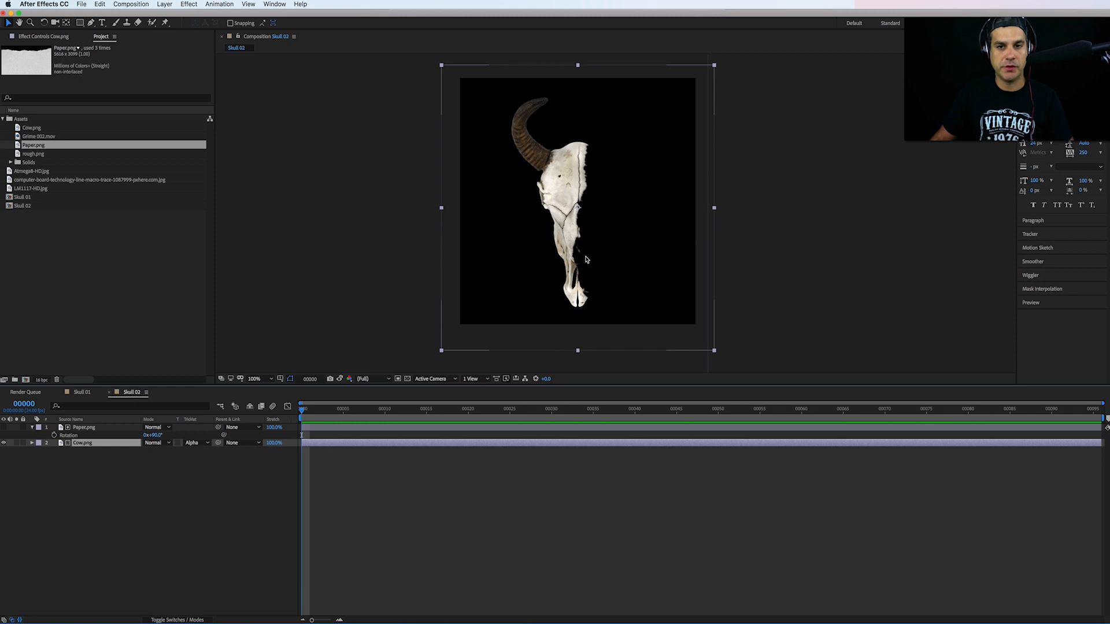
# Step: Reposition the Paper.png matte so a different stretch of its torn edge cuts the skull further left
pyautogui.click(87, 427)
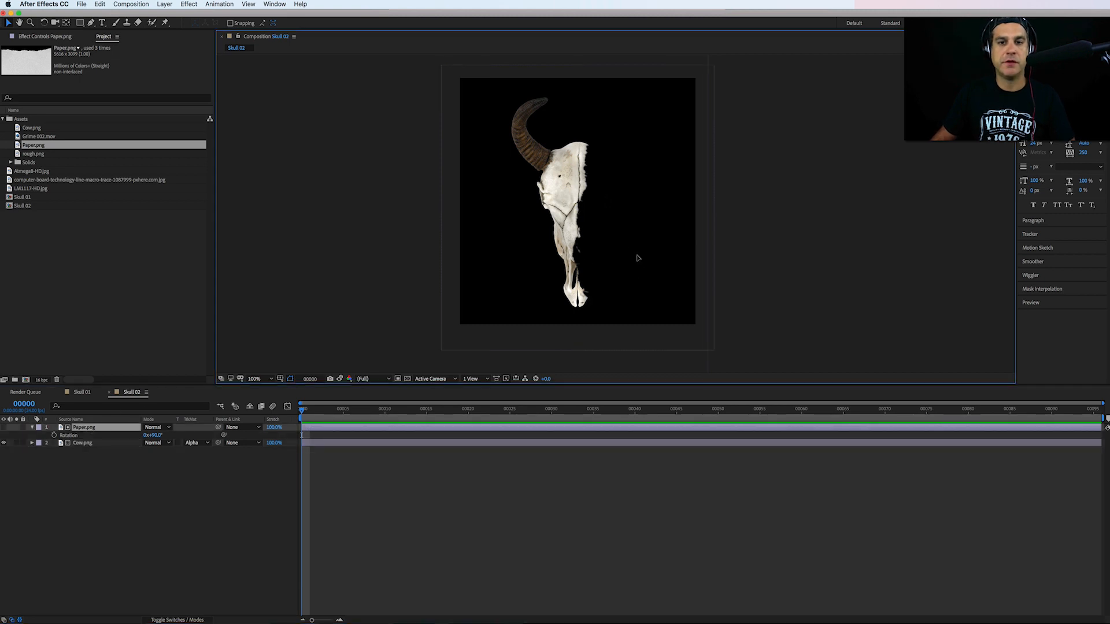
pyautogui.moveTo(637, 255); pyautogui.dragTo(604, 175)
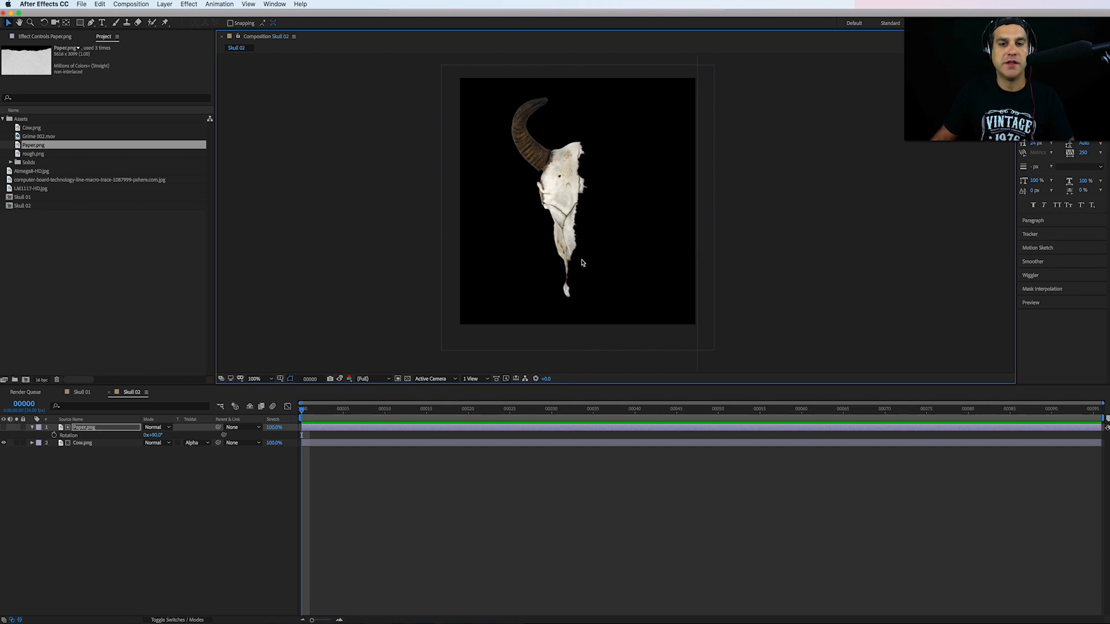
pyautogui.moveTo(625, 235); pyautogui.dragTo(625, 168)
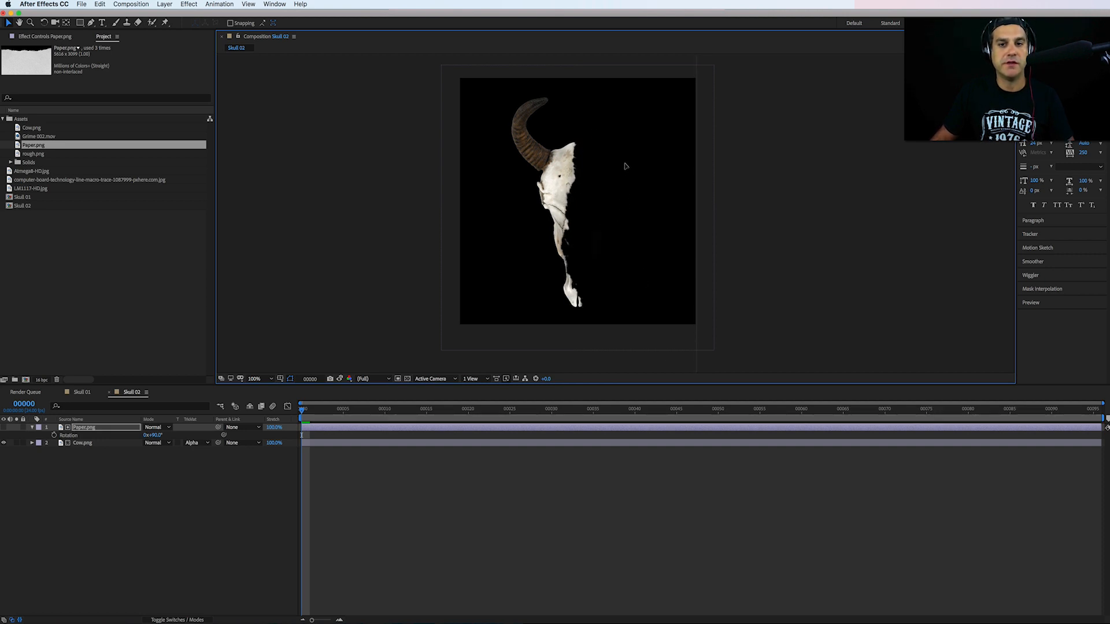
# Step: Scale the temporarily shown Paper.png matte to 36% and realign its torn edge near the skull's centre line
pyautogui.click(3, 427)
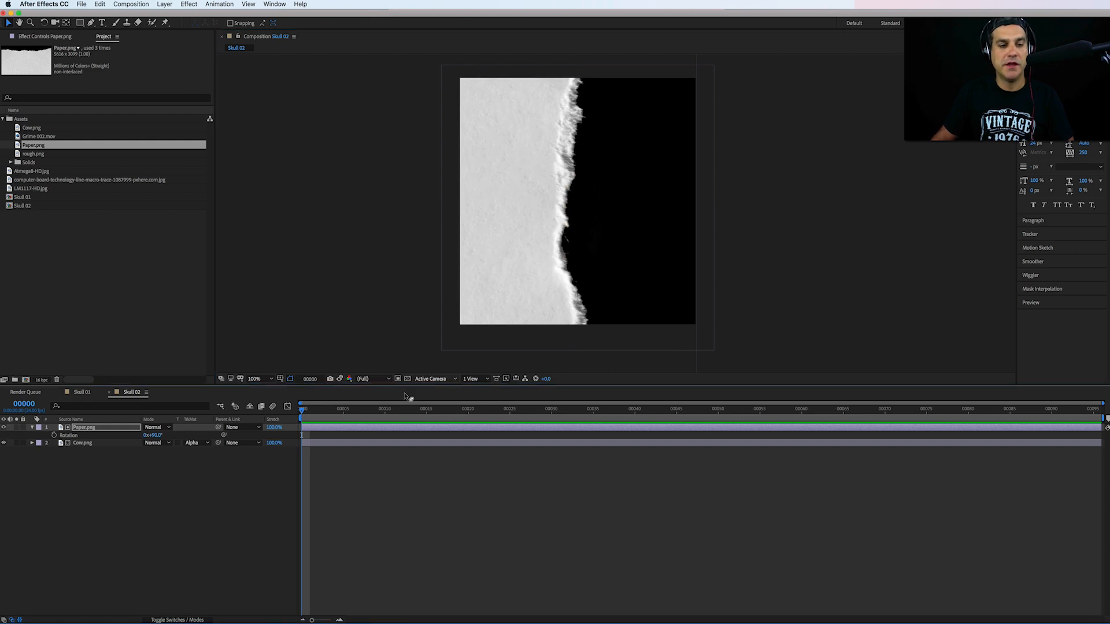
pyautogui.press('s')
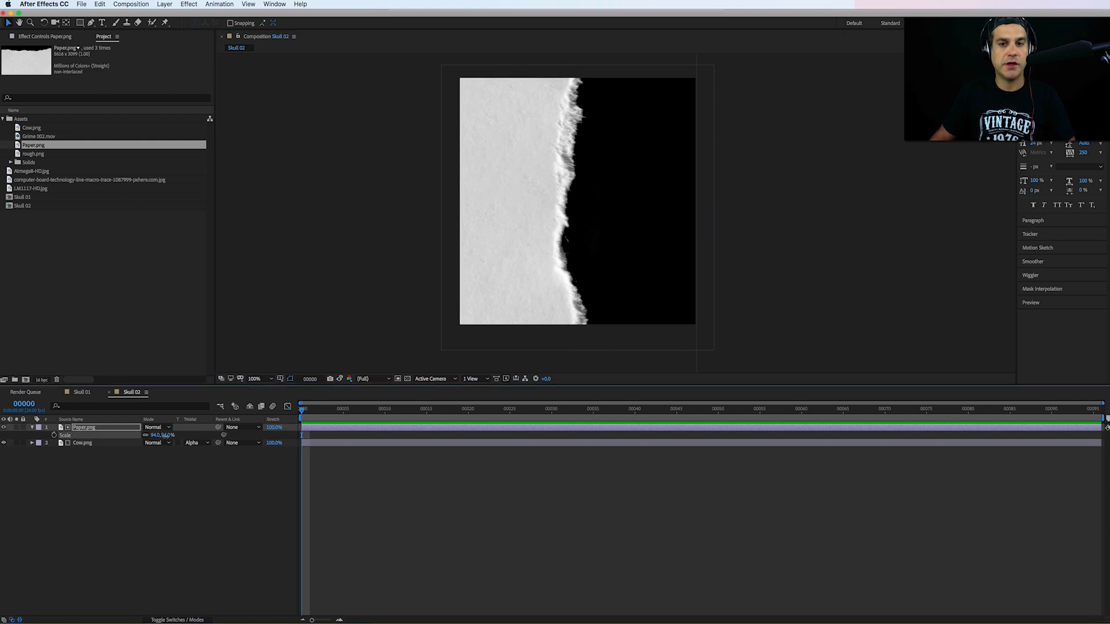
pyautogui.moveTo(166, 436); pyautogui.dragTo(132, 436)
pyautogui.moveTo(429, 257); pyautogui.dragTo(576, 146)
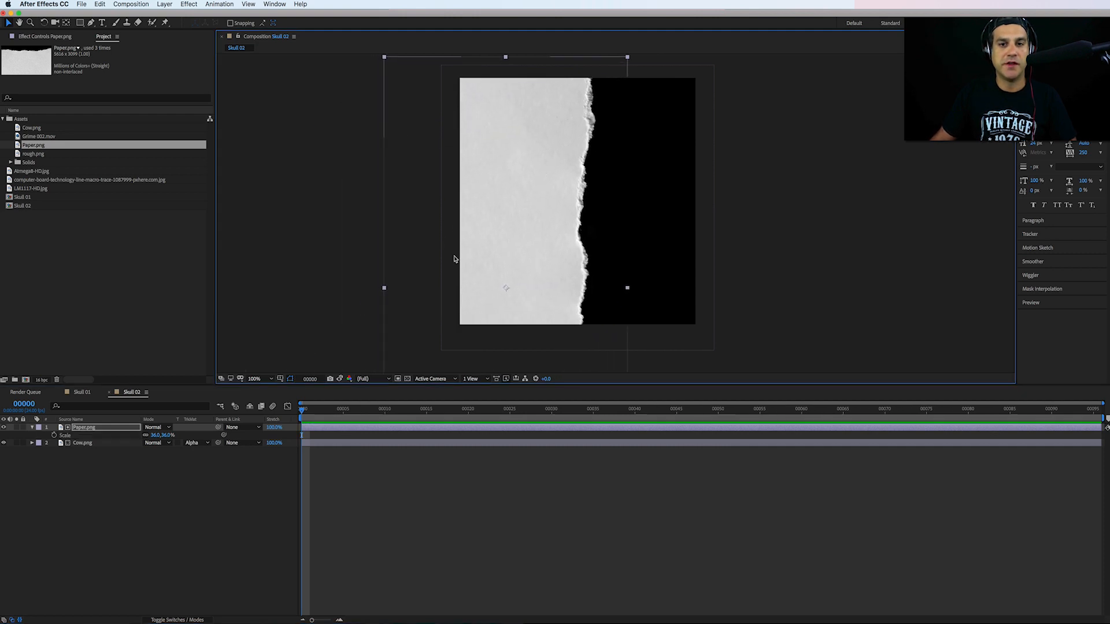
pyautogui.click(4, 427)
pyautogui.moveTo(585, 267); pyautogui.dragTo(575, 268)
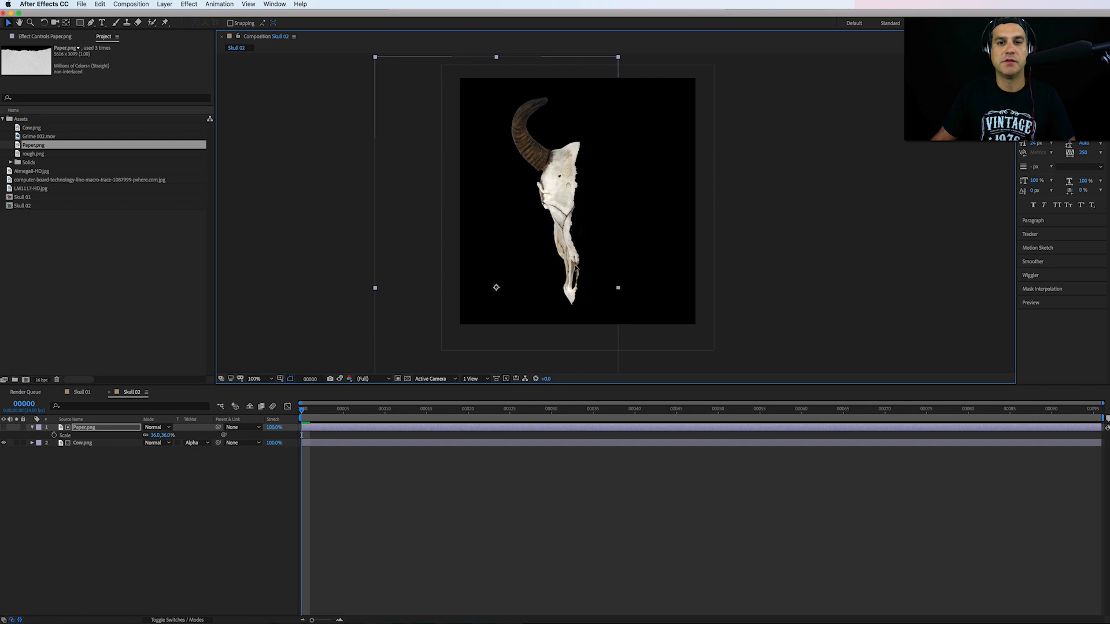
# Step: Set the Paper.png matte layer's scale to 30%
pyautogui.click(168, 436)
pyautogui.write('30')
pyautogui.press('Return')
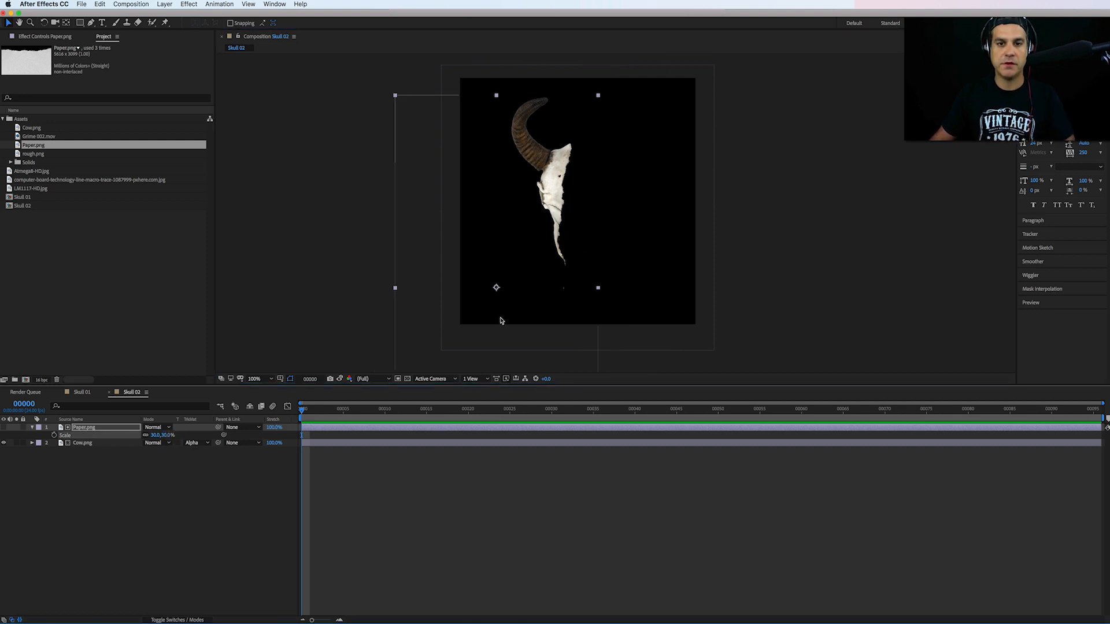
# Step: Reposition the Paper.png matte so its torn edge runs down the skull's centre line from forehead to nose
pyautogui.moveTo(565, 259); pyautogui.dragTo(581, 209)
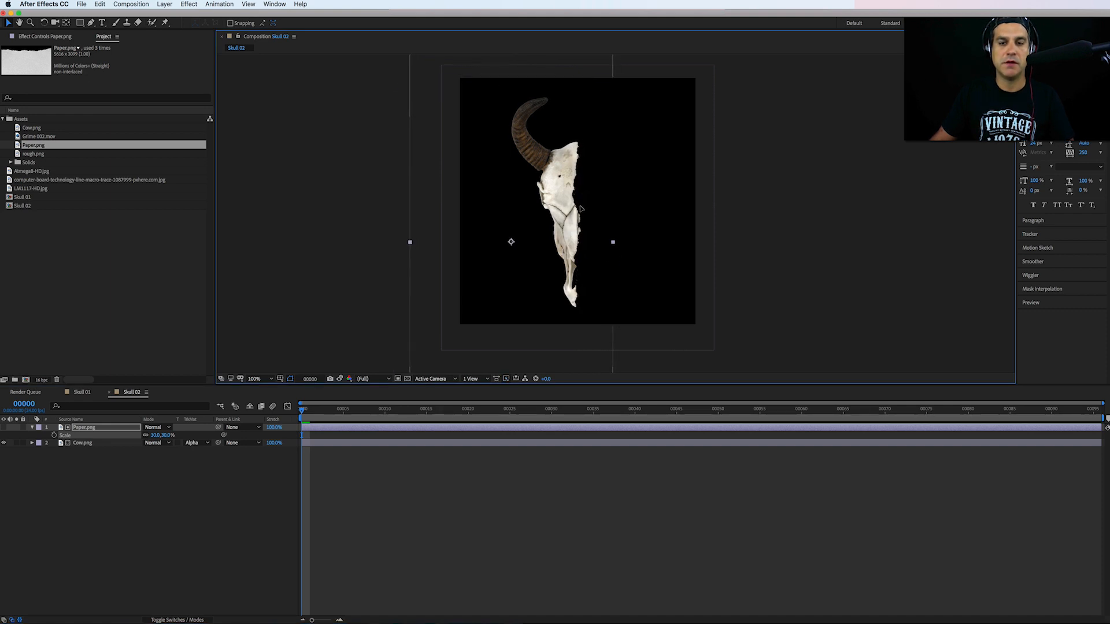
pyautogui.click(32, 427)
# Step: Apply the Tint color correction effect to the Cow.png layer
pyautogui.click(82, 435)
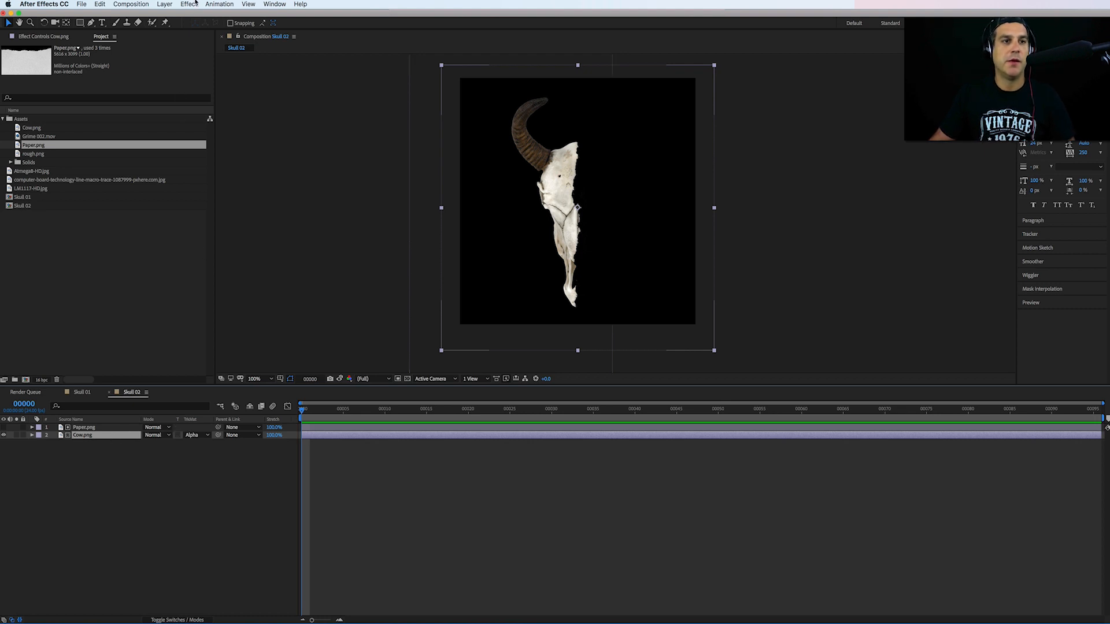
pyautogui.click(195, 4)
pyautogui.moveTo(272, 91)
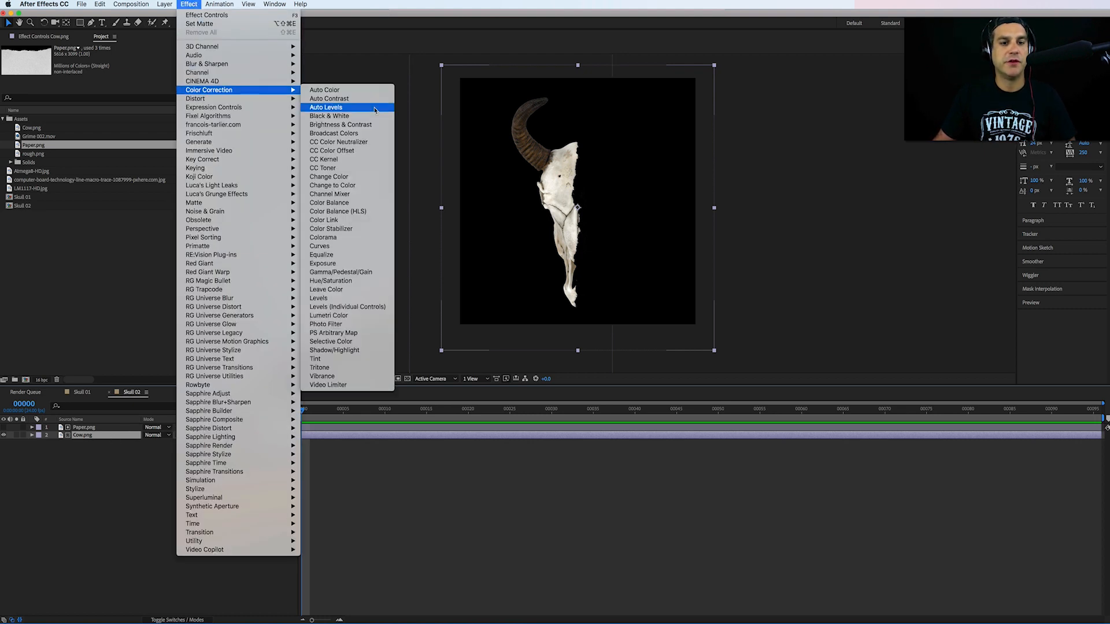
pyautogui.click(379, 359)
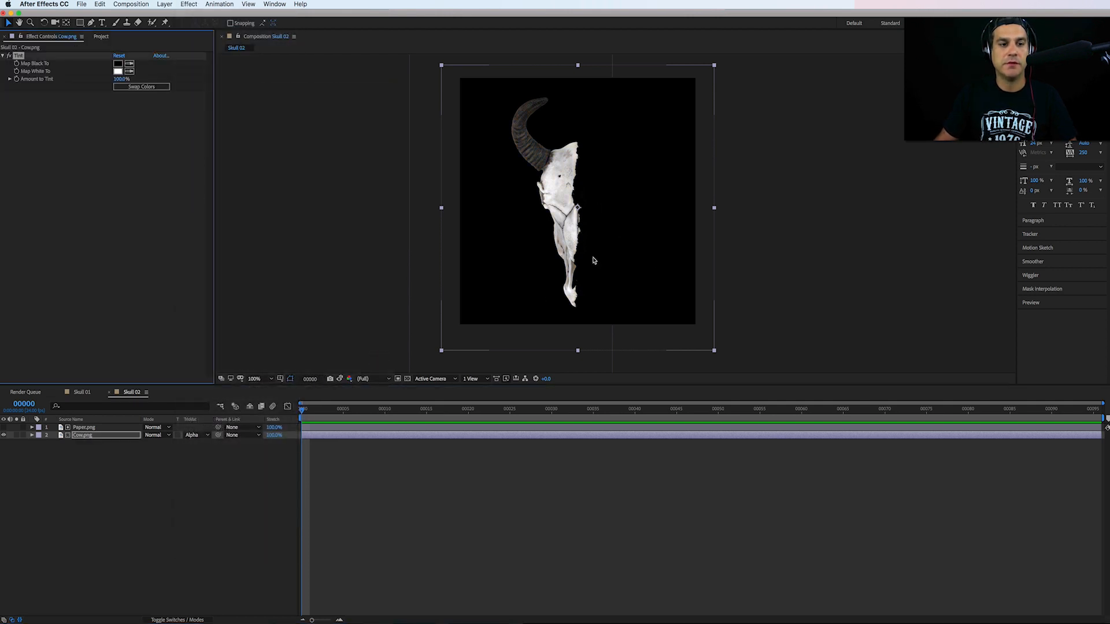
# Step: Duplicate the Paper.png and Cow.png layers together
pyautogui.click(94, 427)
pyautogui.keyDown('shift'); pyautogui.click(95, 436); pyautogui.keyUp('shift')
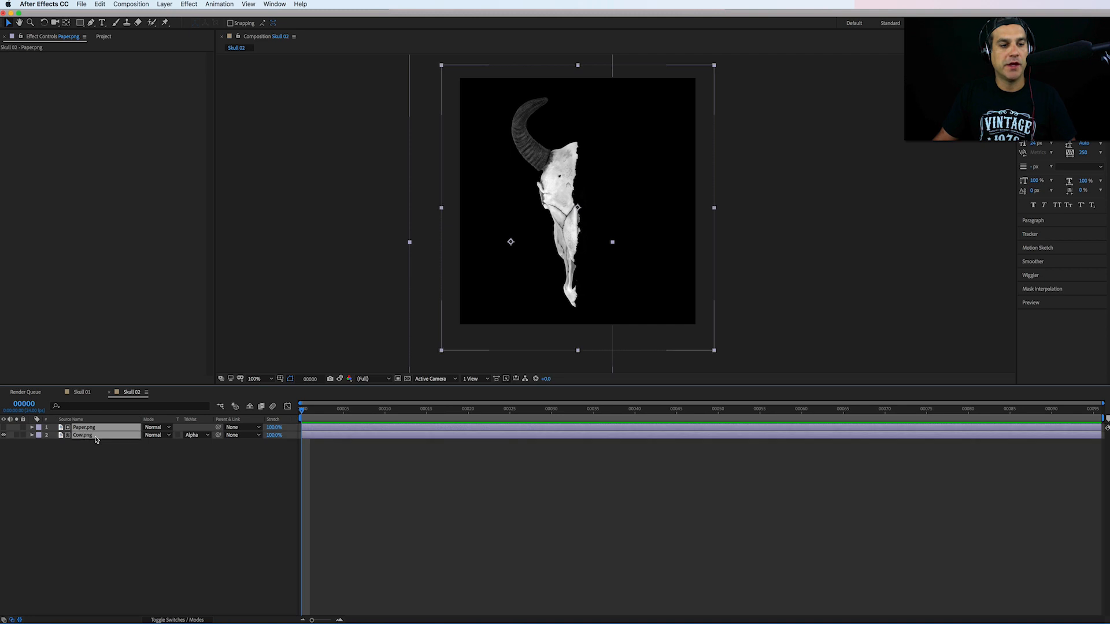
pyautogui.press('super+d')
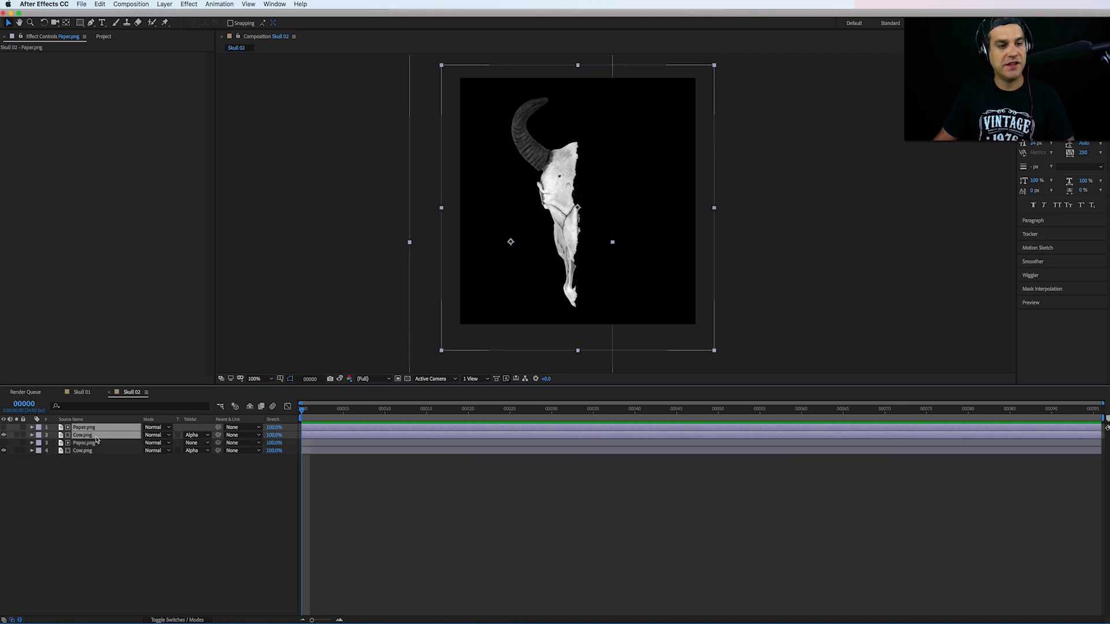
# Step: Set the upper Cow.png layer's track matte to Alpha Inverted Matte "Paper.png"
pyautogui.click(88, 447)
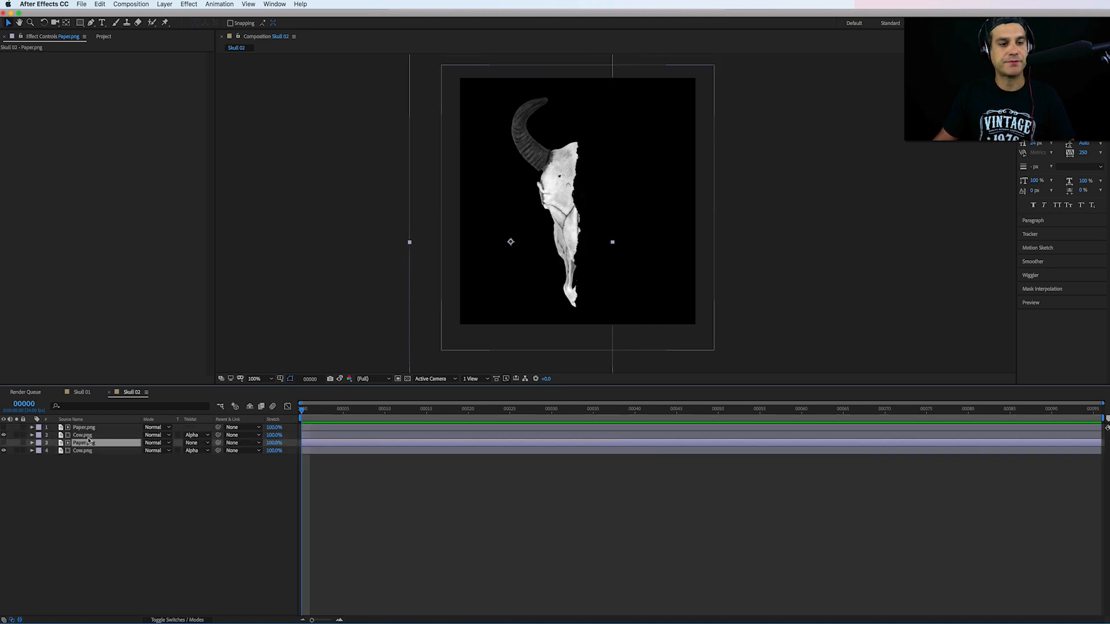
pyautogui.click(90, 436)
pyautogui.click(194, 436)
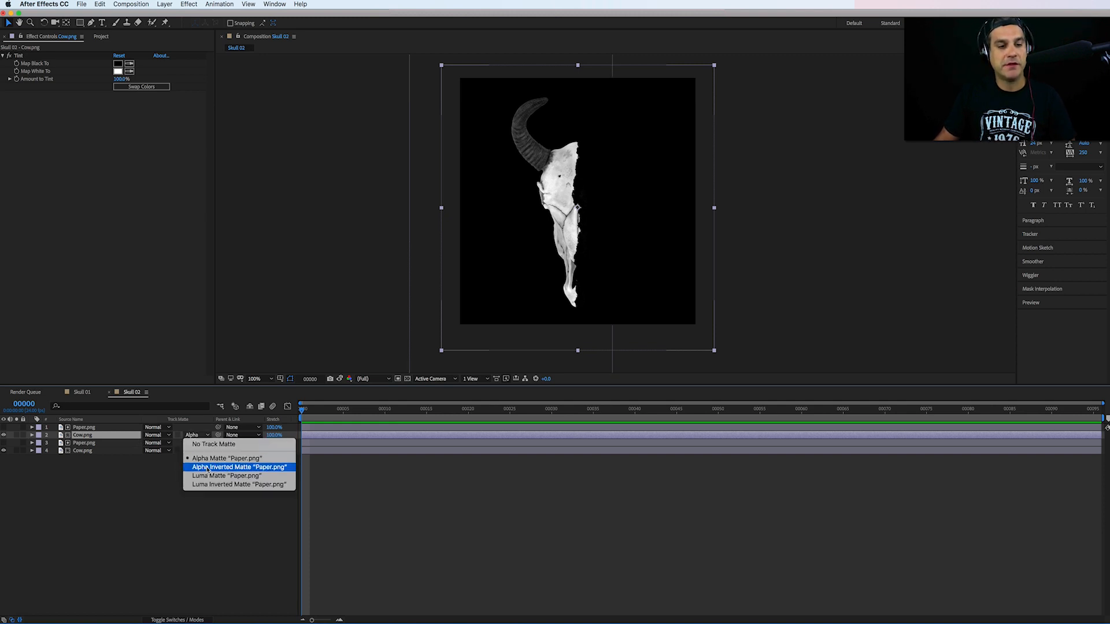
pyautogui.click(169, 469)
pyautogui.click(192, 451)
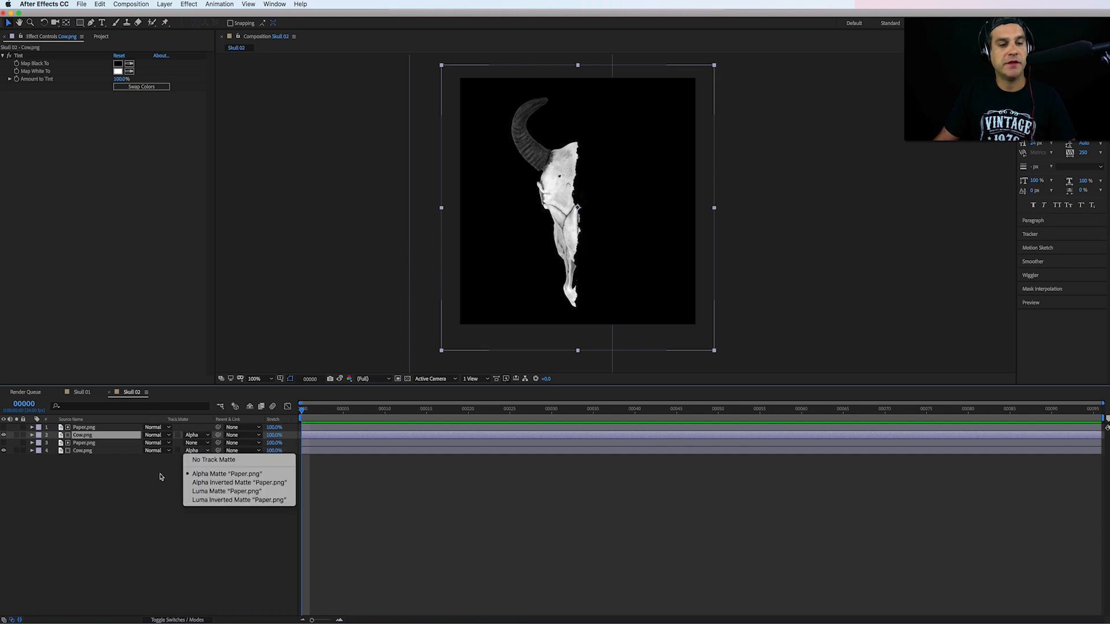
pyautogui.click(161, 477)
pyautogui.click(193, 434)
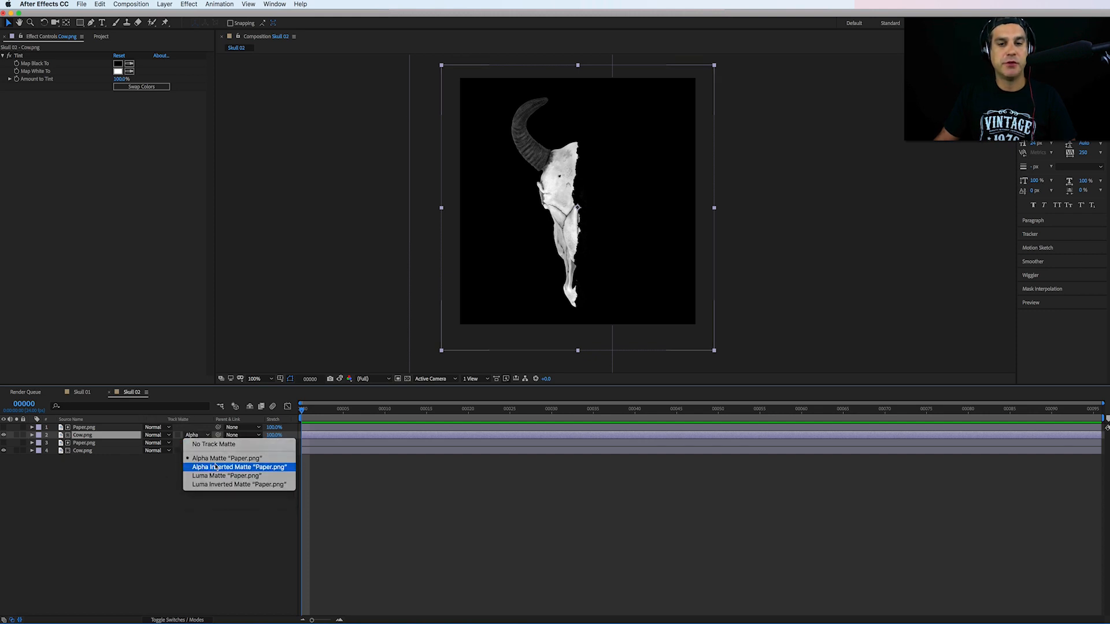
pyautogui.click(215, 467)
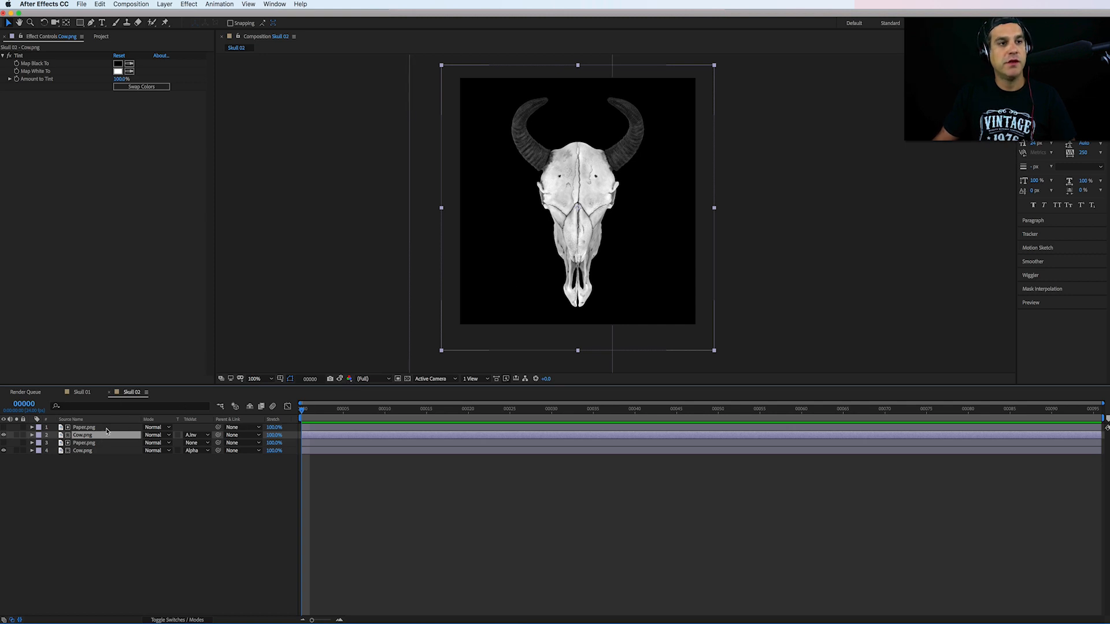
# Step: Try swapping the Tint colors on the upper Cow.png layer, restore them, and swap them on the lower Cow.png layer instead
pyautogui.click(140, 89)
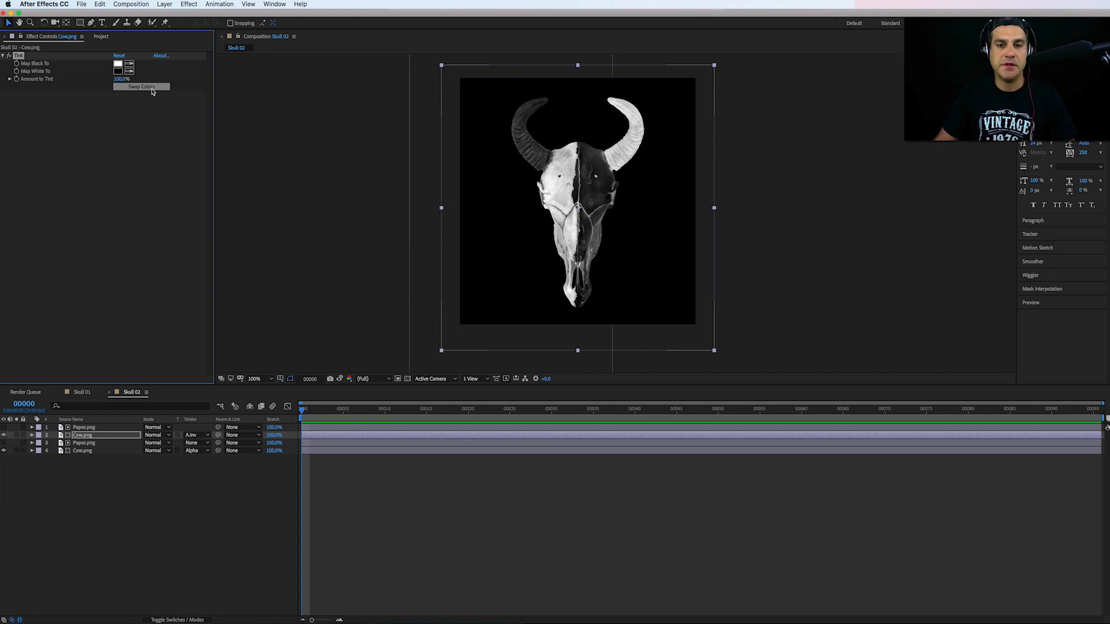
pyautogui.click(153, 90)
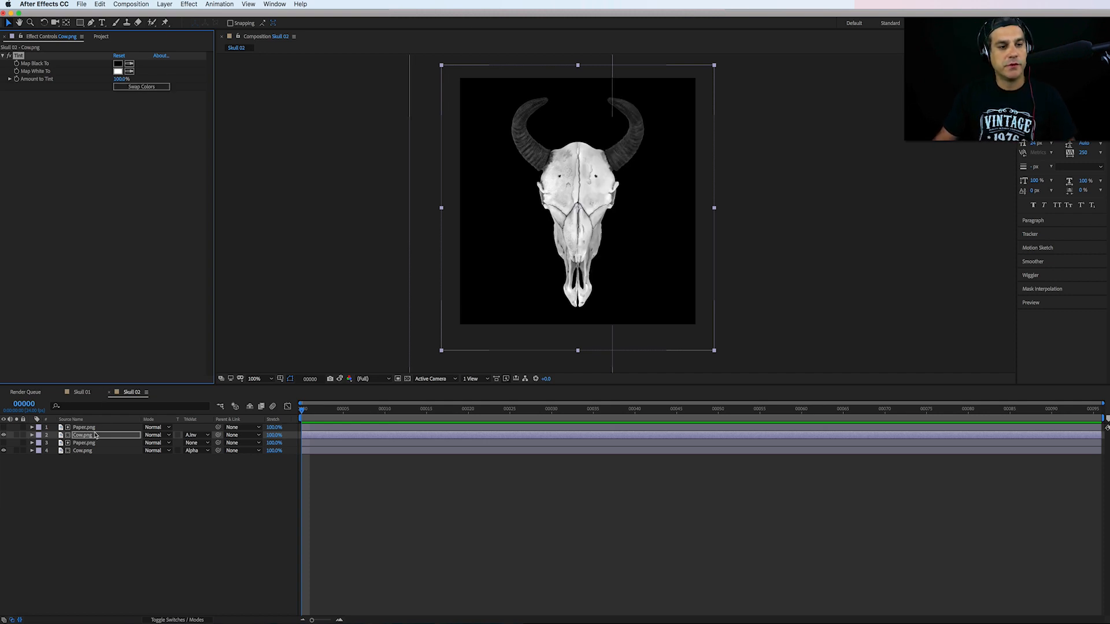
pyautogui.click(93, 450)
pyautogui.click(142, 87)
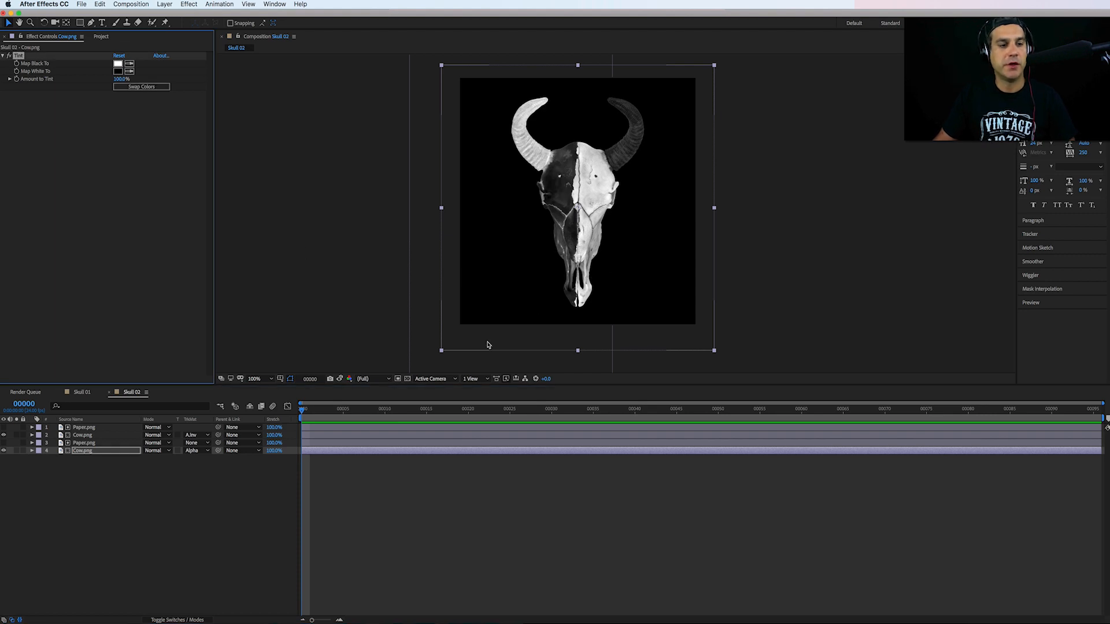
# Step: Shift both Paper.png matte layers together slightly towards the skull's white half
pyautogui.click(93, 443)
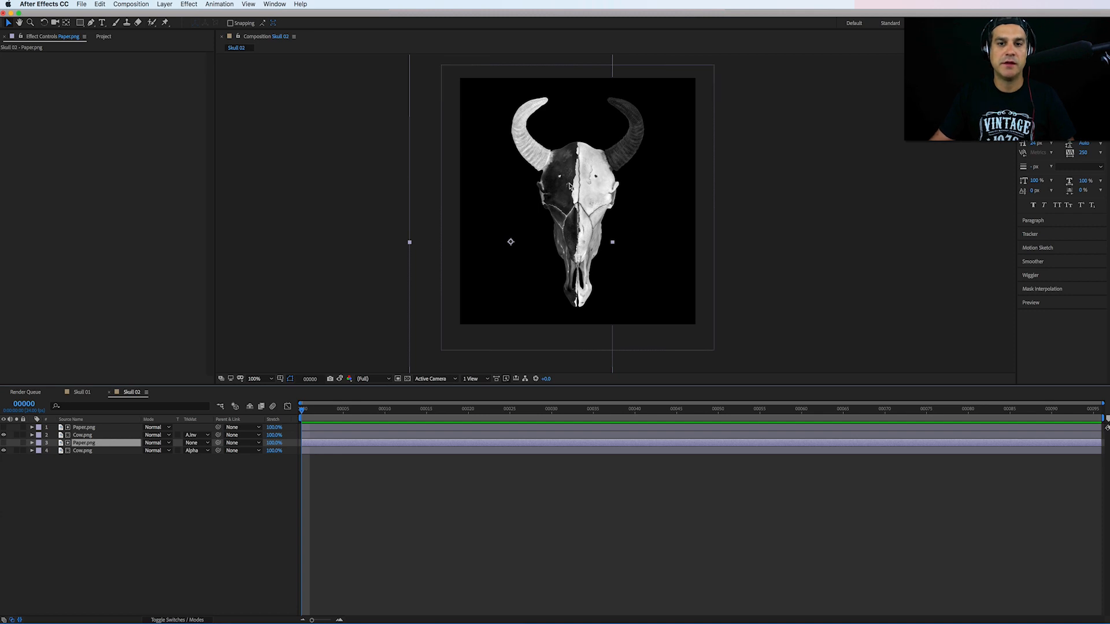
pyautogui.press('.')
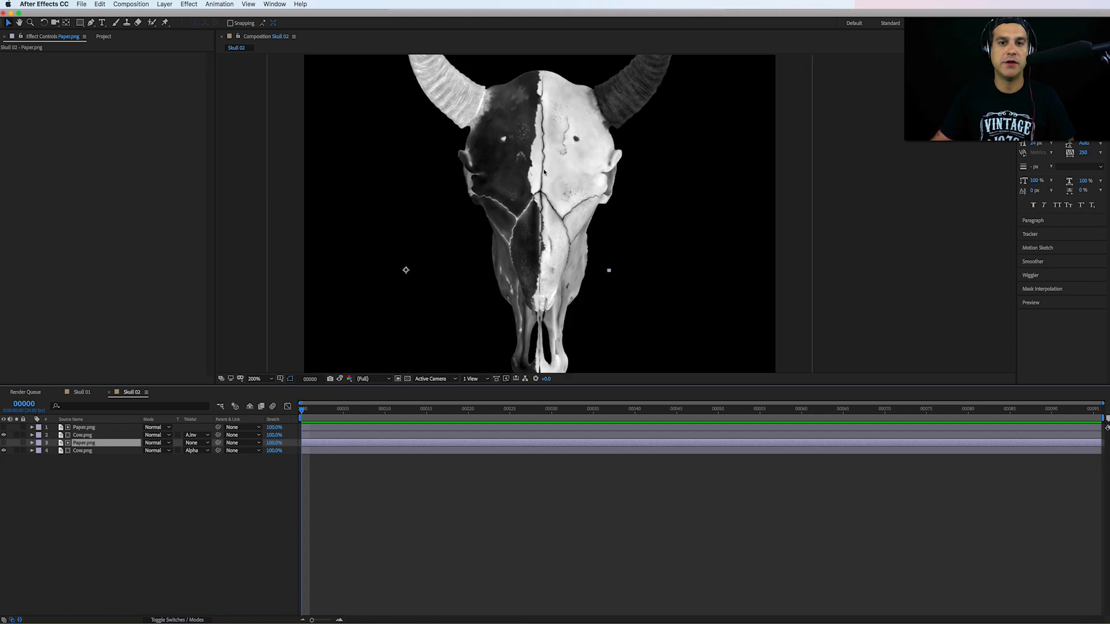
pyautogui.keyDown('super'); pyautogui.click(91, 428); pyautogui.keyUp('super')
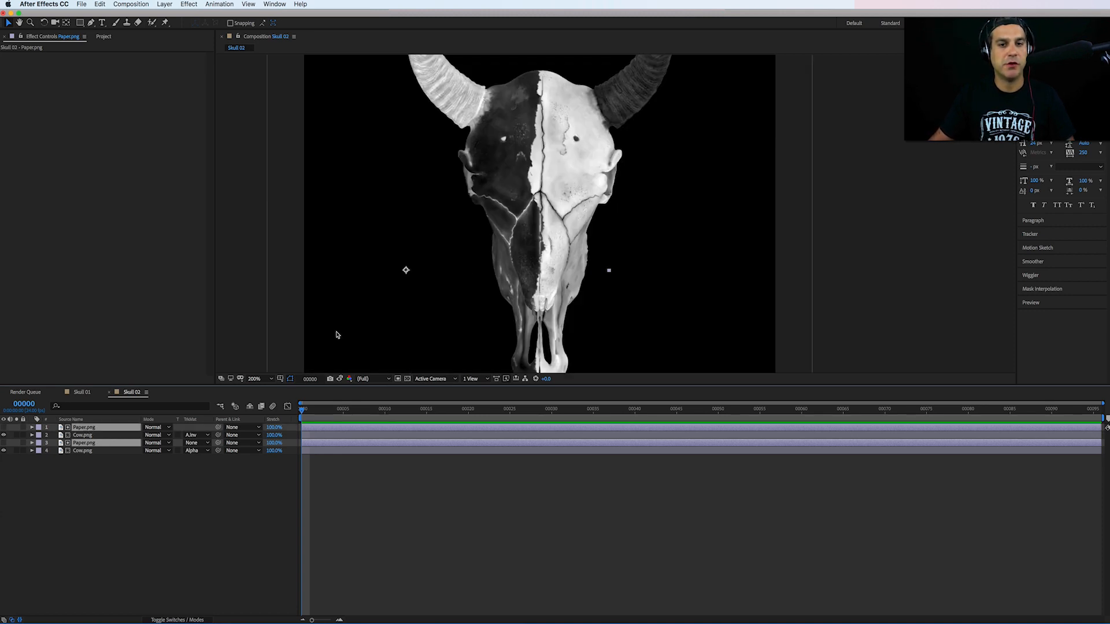
pyautogui.moveTo(422, 276); pyautogui.dragTo(430, 275)
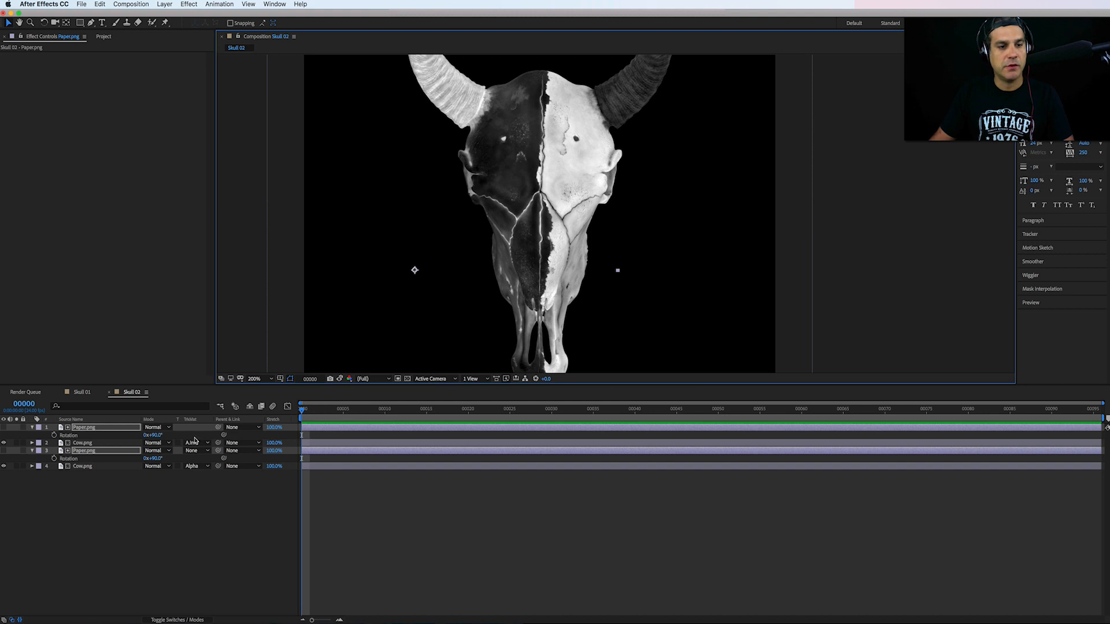
# Step: Move both Paper.png mattes upward so a different stretch of torn edge divides the skull, and collapse their layer properties
pyautogui.moveTo(158, 458); pyautogui.dragTo(158, 458)
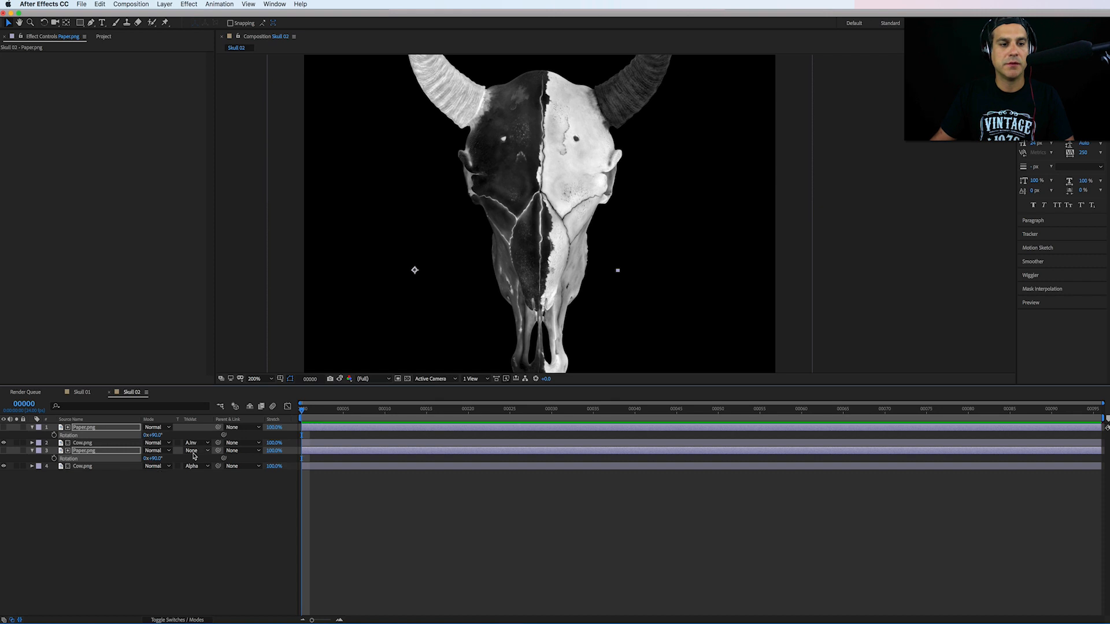
pyautogui.moveTo(554, 267); pyautogui.dragTo(556, 198)
pyautogui.press(',')
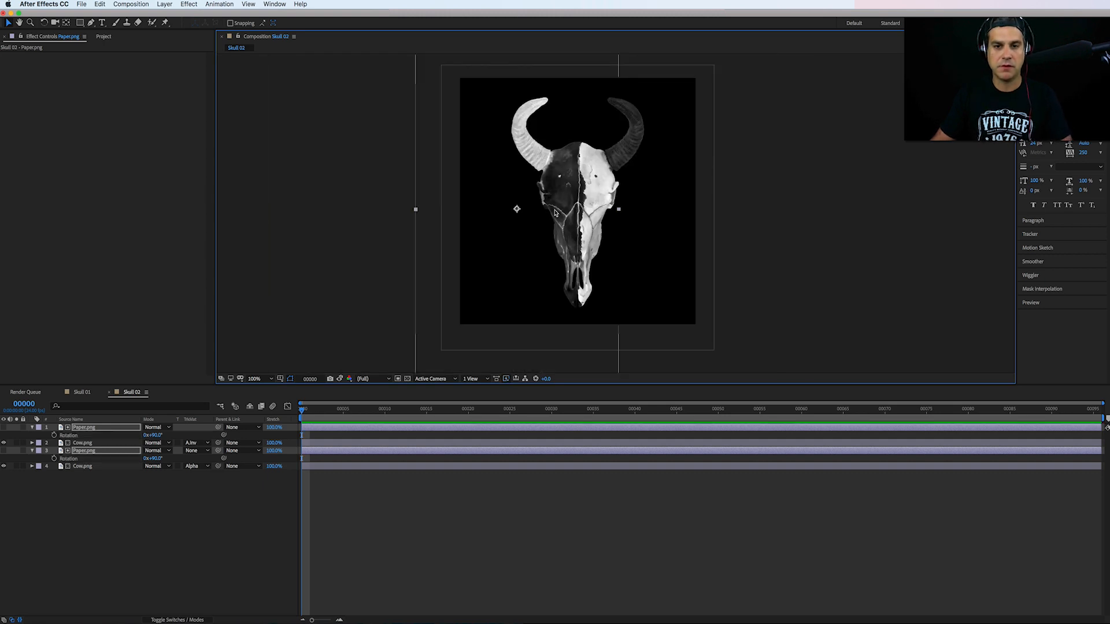
pyautogui.moveTo(569, 249)
pyautogui.mouseDown()
pyautogui.moveTo(567, 172)
pyautogui.moveTo(569, 254)
pyautogui.mouseUp()
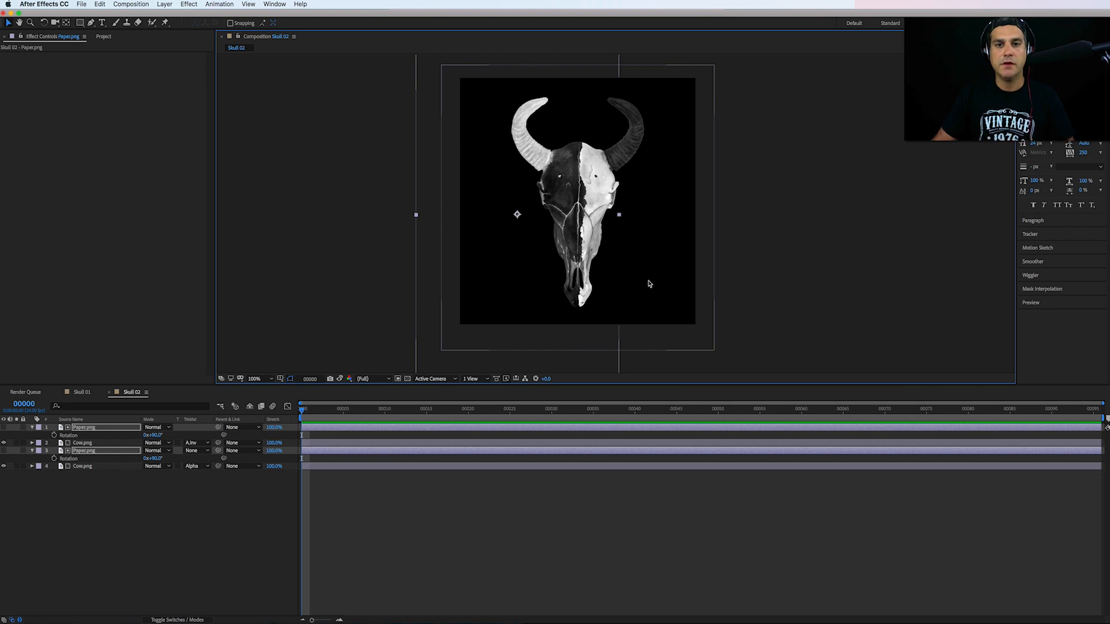
pyautogui.click(150, 516)
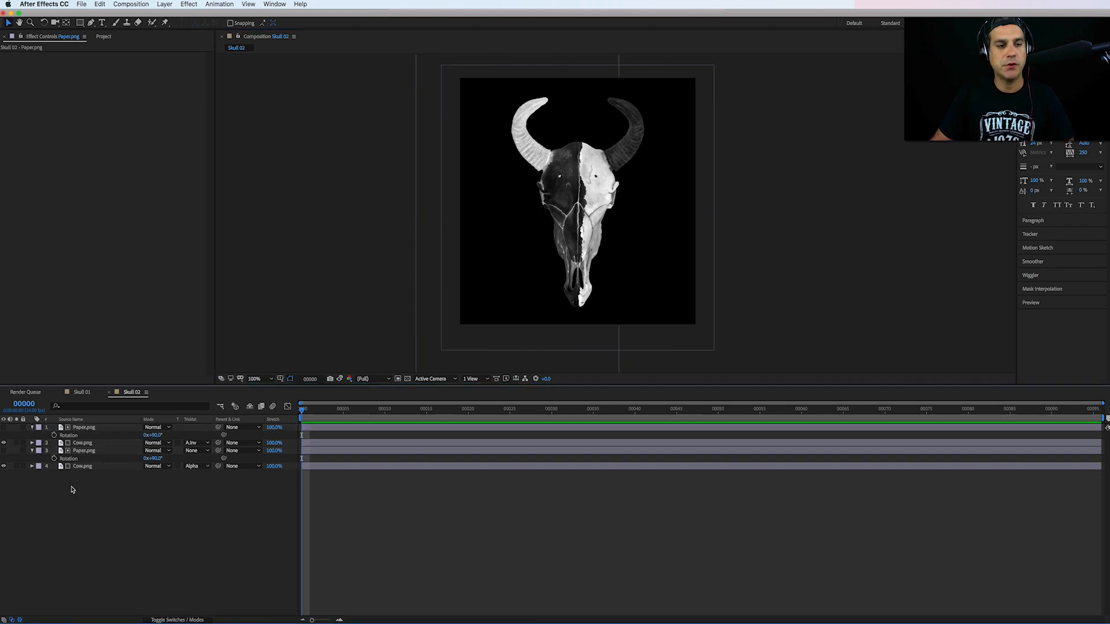
pyautogui.click(33, 428)
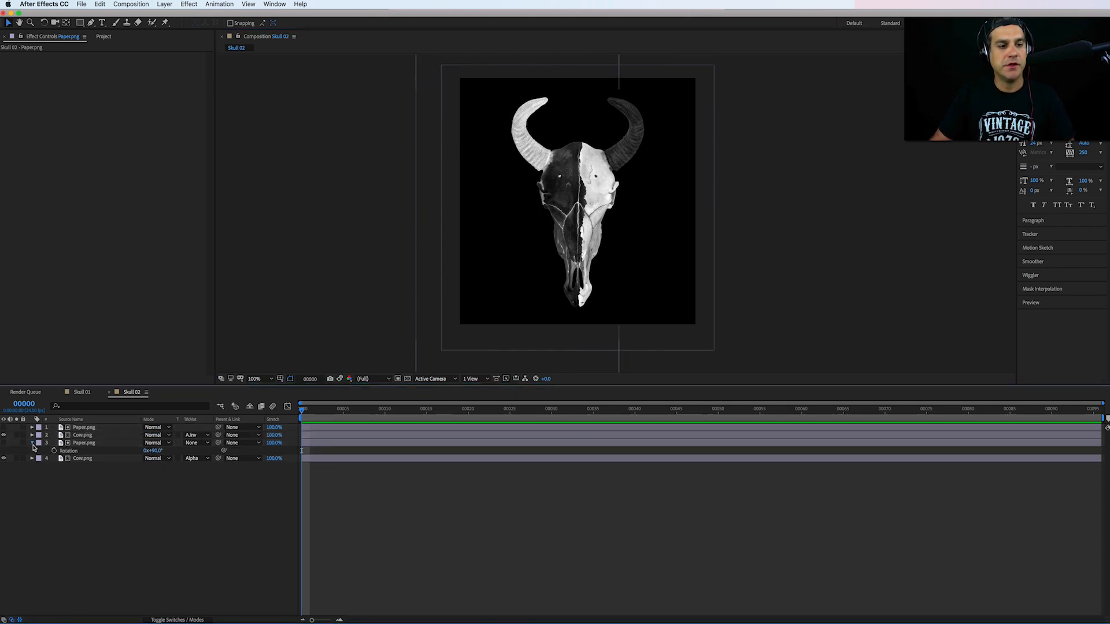
pyautogui.click(32, 443)
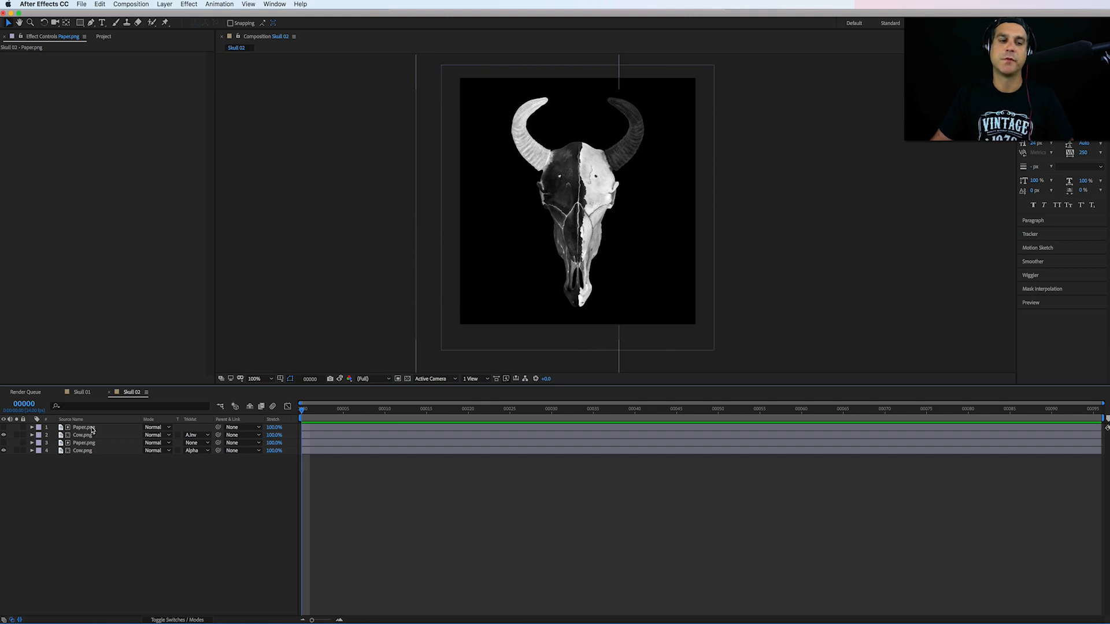
# Step: Add Atmega8-HD.jpg from the project assets as the topmost layer of Skull 02
pyautogui.click(103, 37)
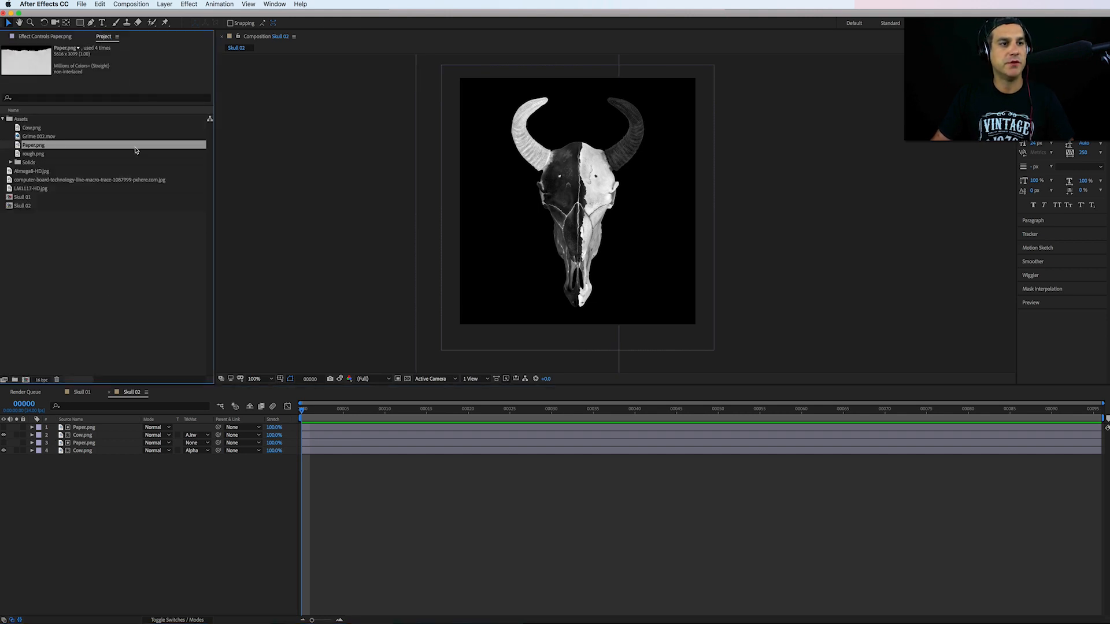
pyautogui.click(52, 181)
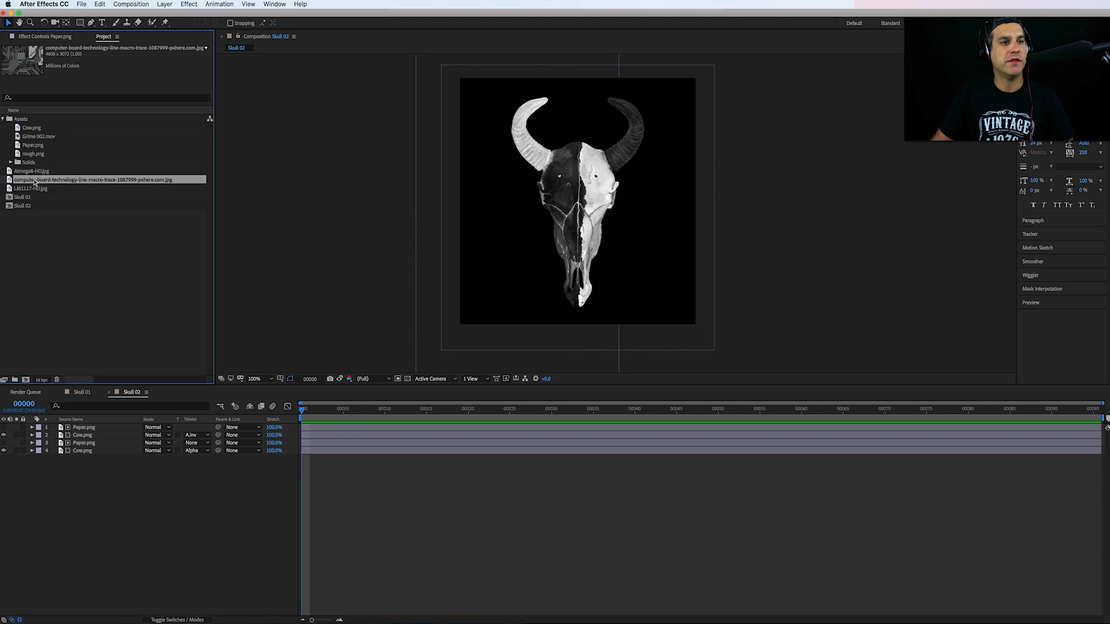
pyautogui.moveTo(35, 181); pyautogui.dragTo(102, 428)
pyautogui.click(41, 172)
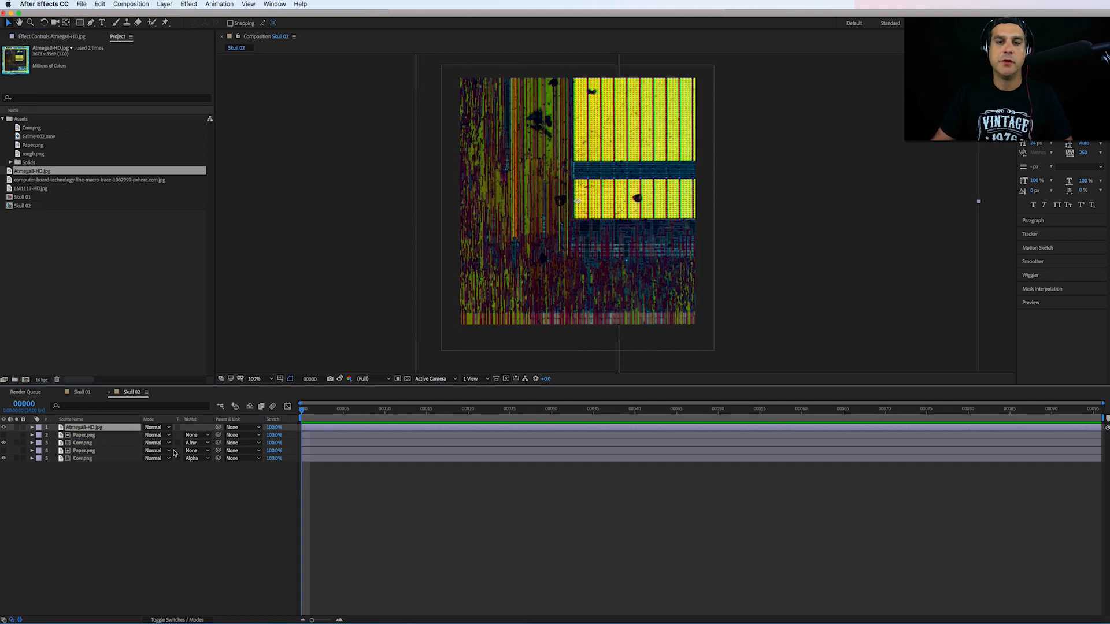
# Step: Switch to Safari and examine the "zeptobars" Google Images results and the ULN2003 Darlington Transistor Array Micrograph page on Wikimedia Commons
pyautogui.click(93, 622)
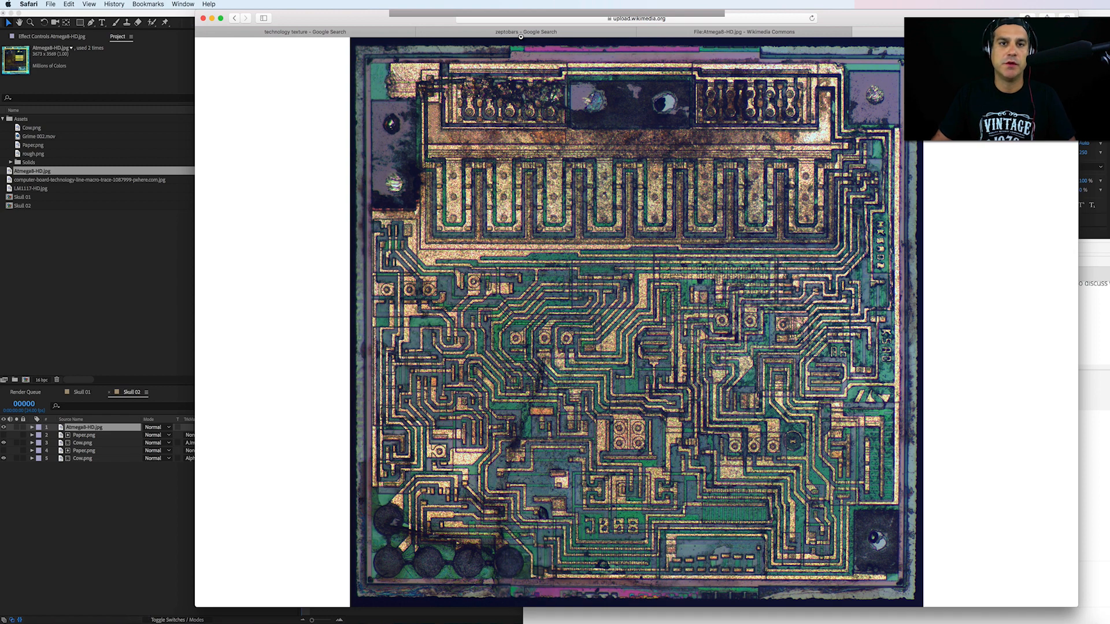
pyautogui.click(540, 32)
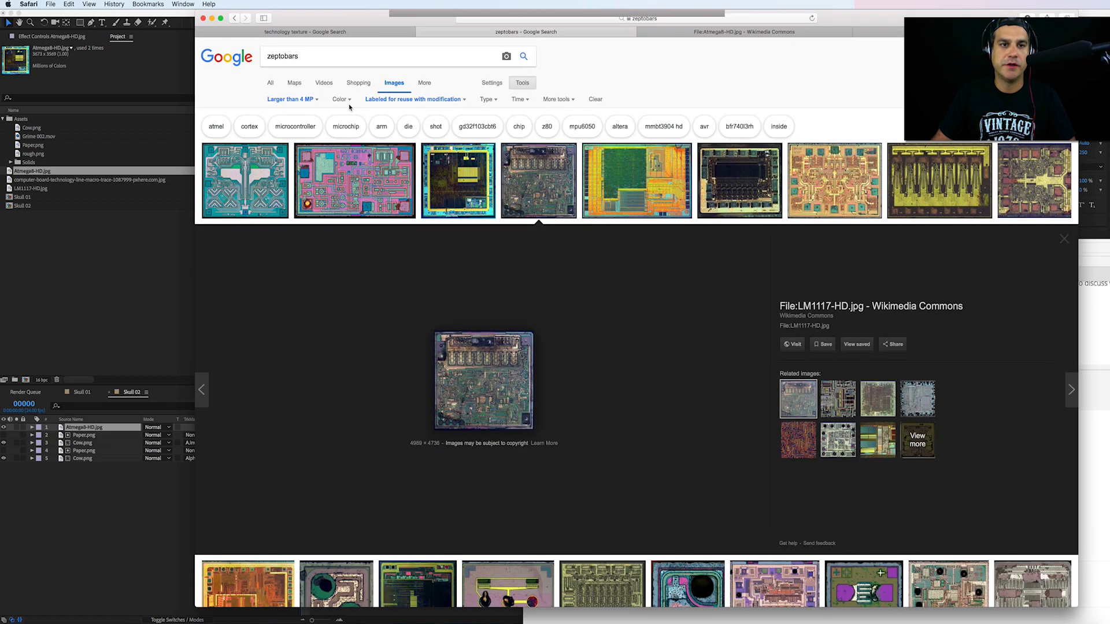
pyautogui.moveTo(306, 56); pyautogui.dragTo(266, 56)
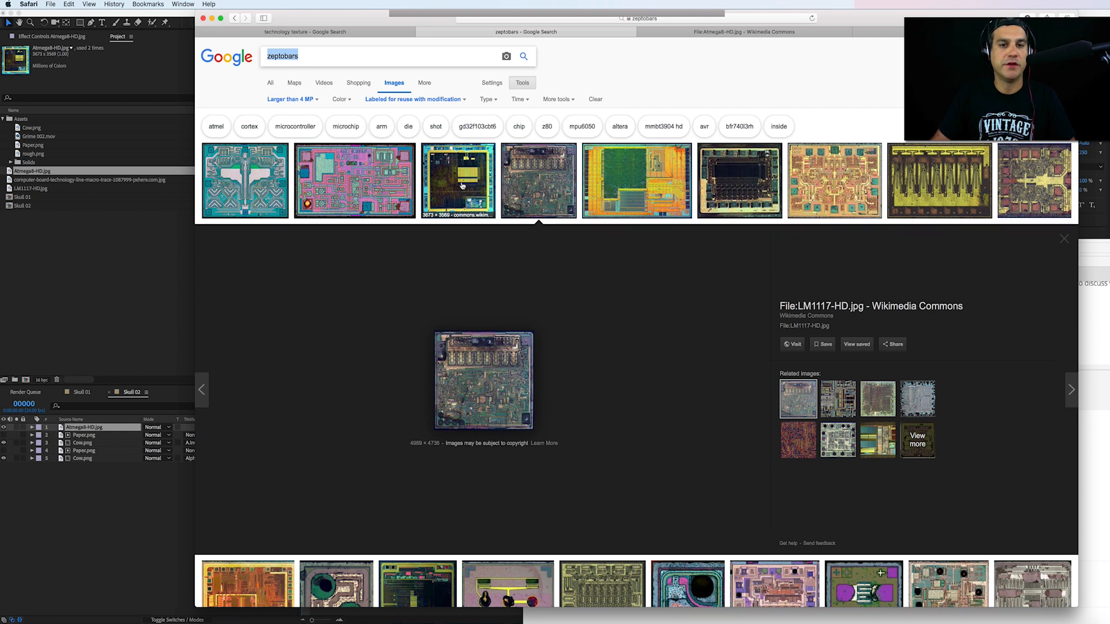
pyautogui.click(479, 343)
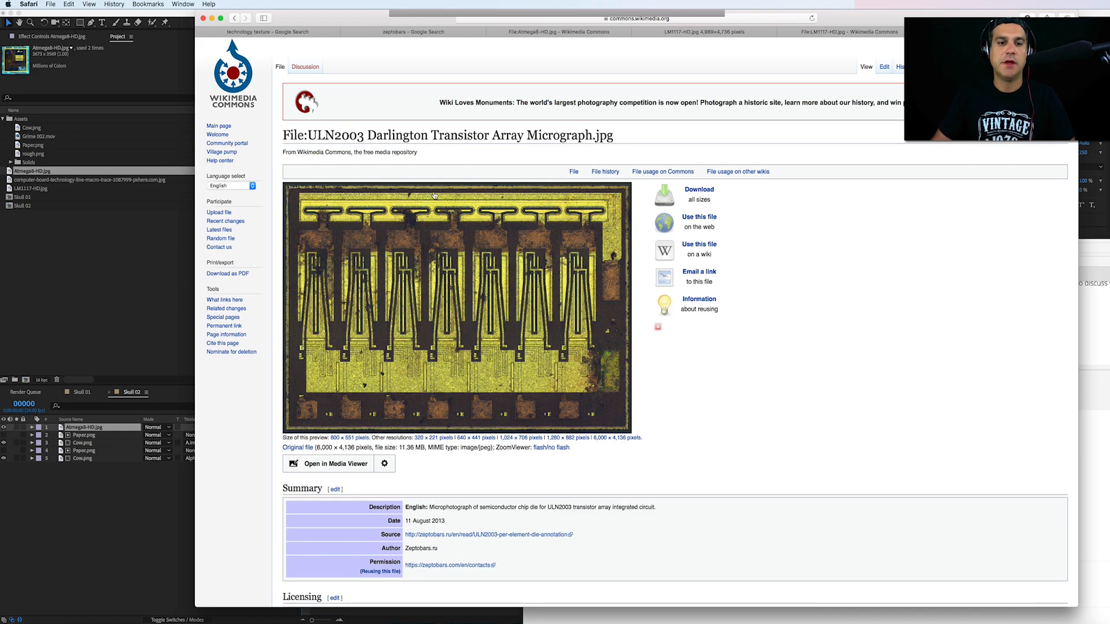
pyautogui.click(234, 18)
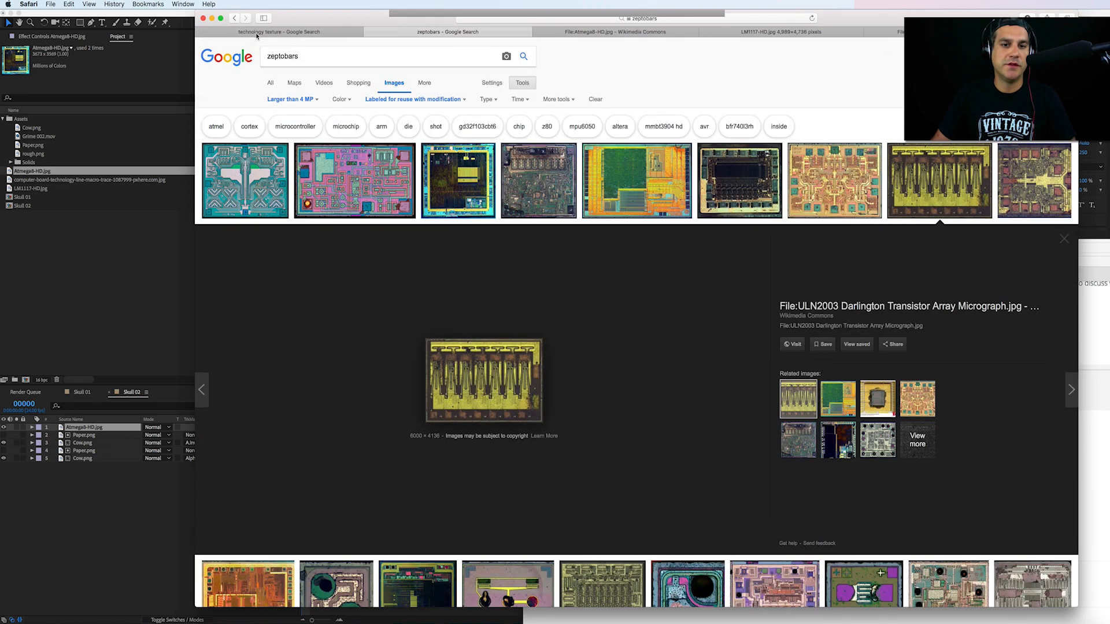
pyautogui.scroll(-5, 538, 255)
pyautogui.scroll(-3, 536, 257)
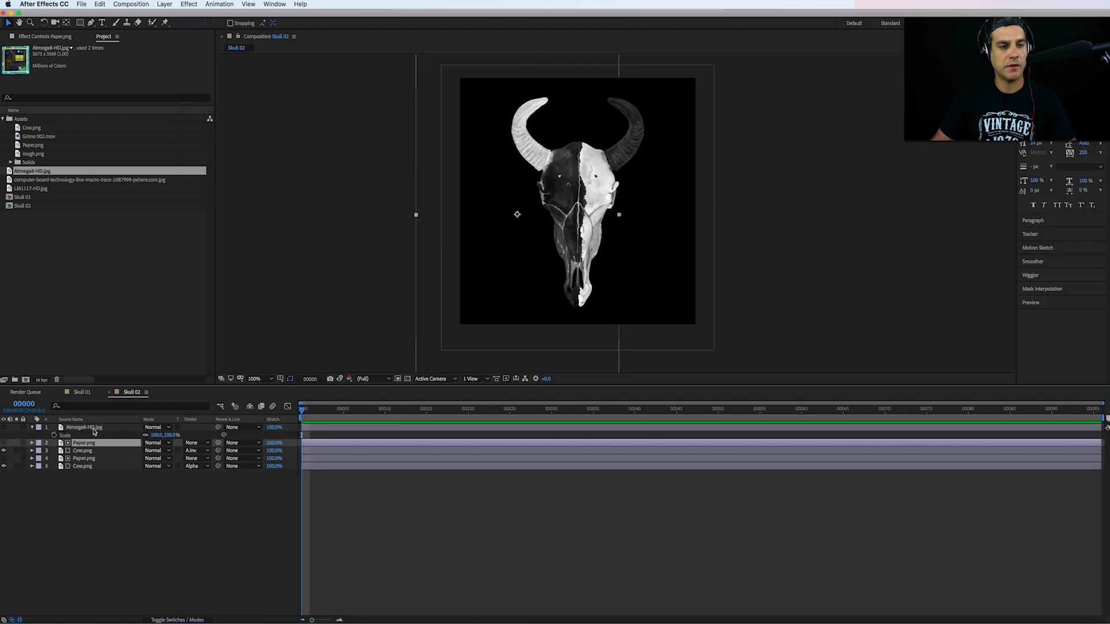
# Step: Make the Atmega8-HD.jpg layer visible, scale it to 37%, and reposition it to cover the composition area
pyautogui.click(93, 428)
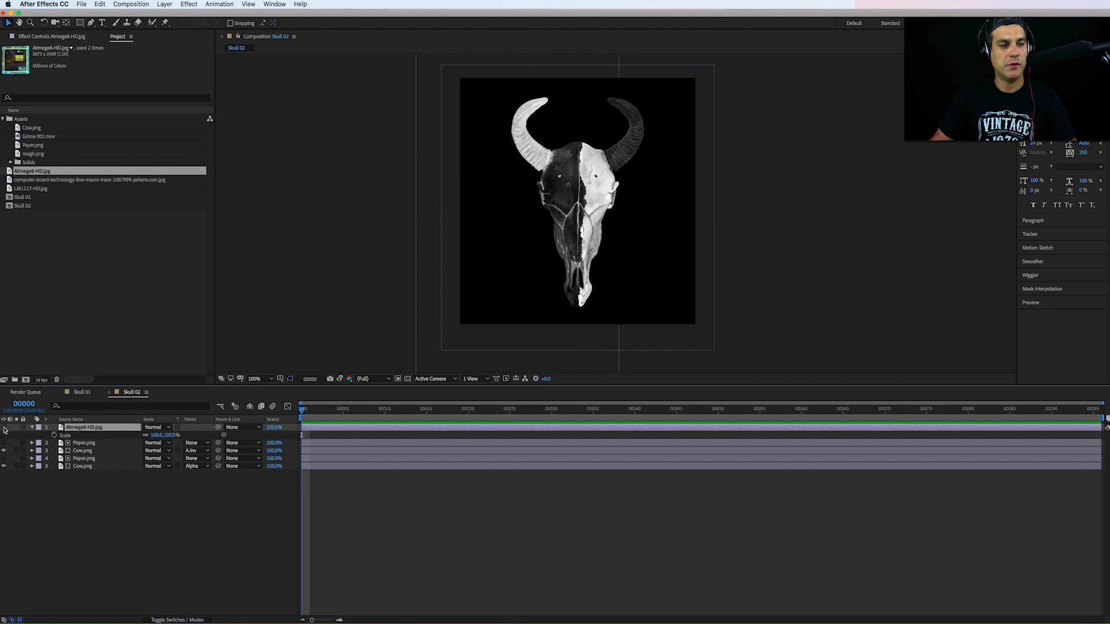
pyautogui.click(4, 427)
pyautogui.moveTo(172, 436); pyautogui.dragTo(151, 442)
pyautogui.moveTo(614, 204); pyautogui.dragTo(598, 238)
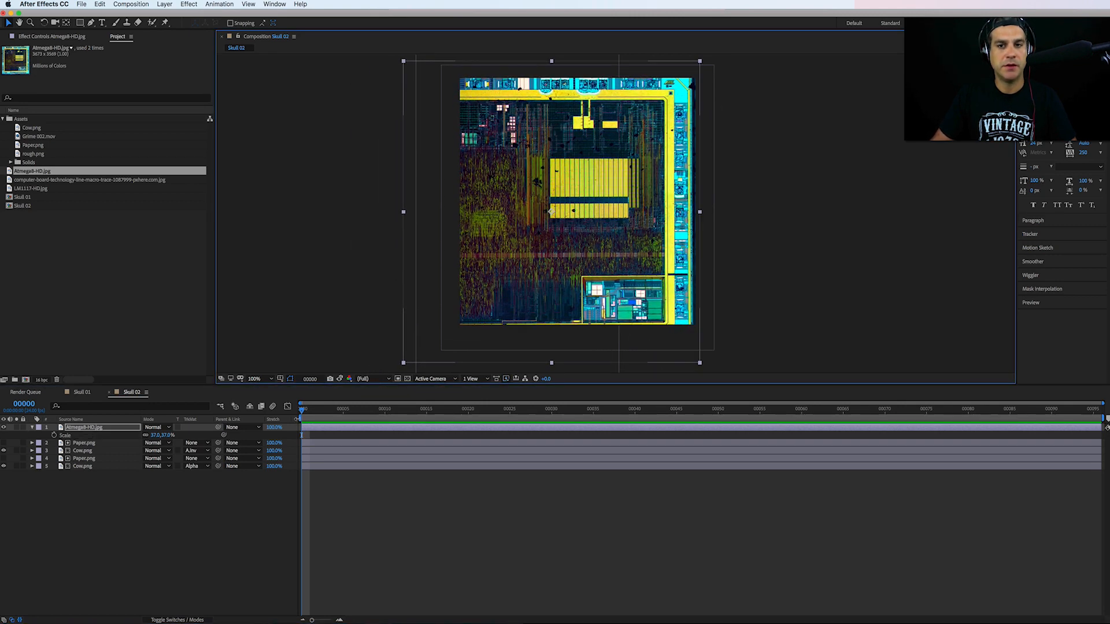
# Step: Nudge Atmega8-HD.jpg up and left, then limit it to the skull using a duplicate of the upper Cow.png directly above as its alpha matte
pyautogui.moveTo(590, 282); pyautogui.dragTo(573, 273)
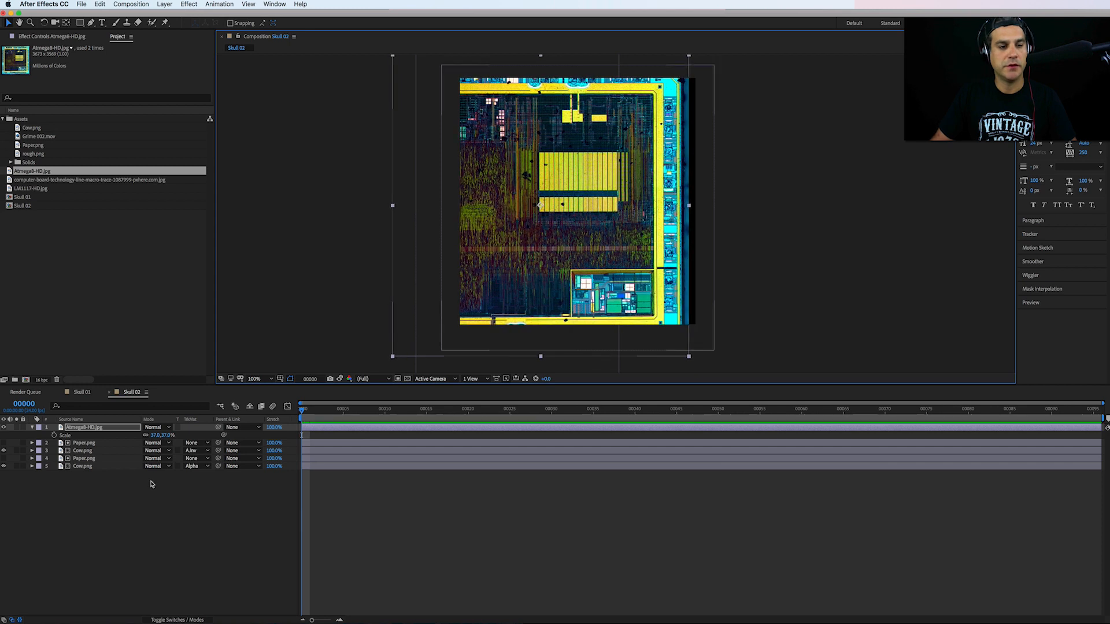
pyautogui.click(84, 451)
pyautogui.press('super+d')
pyautogui.press('super+bracketright')
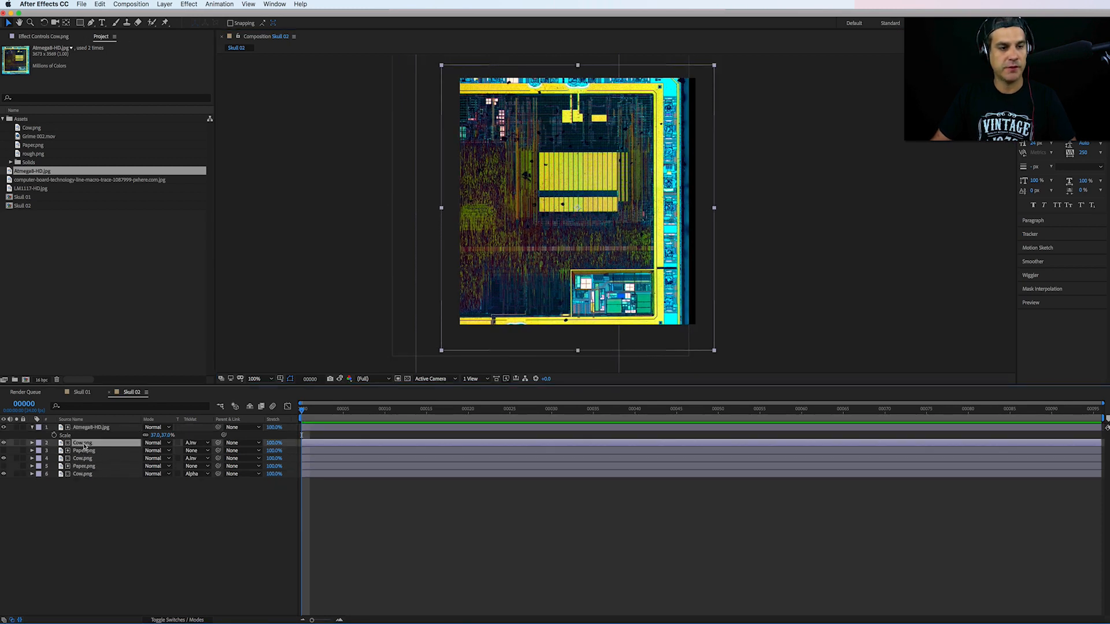
pyautogui.moveTo(83, 445); pyautogui.dragTo(87, 425)
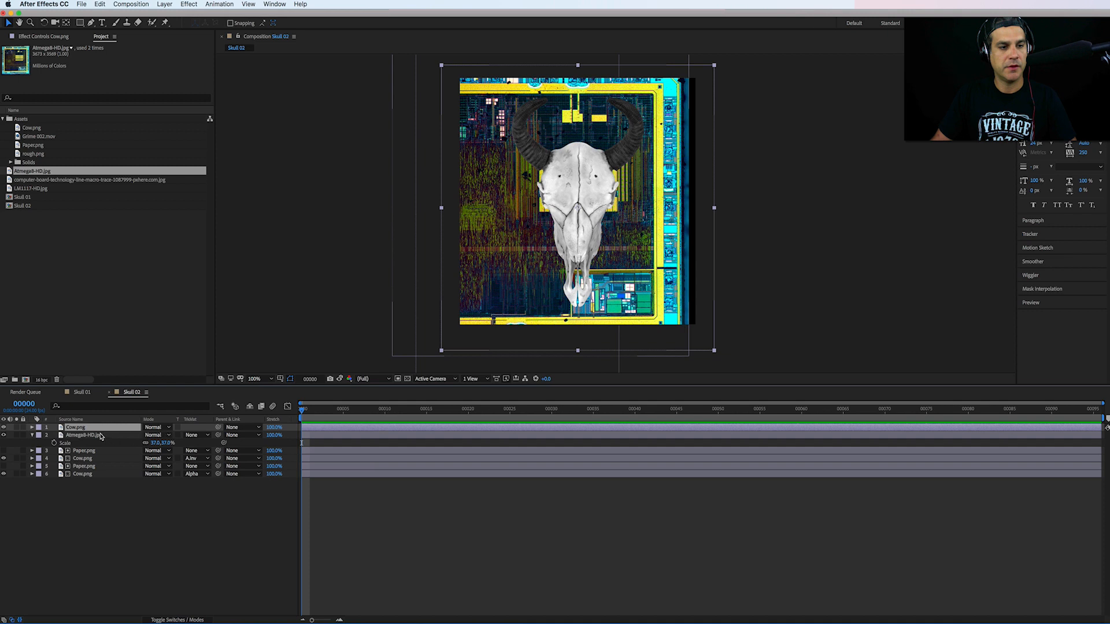
pyautogui.click(101, 437)
pyautogui.click(202, 436)
pyautogui.click(207, 455)
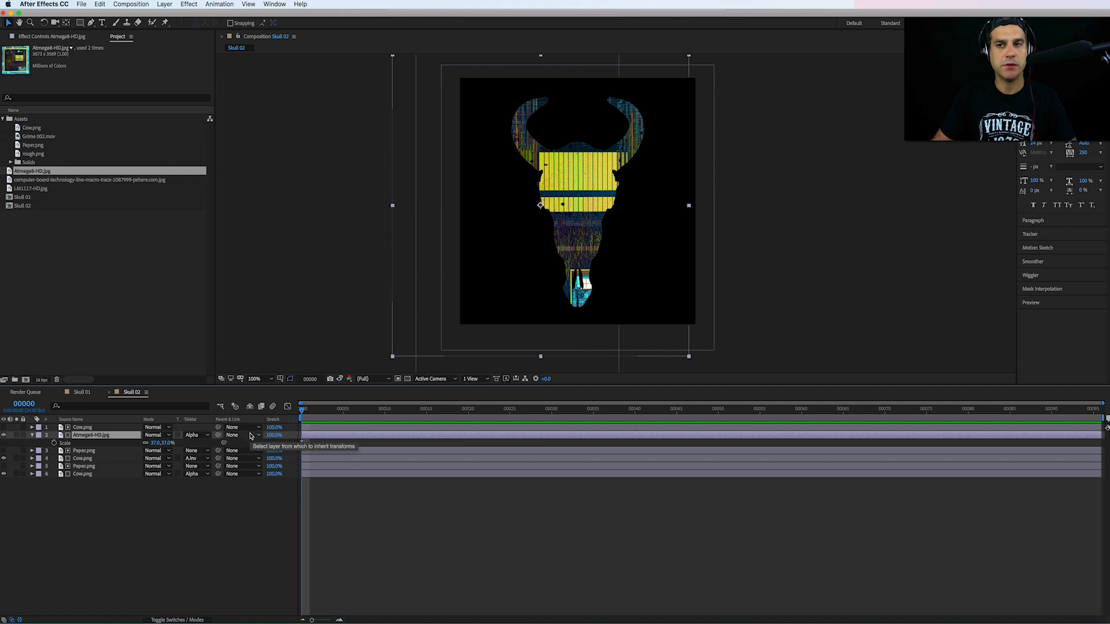
# Step: Set the Atmega8-HD.jpg layer's blending mode to Divide and apply the Tint effect to it
pyautogui.click(157, 435)
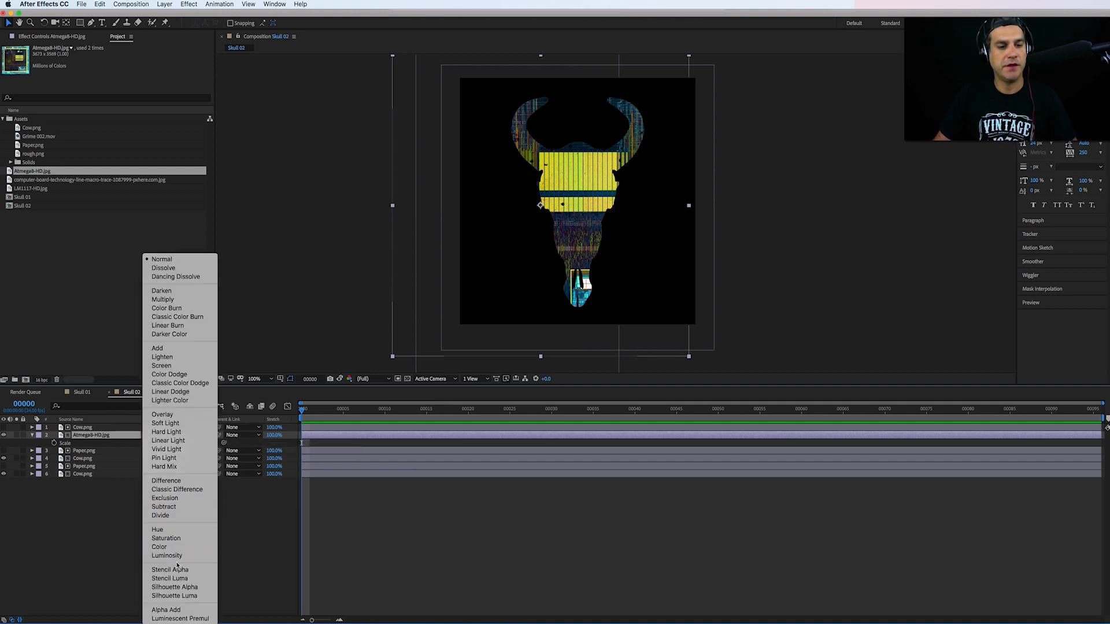
pyautogui.click(178, 517)
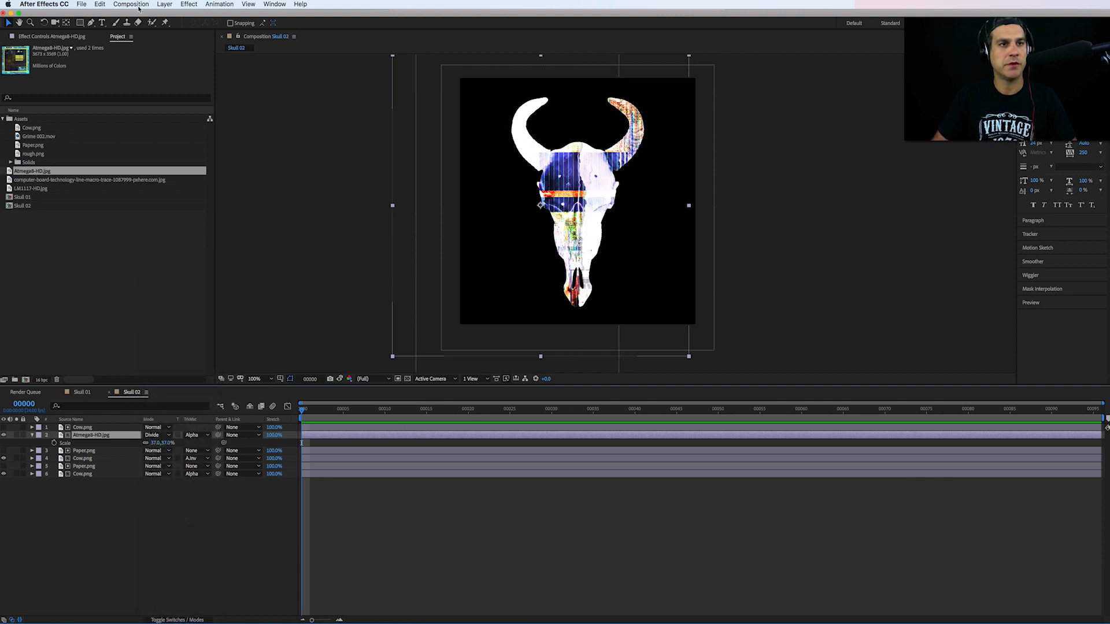
pyautogui.click(190, 4)
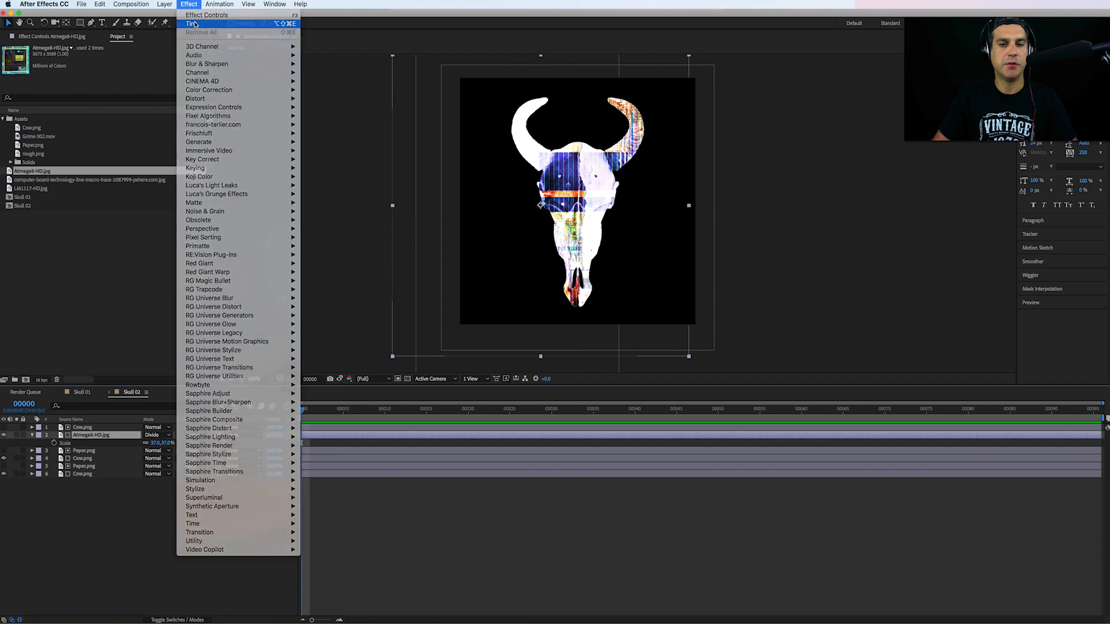
pyautogui.click(195, 23)
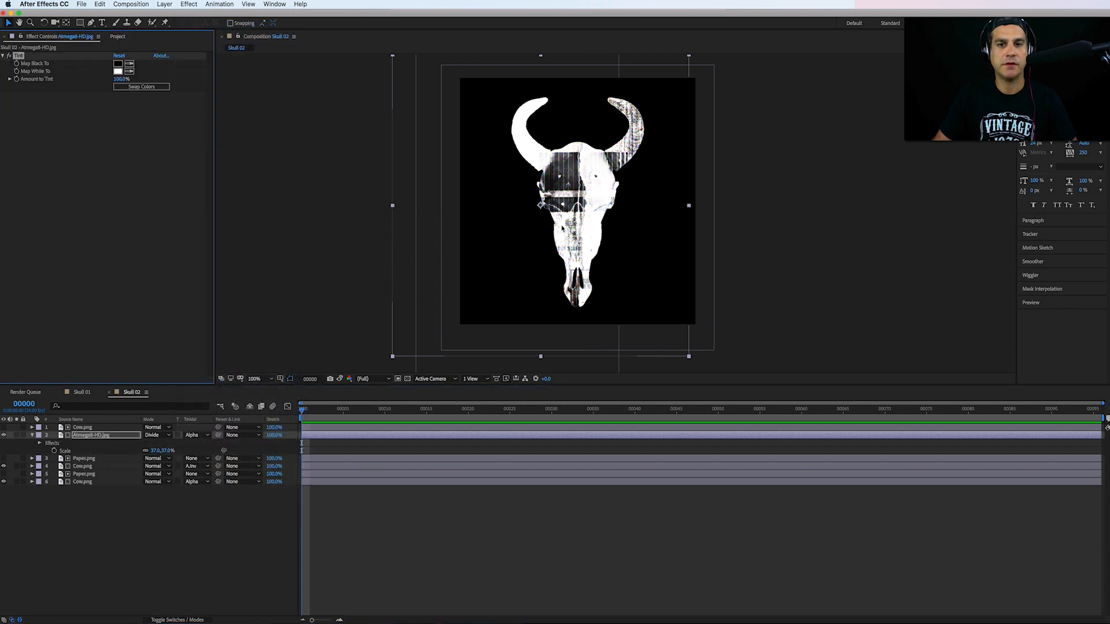
# Step: Move the Atmega8-HD.jpg texture up and right over the skull, set its opacity to 50%, and collapse its properties
pyautogui.moveTo(562, 229); pyautogui.dragTo(610, 195)
pyautogui.moveTo(593, 234)
pyautogui.mouseDown()
pyautogui.moveTo(582, 231)
pyautogui.moveTo(594, 235)
pyautogui.mouseUp()
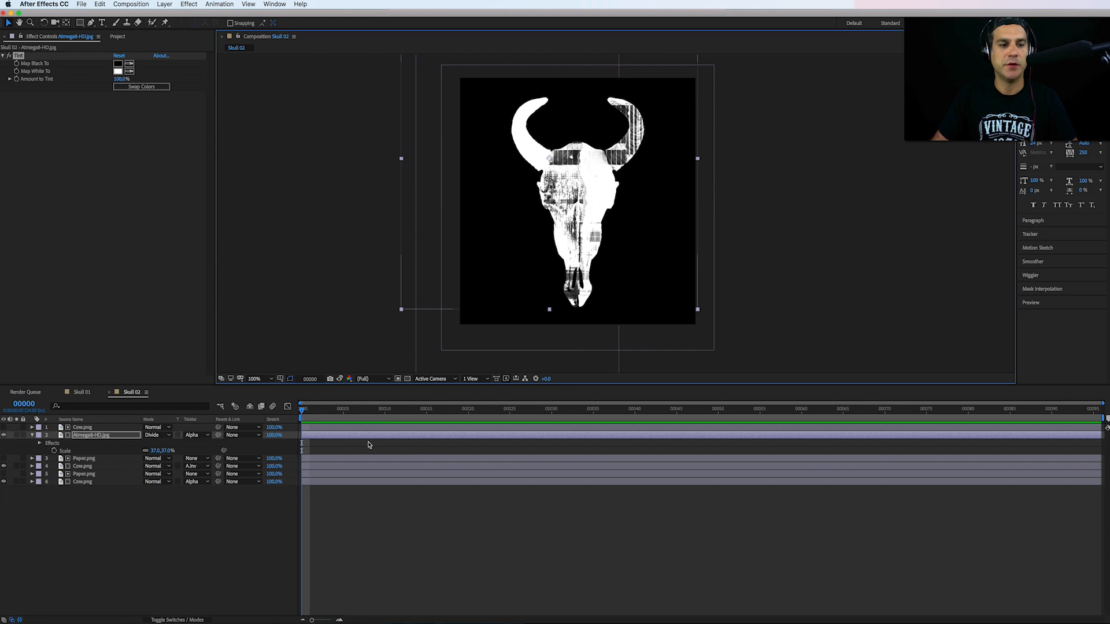
pyautogui.press('t')
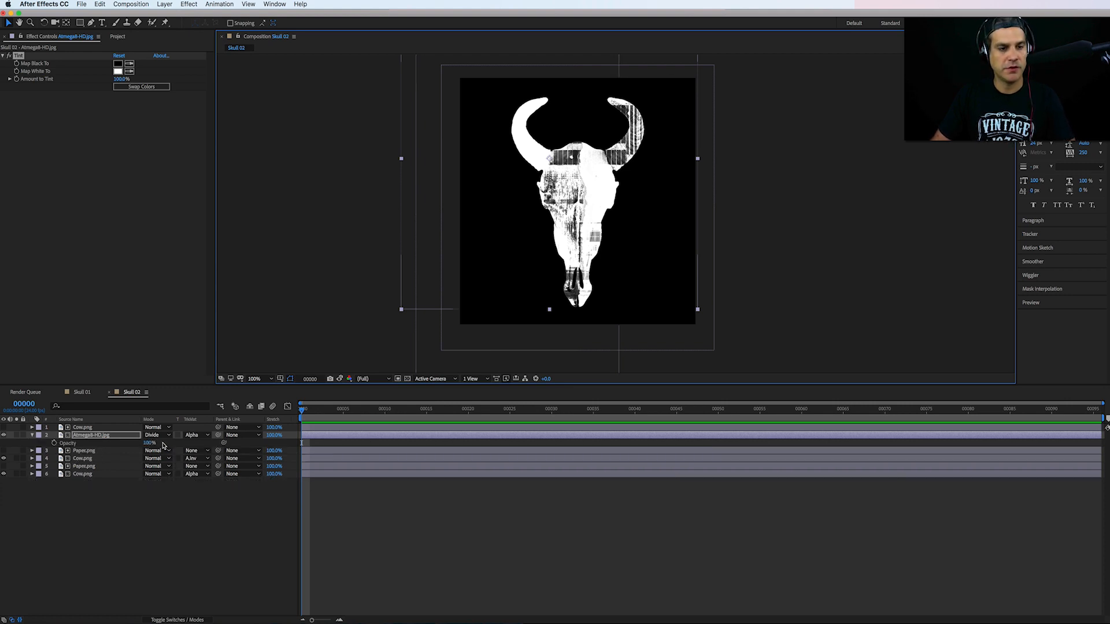
pyautogui.click(150, 443)
pyautogui.write('50')
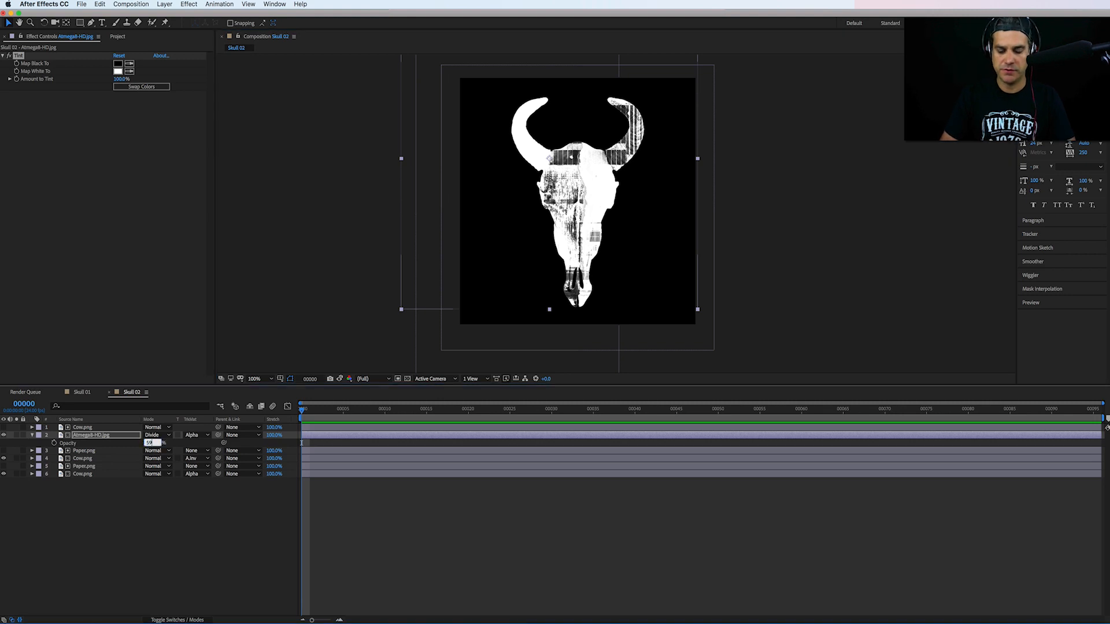
pyautogui.press('Return')
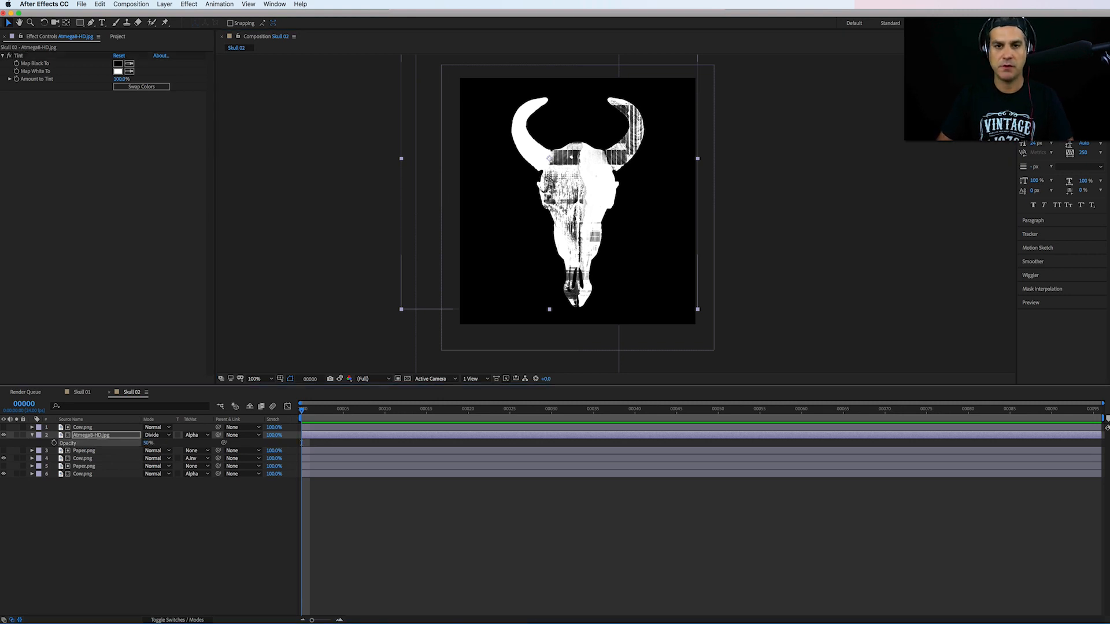
pyautogui.click(32, 435)
pyautogui.click(90, 483)
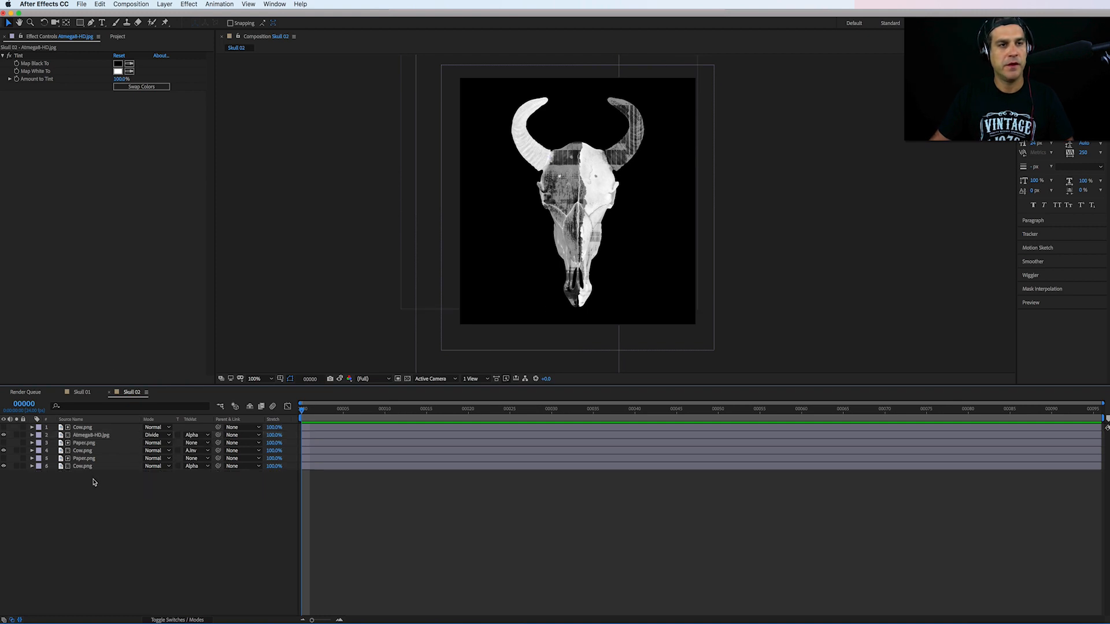
# Step: Create a white 1080 x 1080 px solid named Checkerboard and place it at the bottom of the Skull 02 layer stack
pyautogui.click(164, 4)
pyautogui.moveTo(164, 14)
pyautogui.click(272, 24)
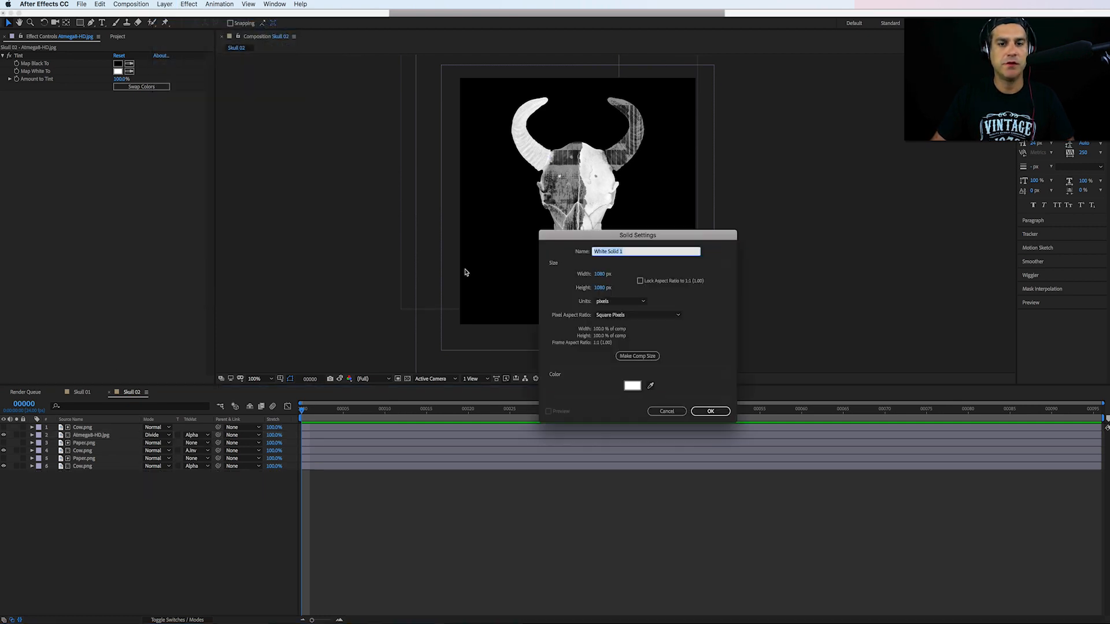
pyautogui.write('Cl')
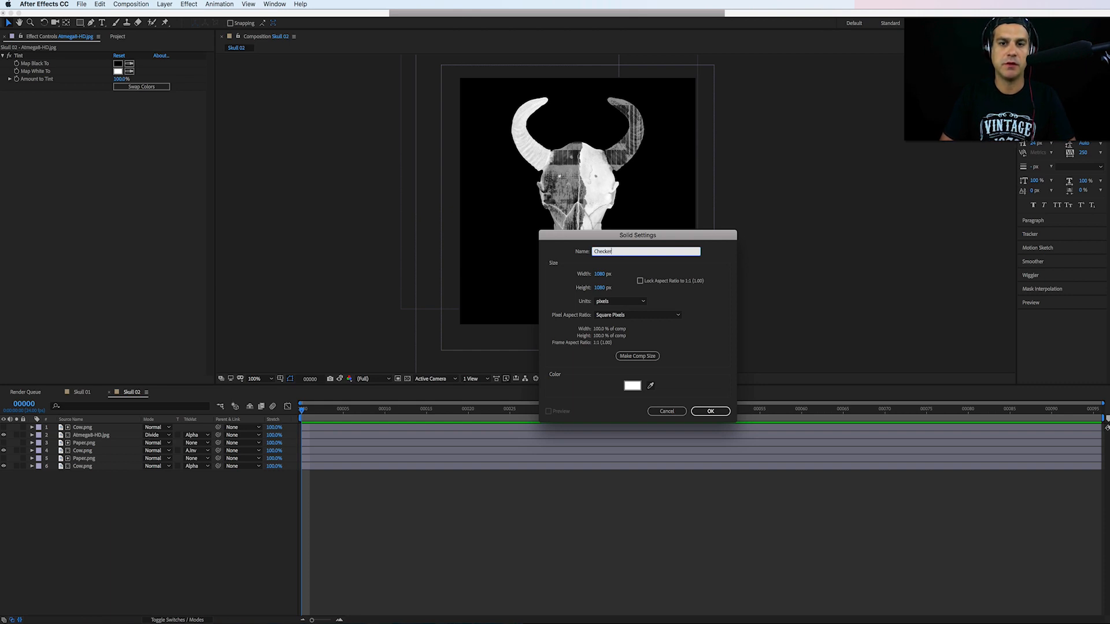
pyautogui.write('eckerboard')
pyautogui.press('Return')
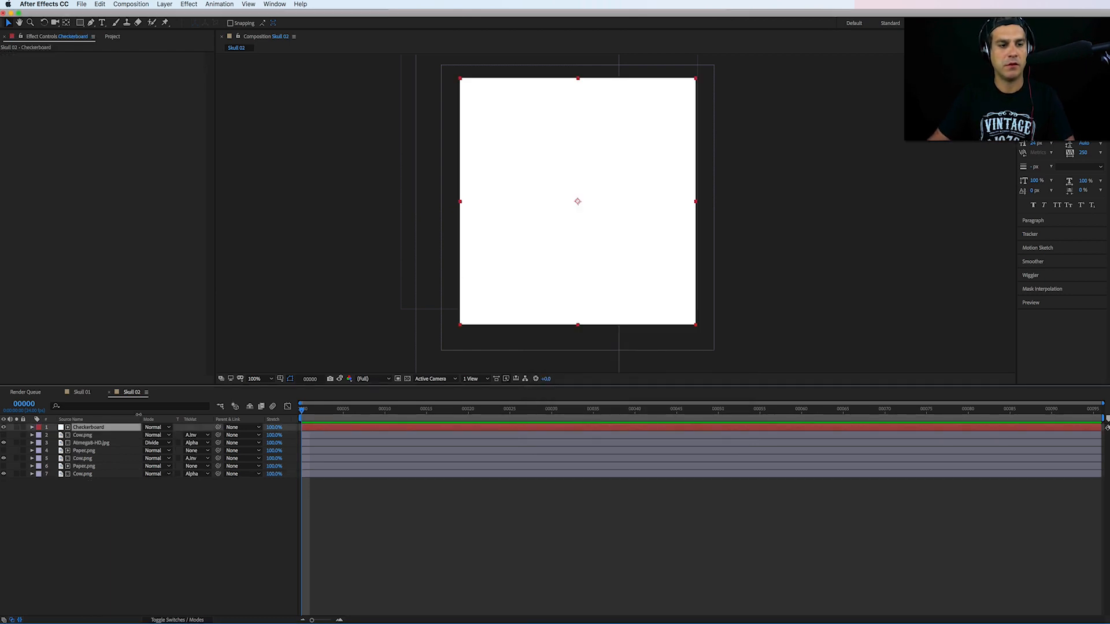
pyautogui.moveTo(112, 429); pyautogui.dragTo(109, 496)
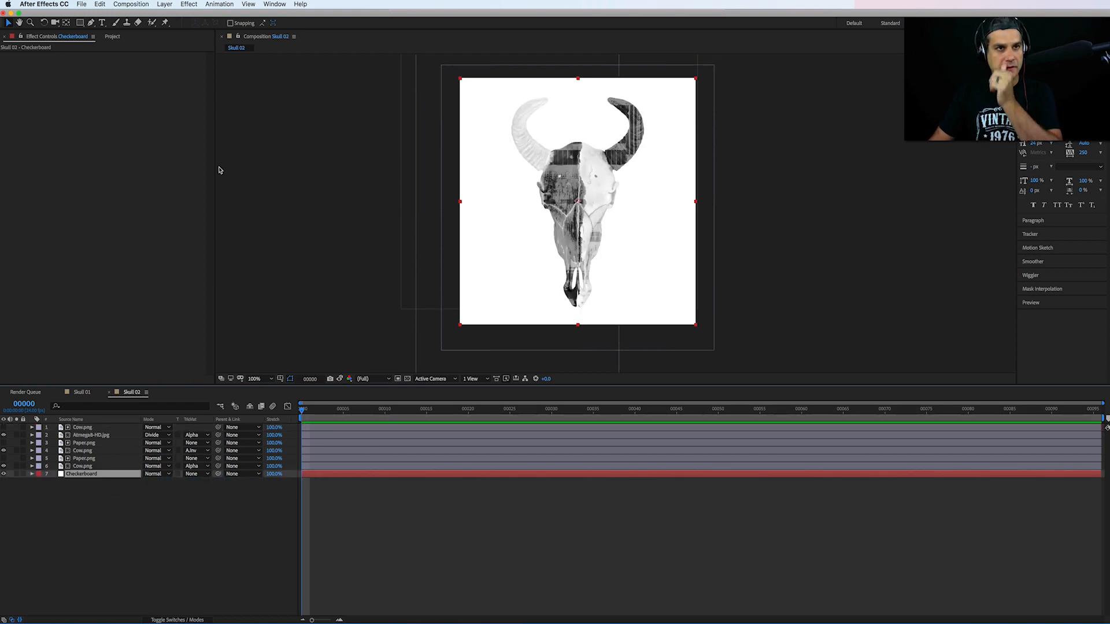
# Step: Apply the Checkerboard effect to the Checkerboard solid and set its width to 599 so four large squares fill the frame
pyautogui.click(189, 4)
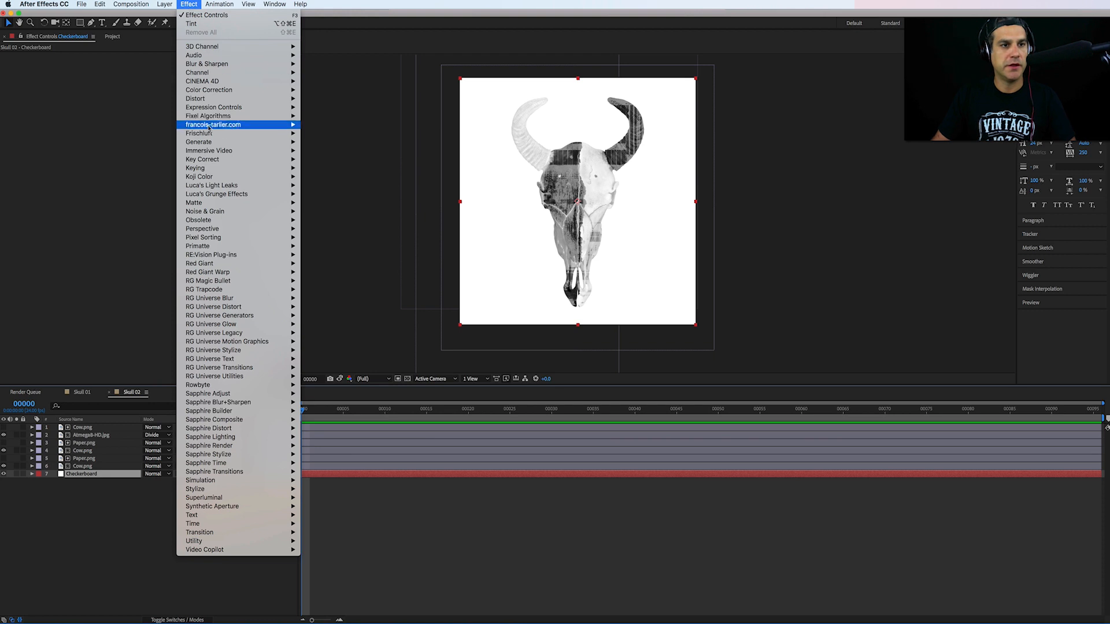
pyautogui.moveTo(210, 142)
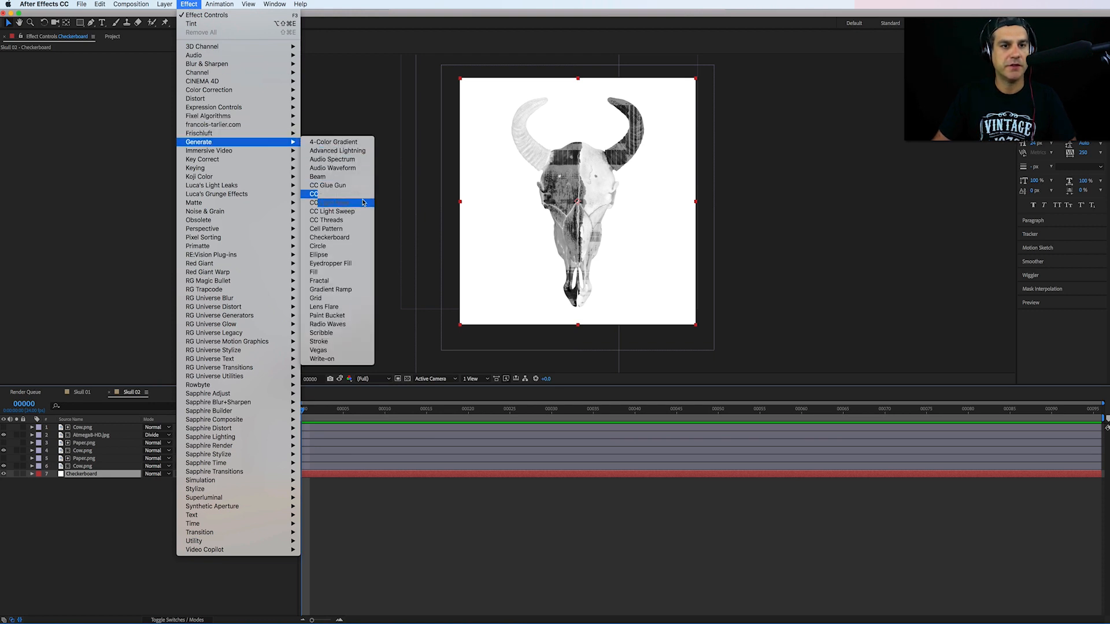
pyautogui.click(356, 238)
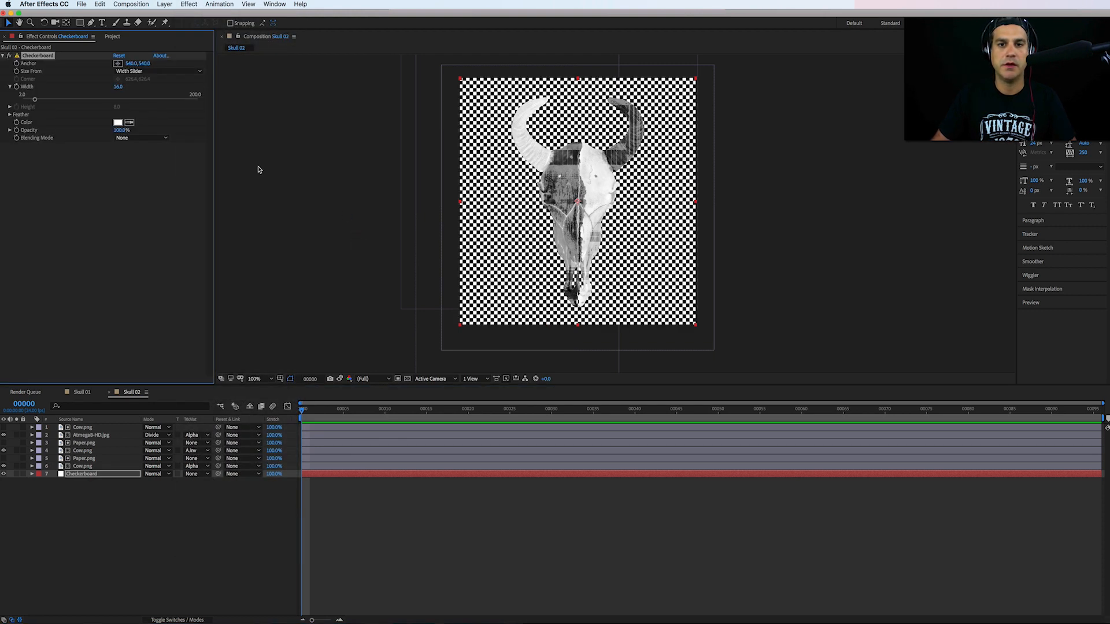
pyautogui.moveTo(119, 87); pyautogui.dragTo(355, 70)
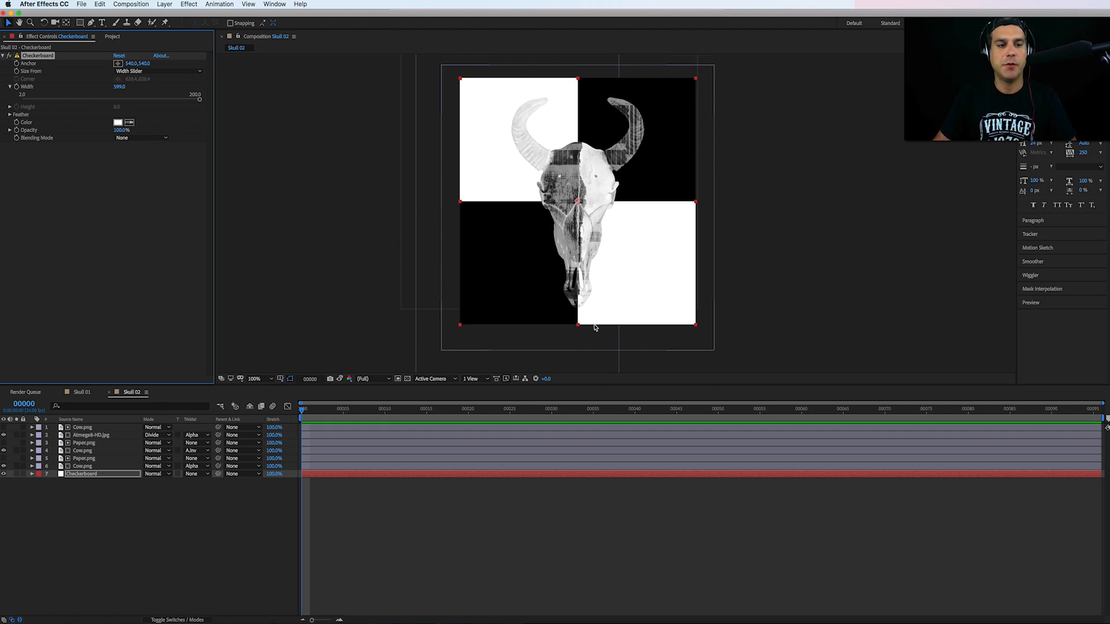
# Step: Hide the Atmega8-HD.jpg layer and set the Checkerboard layer's rotation to 45 degrees
pyautogui.click(13, 436)
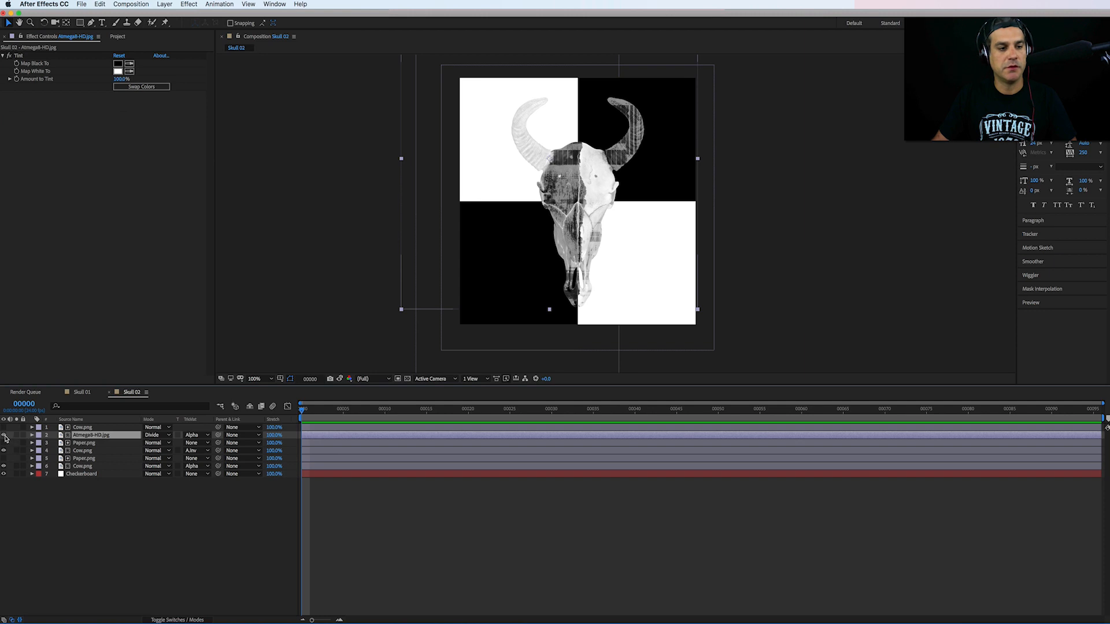
pyautogui.click(4, 435)
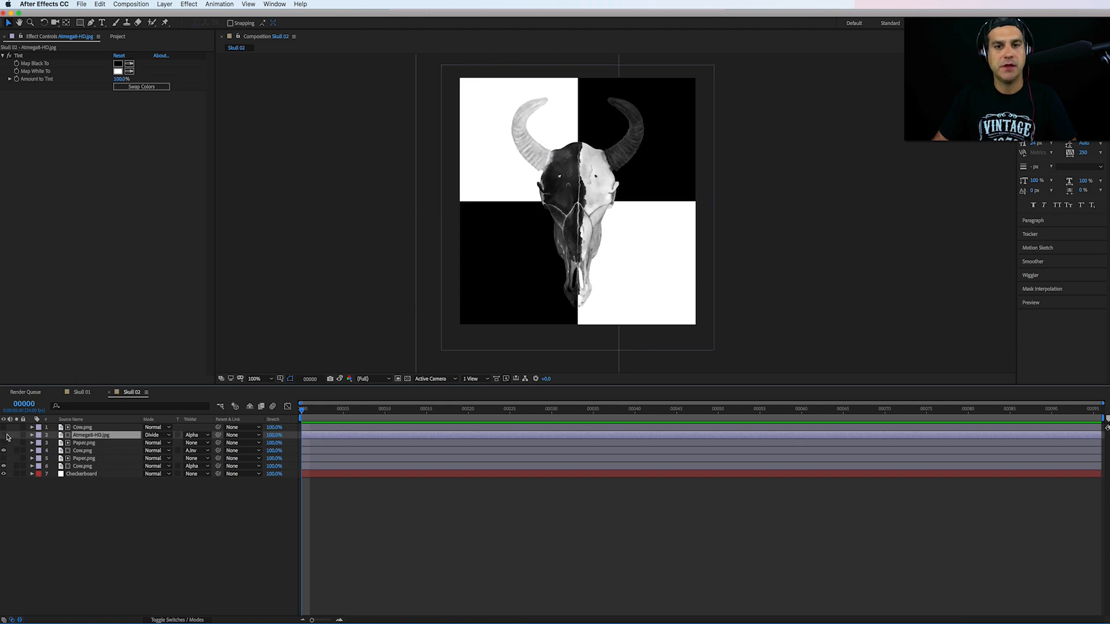
pyautogui.click(92, 474)
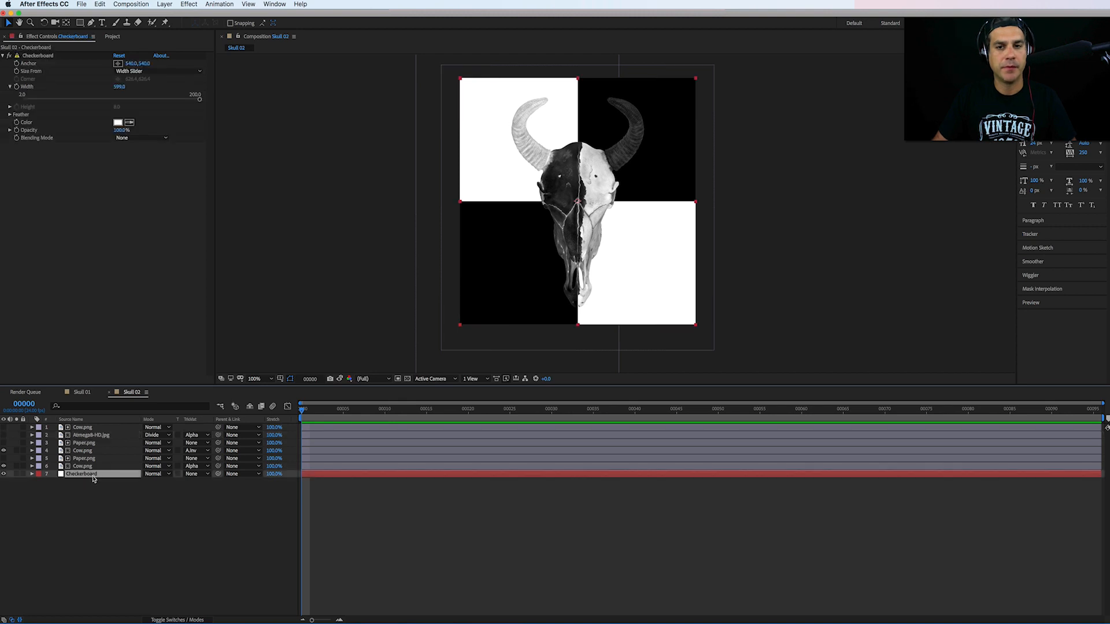
pyautogui.press('r')
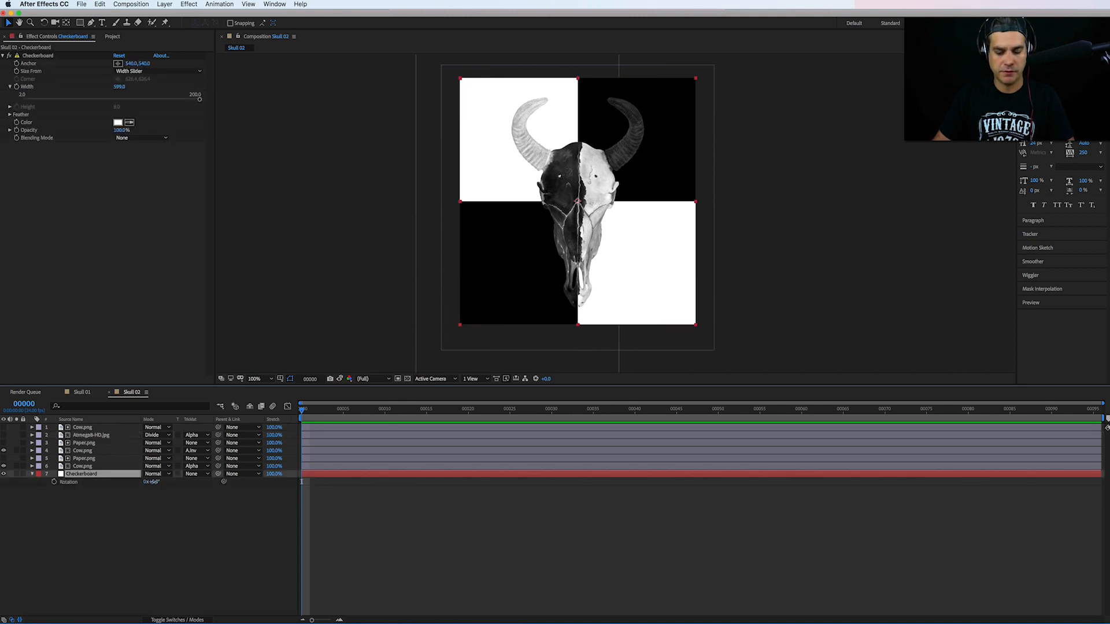
pyautogui.click(152, 481)
pyautogui.press('Return')
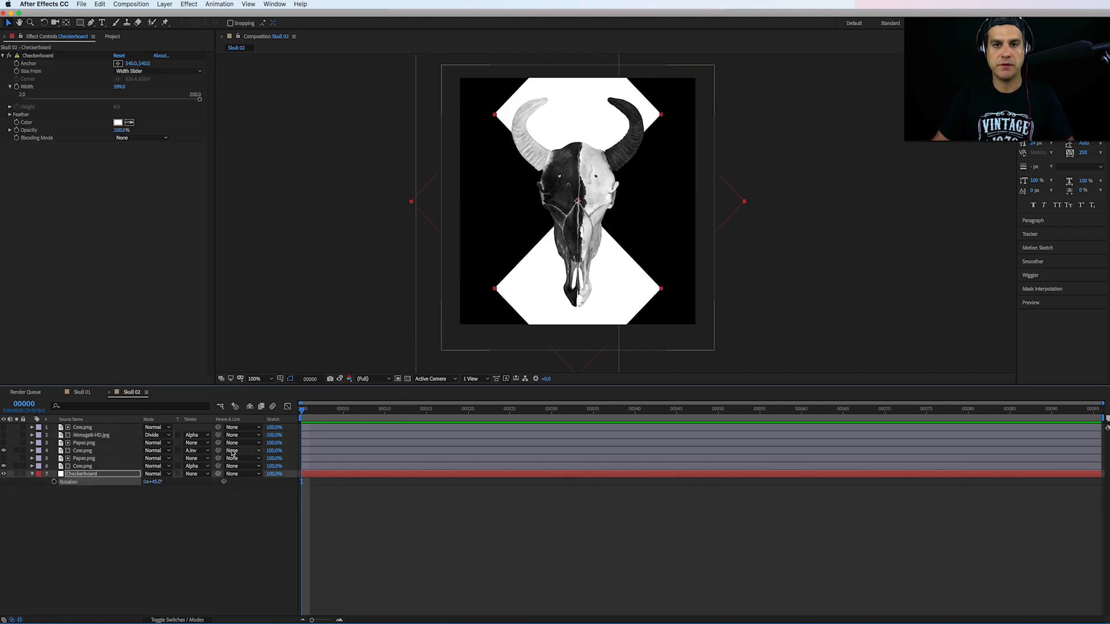
# Step: Scale the Checkerboard layer to 150% and shift it slightly downward behind the skull
pyautogui.press('s')
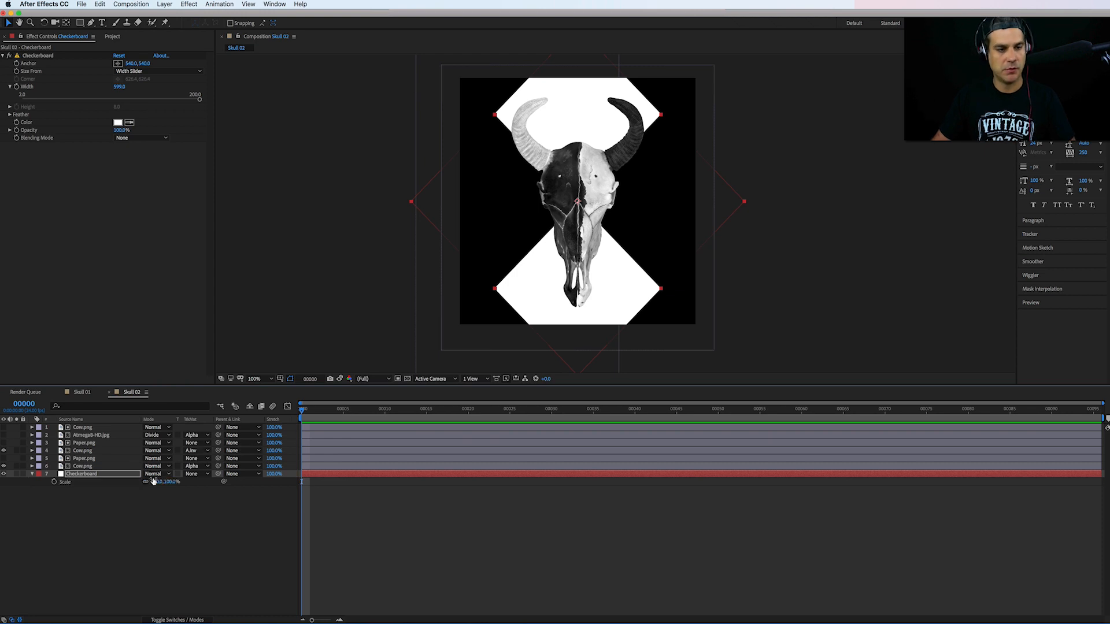
pyautogui.moveTo(156, 483); pyautogui.dragTo(174, 482)
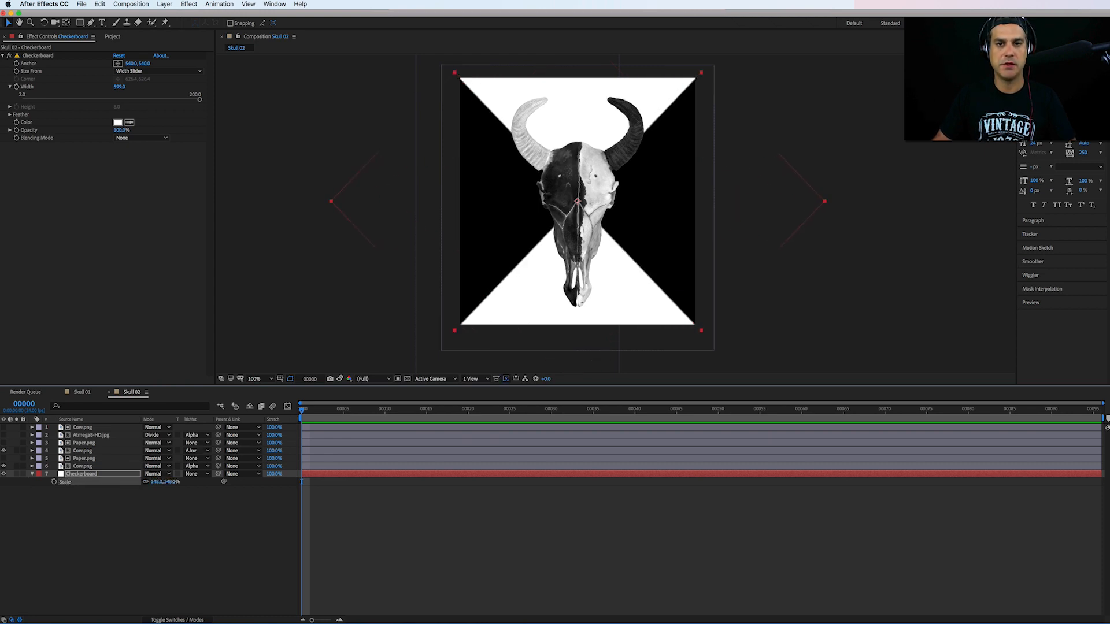
pyautogui.moveTo(504, 306)
pyautogui.mouseDown()
pyautogui.moveTo(506, 404)
pyautogui.moveTo(501, 301)
pyautogui.mouseUp()
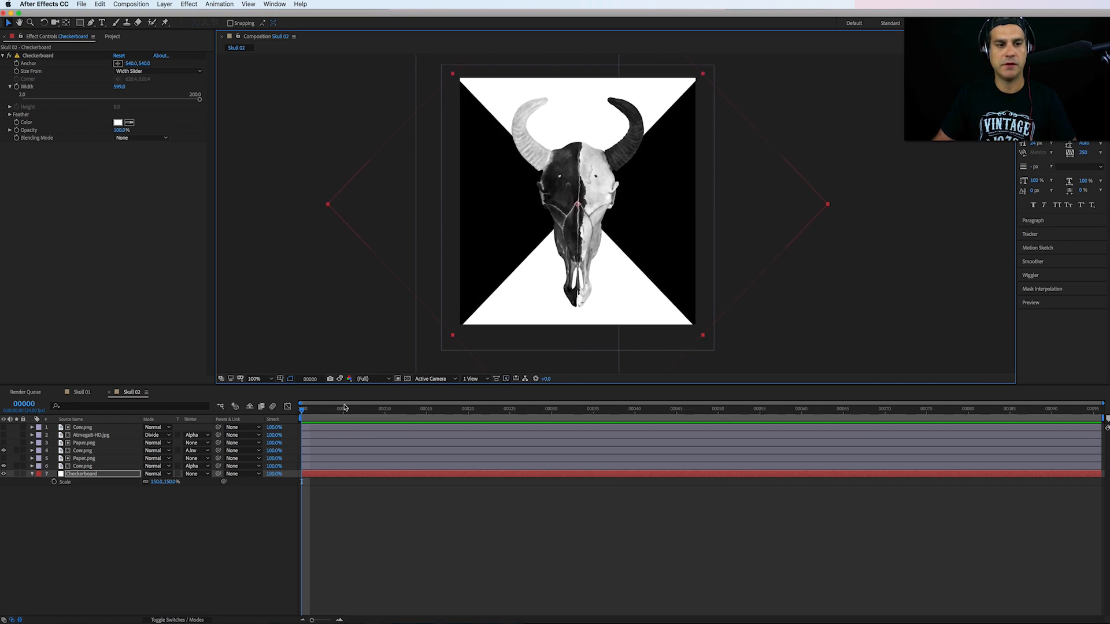
# Step: Check the Skull 01 composition for reference, return to Skull 02, and make its Atmega8-HD.jpg layer visible
pyautogui.click(72, 393)
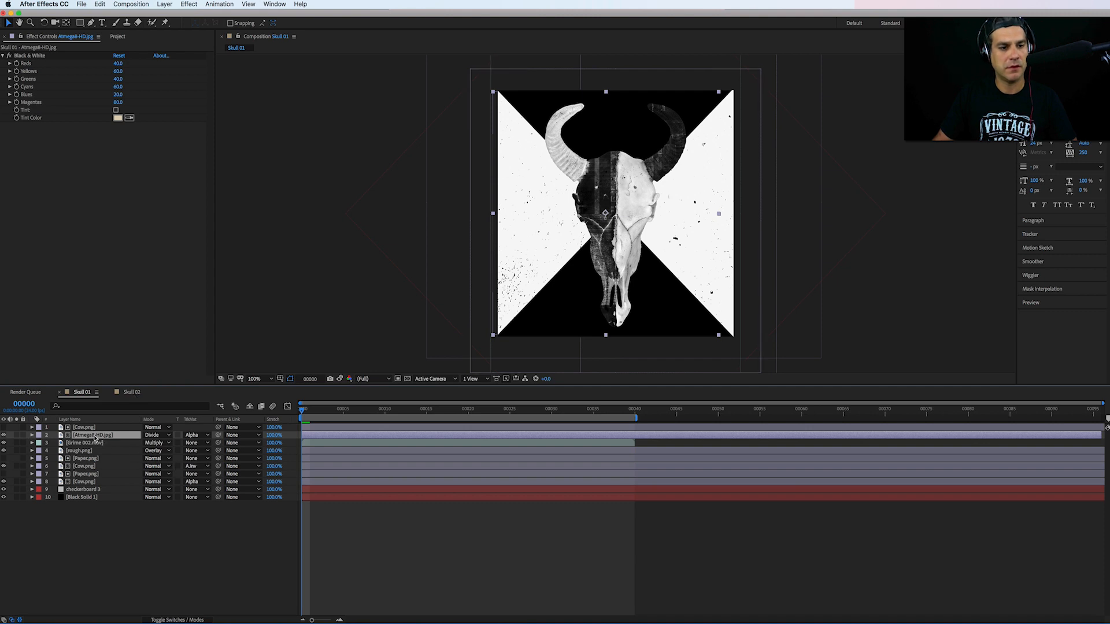
pyautogui.click(138, 393)
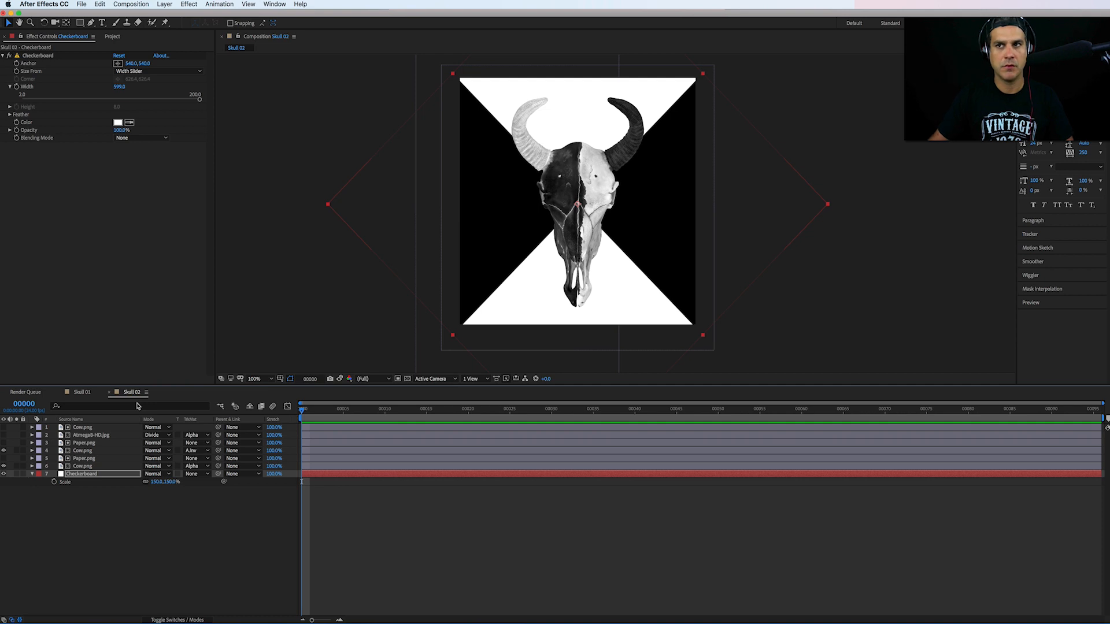
pyautogui.click(86, 435)
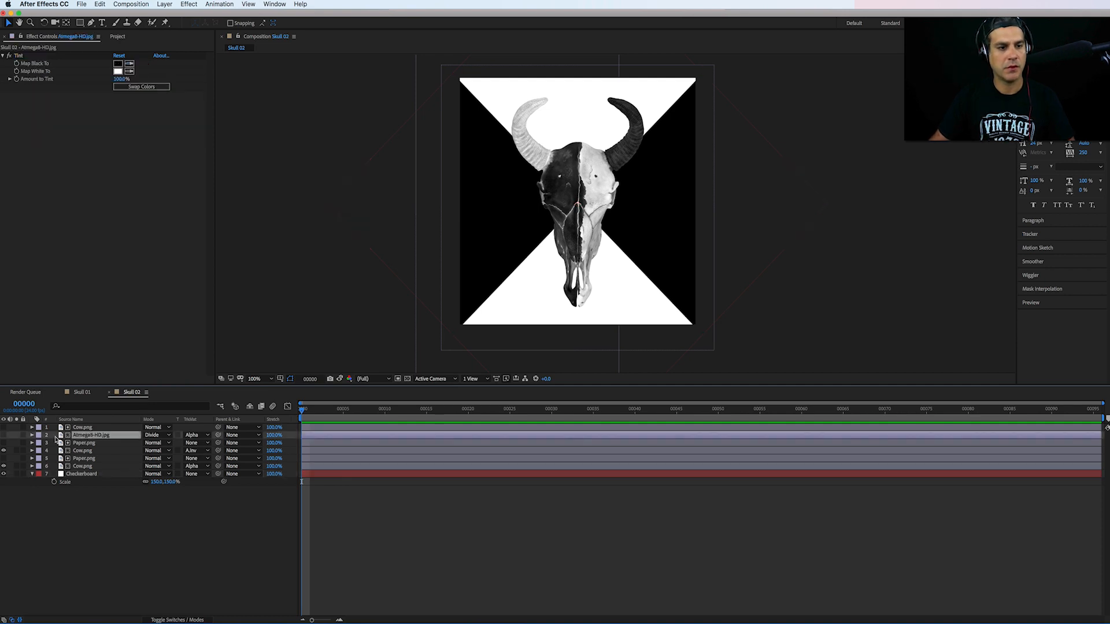
pyautogui.click(3, 436)
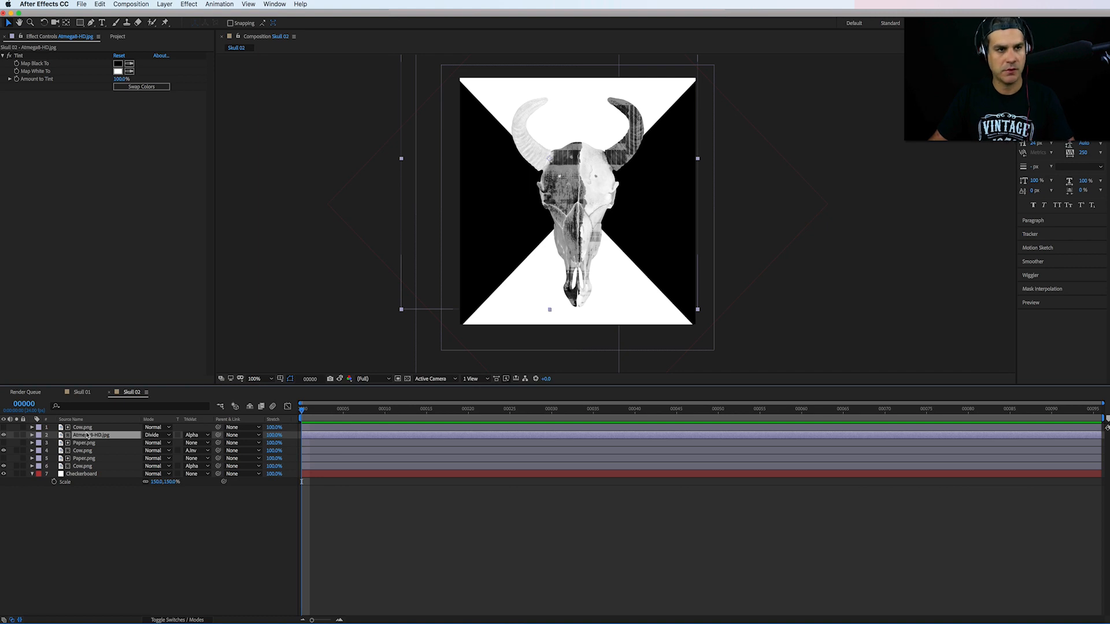
# Step: Apply the Levels effect to the Atmega8-HD.jpg layer and raise its gamma to 2.16
pyautogui.click(189, 4)
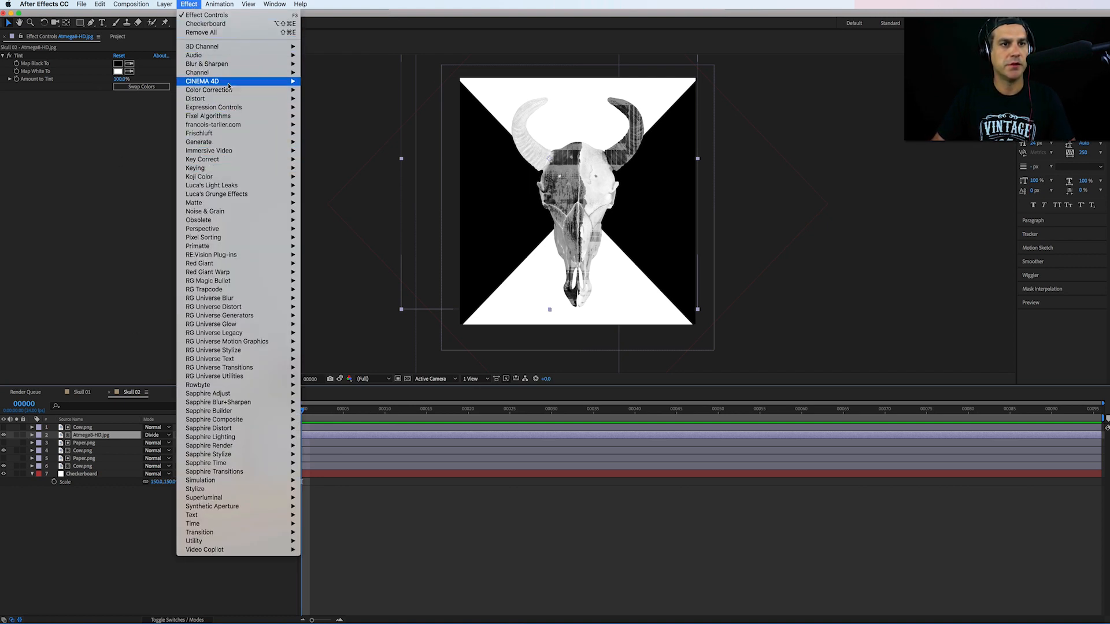
pyautogui.moveTo(255, 91)
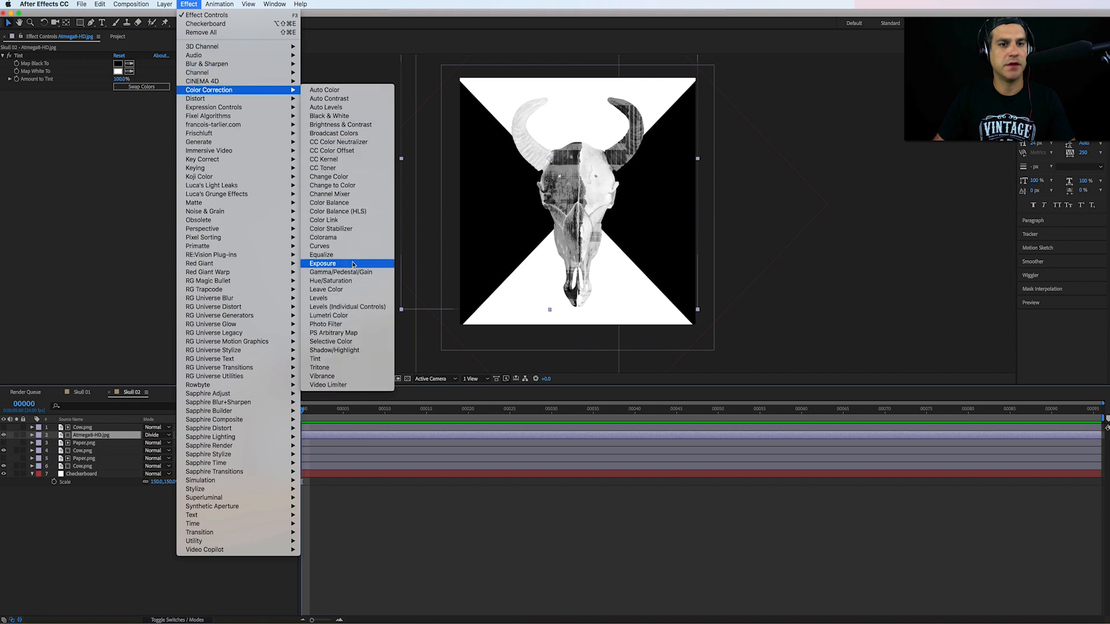
pyautogui.click(353, 298)
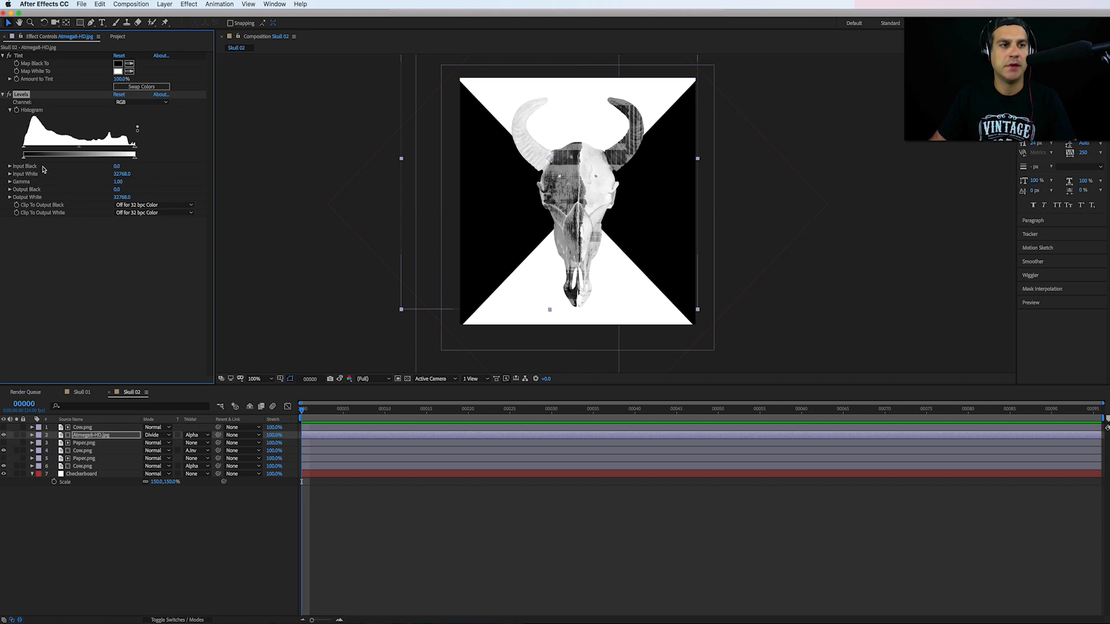
pyautogui.moveTo(24, 154)
pyautogui.mouseDown()
pyautogui.moveTo(60, 148)
pyautogui.moveTo(23, 149)
pyautogui.mouseUp()
pyautogui.moveTo(135, 147); pyautogui.dragTo(51, 152)
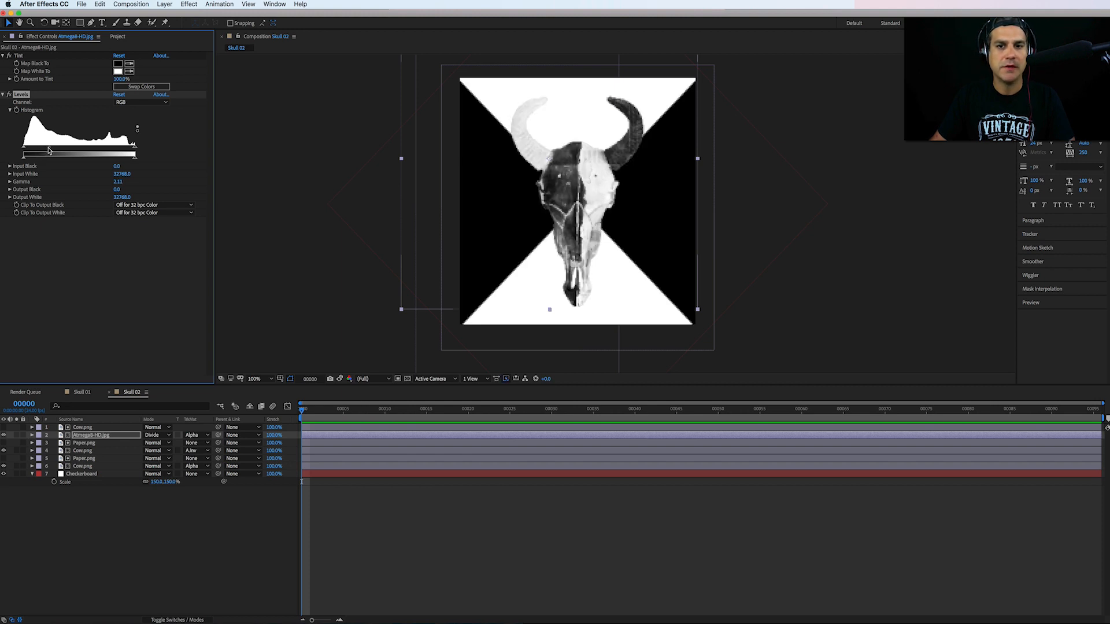
# Step: Move the Atmega8-HD.jpg texture downward over the skull, nudging it to a new vertical alignment
pyautogui.click(108, 436)
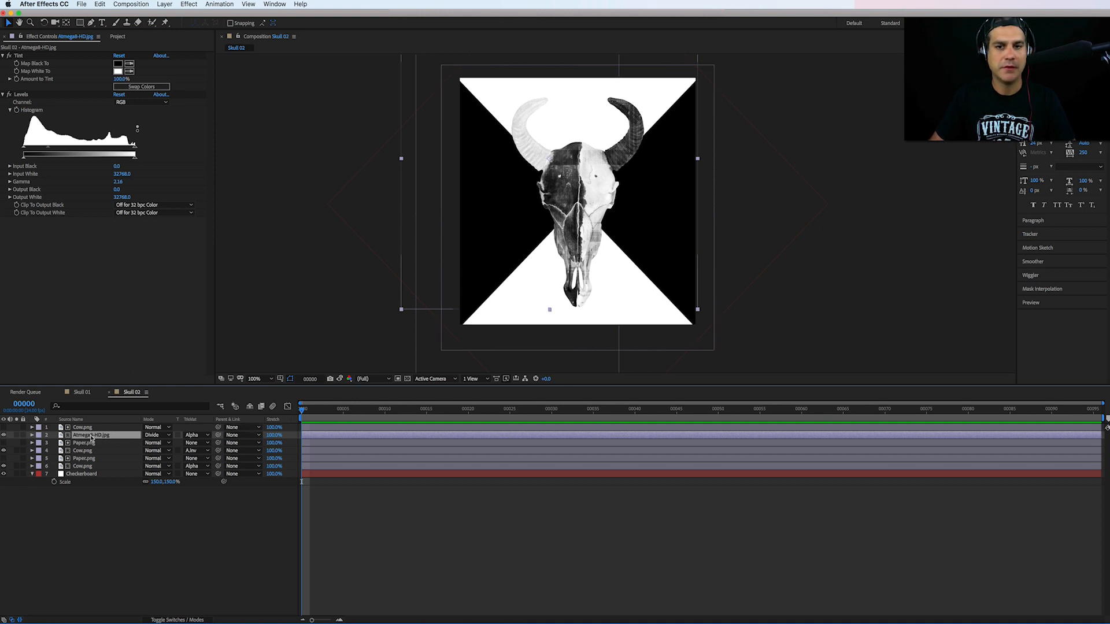
pyautogui.moveTo(635, 255); pyautogui.dragTo(641, 334)
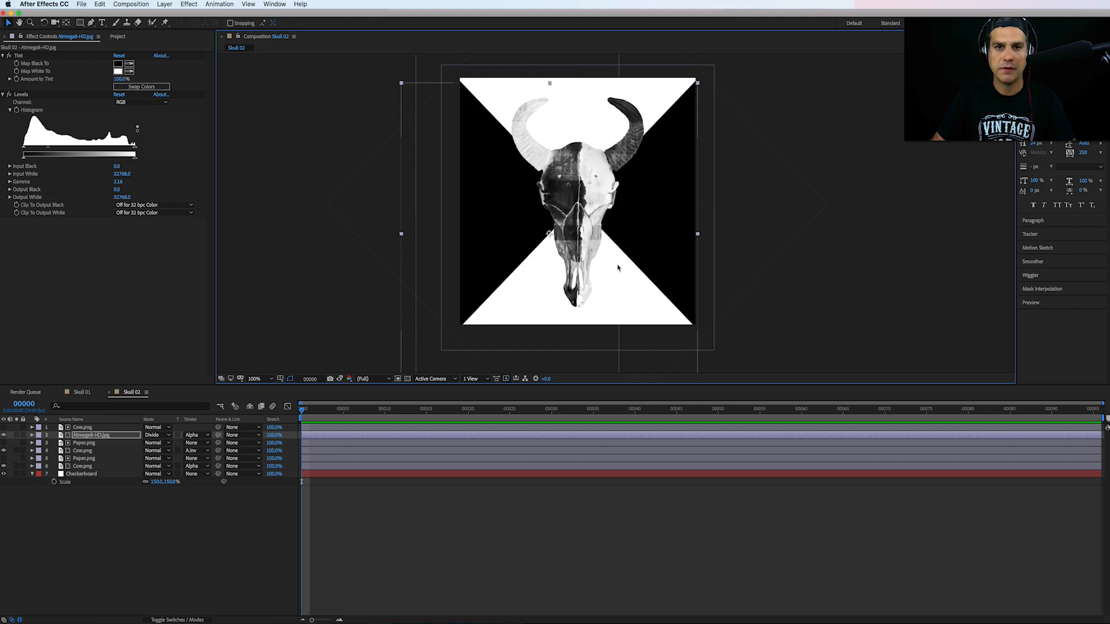
pyautogui.moveTo(617, 268); pyautogui.dragTo(618, 265)
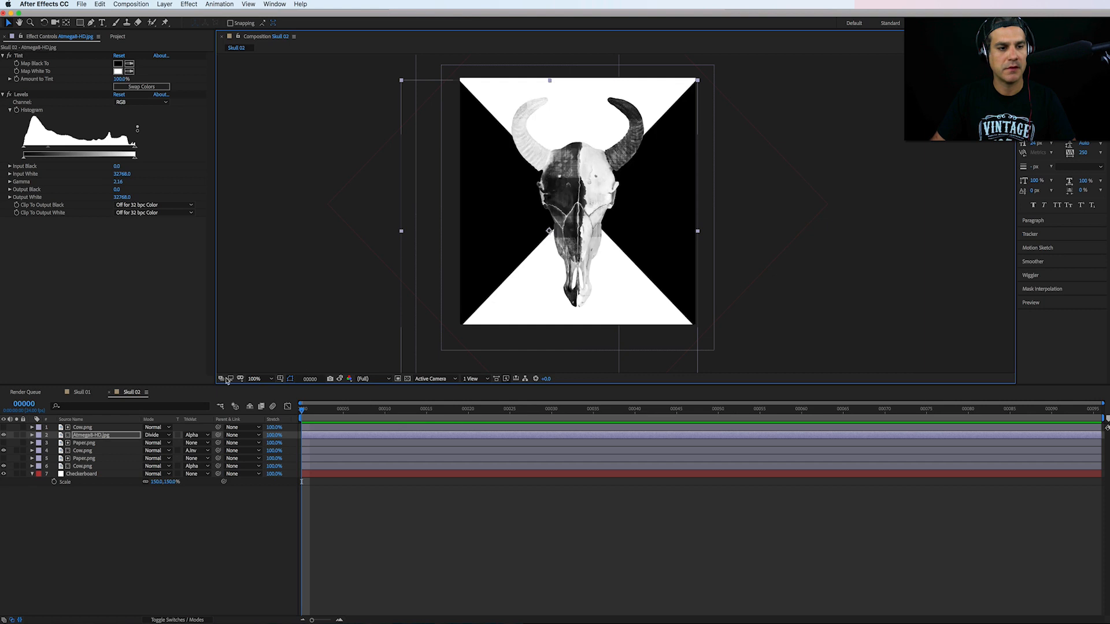
pyautogui.keyDown('shift'); pyautogui.click(82, 427); pyautogui.keyUp('shift')
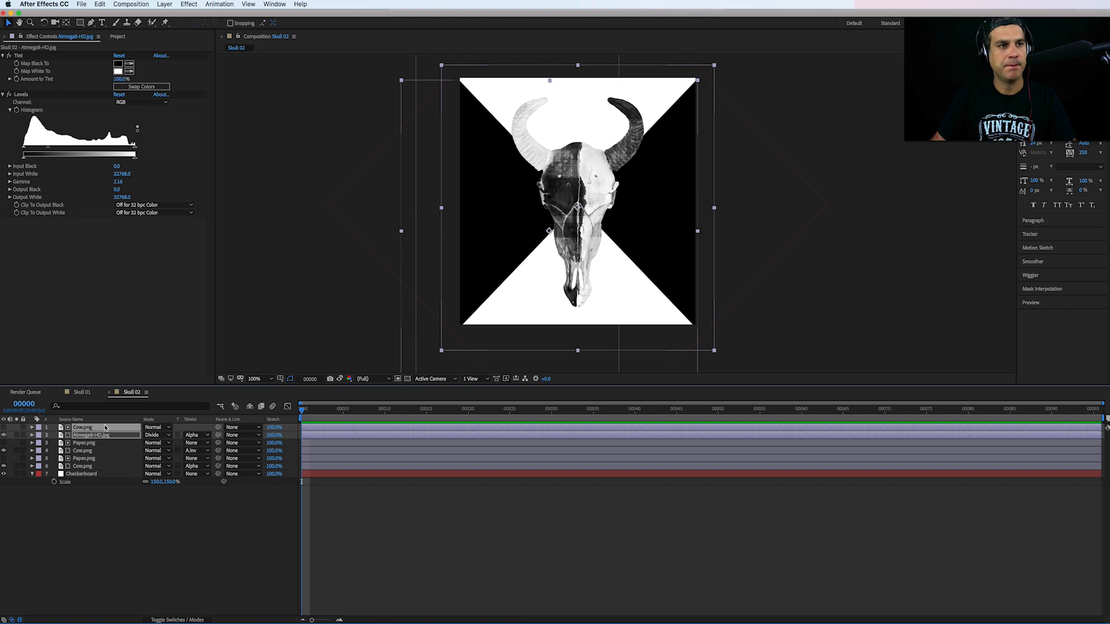
# Step: Add Grime 002.mov above all other layers and set its blending mode to Multiply after trying Screen and Overlay
pyautogui.click(118, 36)
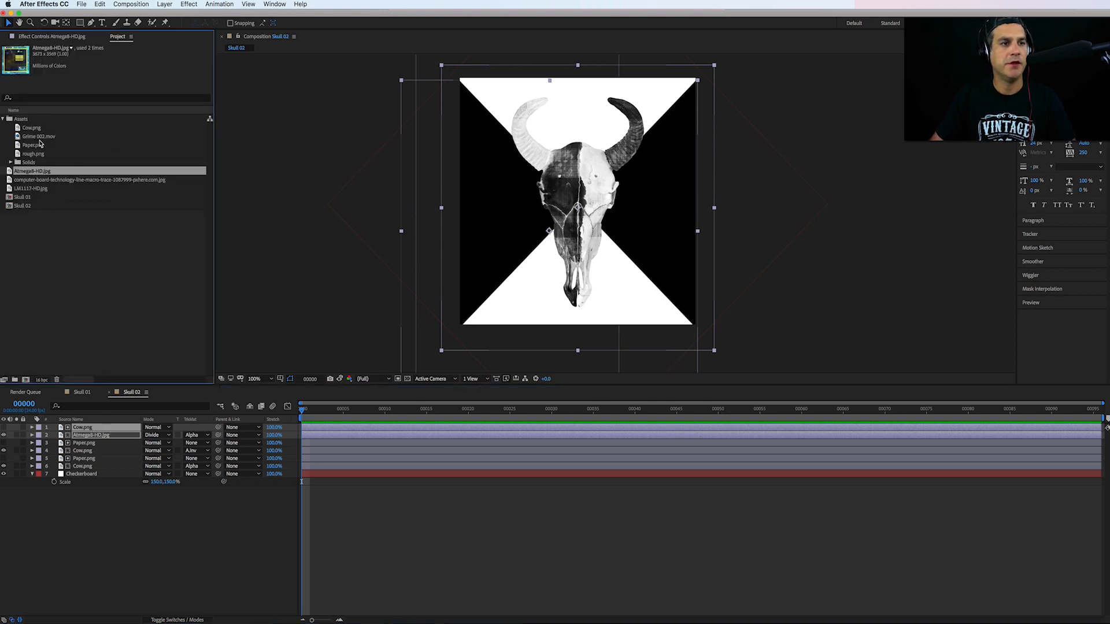
pyautogui.moveTo(40, 138); pyautogui.dragTo(101, 428)
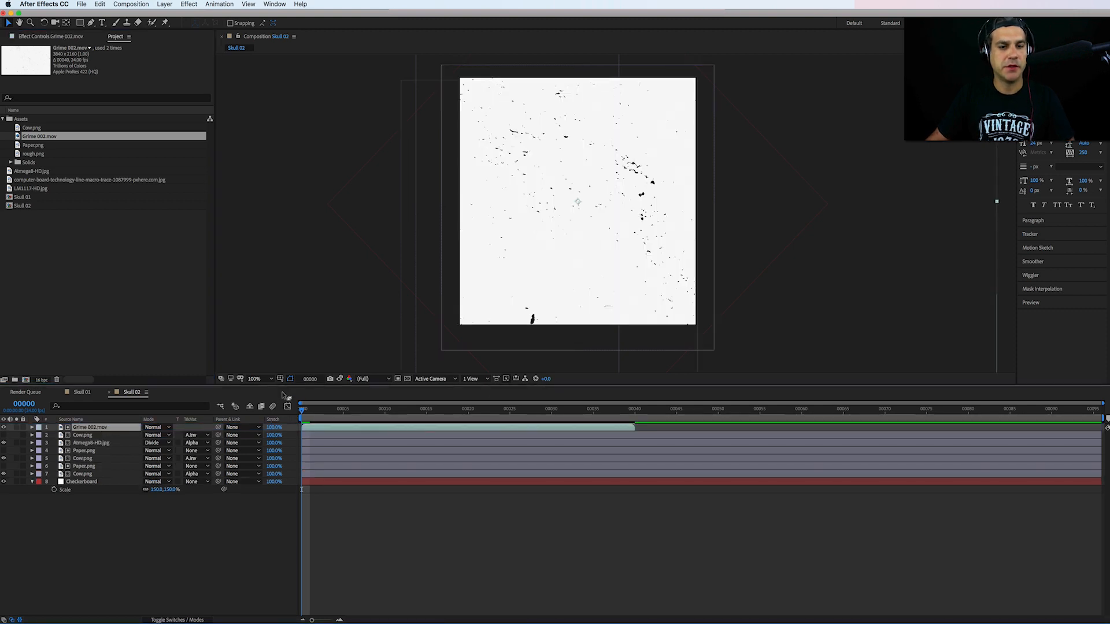
pyautogui.click(155, 427)
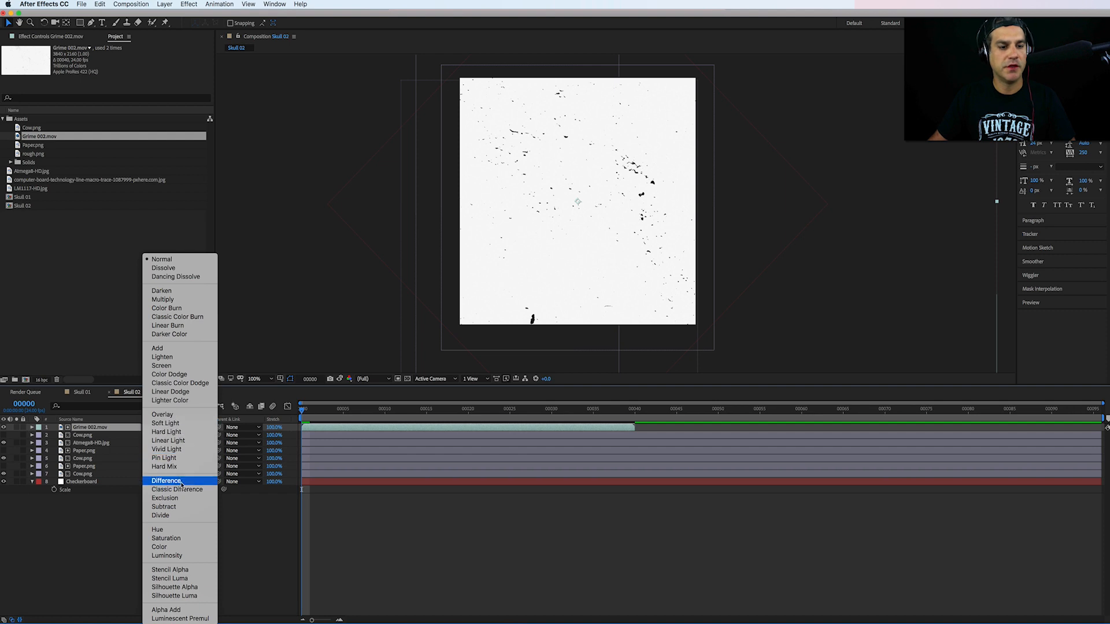
pyautogui.click(200, 368)
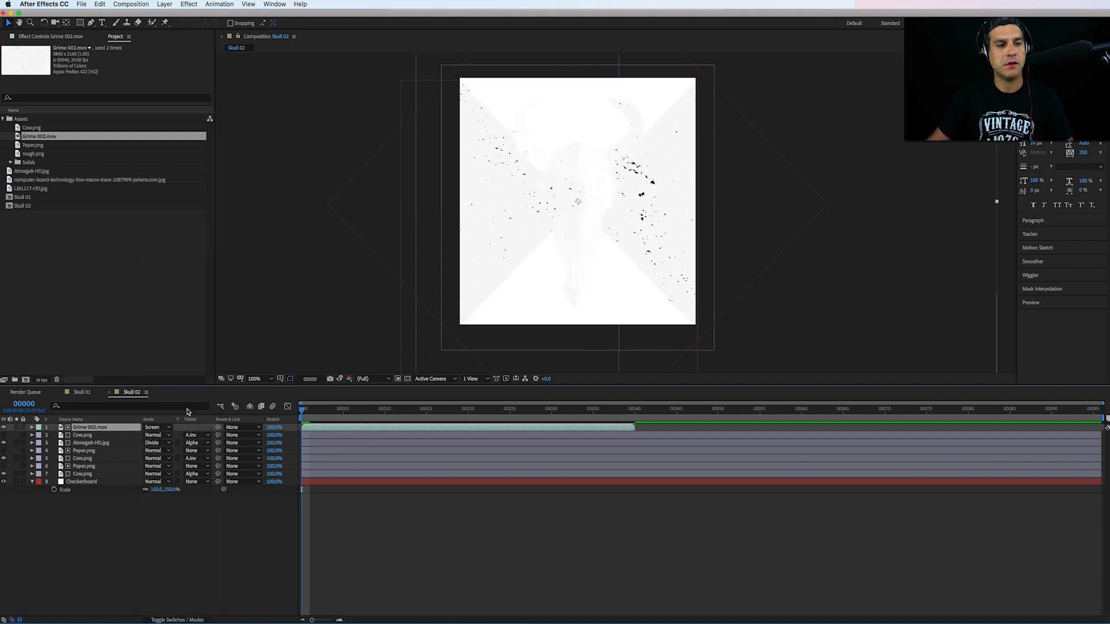
pyautogui.click(162, 428)
pyautogui.click(173, 418)
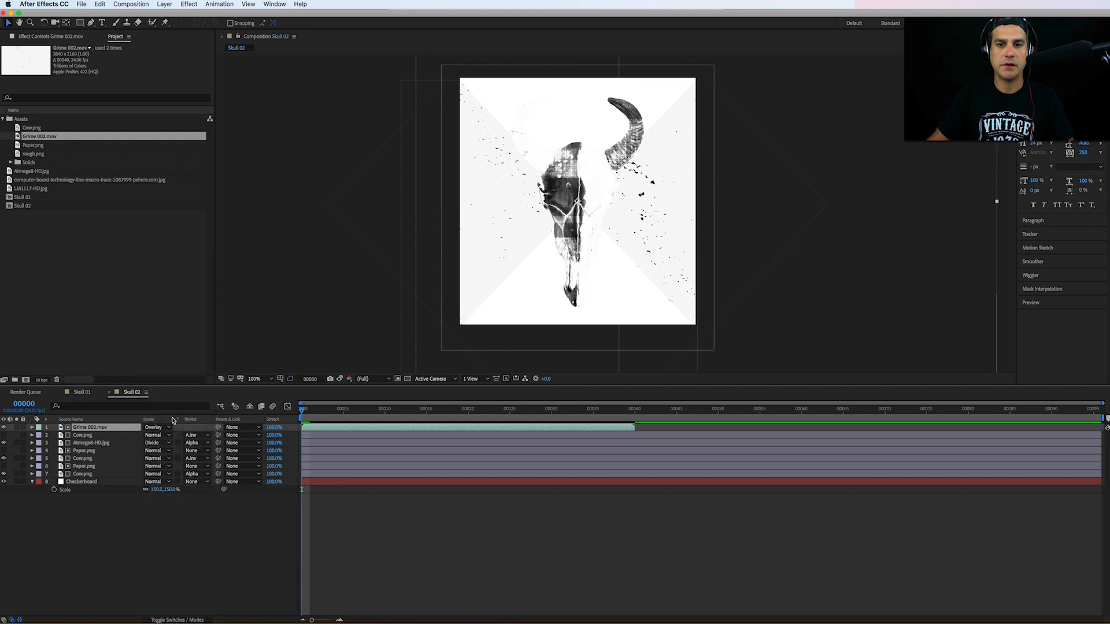
pyautogui.click(163, 428)
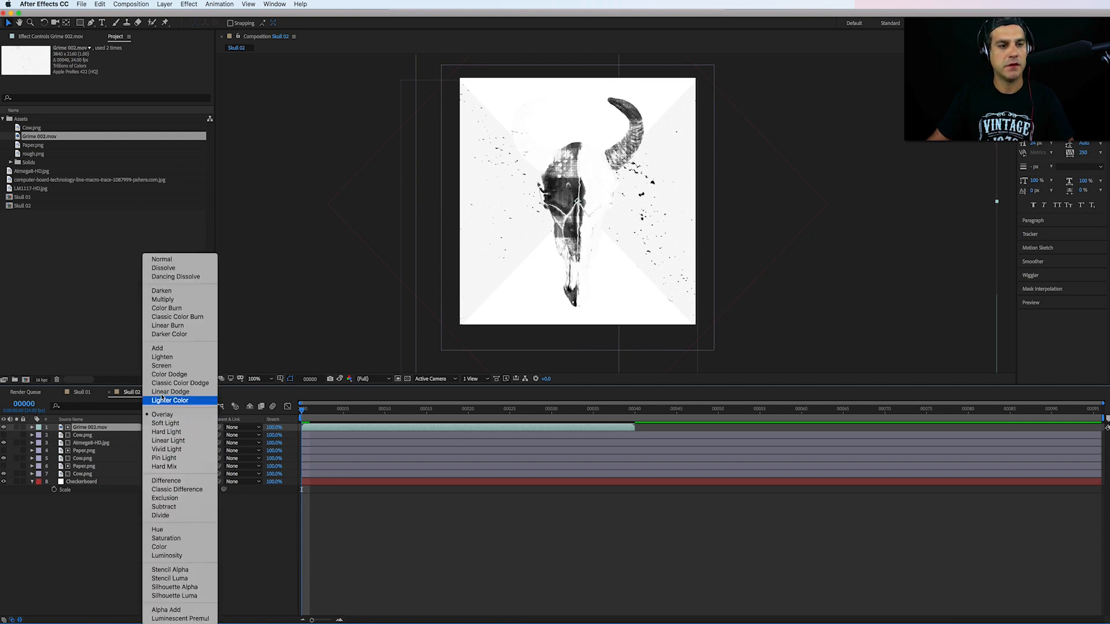
pyautogui.click(174, 301)
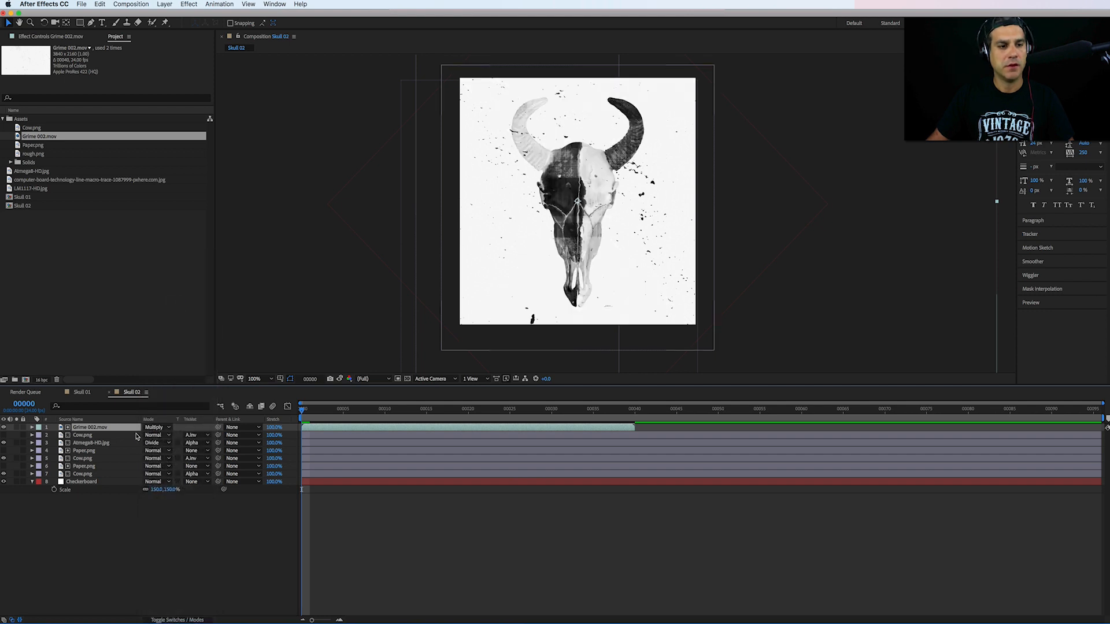
# Step: Remove the track matte from the uppermost Cow.png layer and shift the Grime 002.mov clip about 17 frames earlier
pyautogui.click(196, 436)
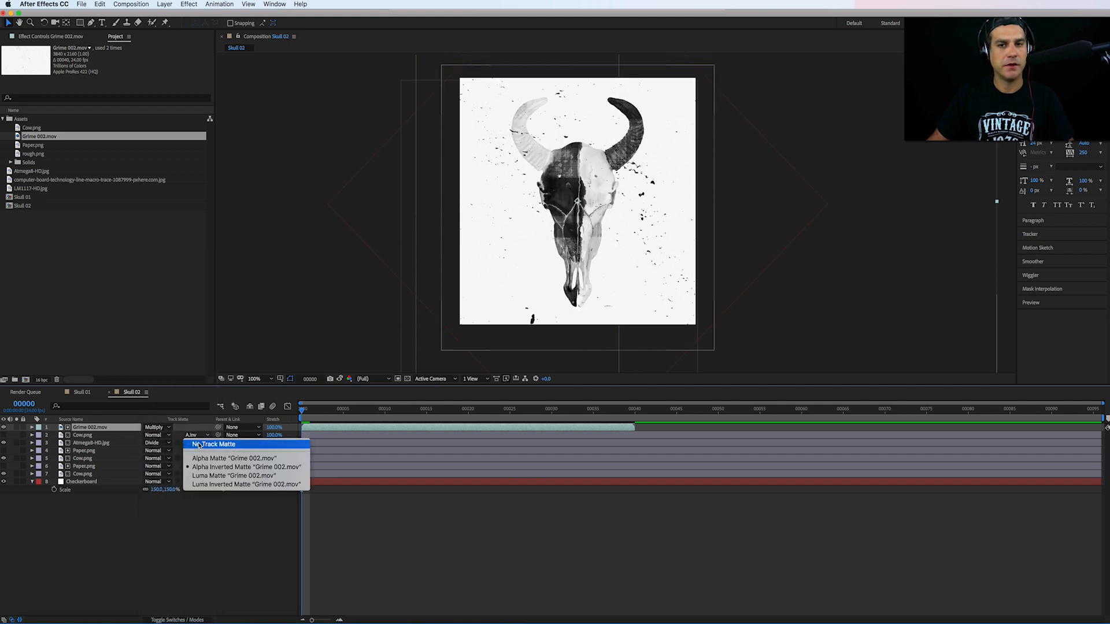
pyautogui.click(202, 444)
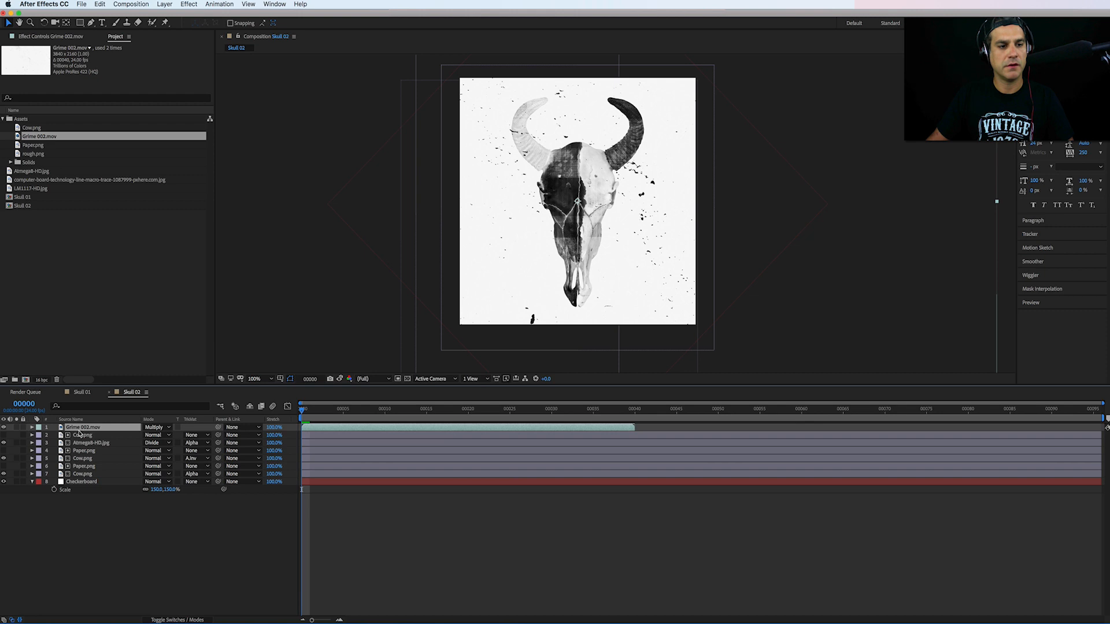
pyautogui.moveTo(90, 432)
pyautogui.mouseDown()
pyautogui.moveTo(93, 450)
pyautogui.moveTo(90, 428)
pyautogui.mouseUp()
pyautogui.moveTo(586, 428); pyautogui.dragTo(449, 425)
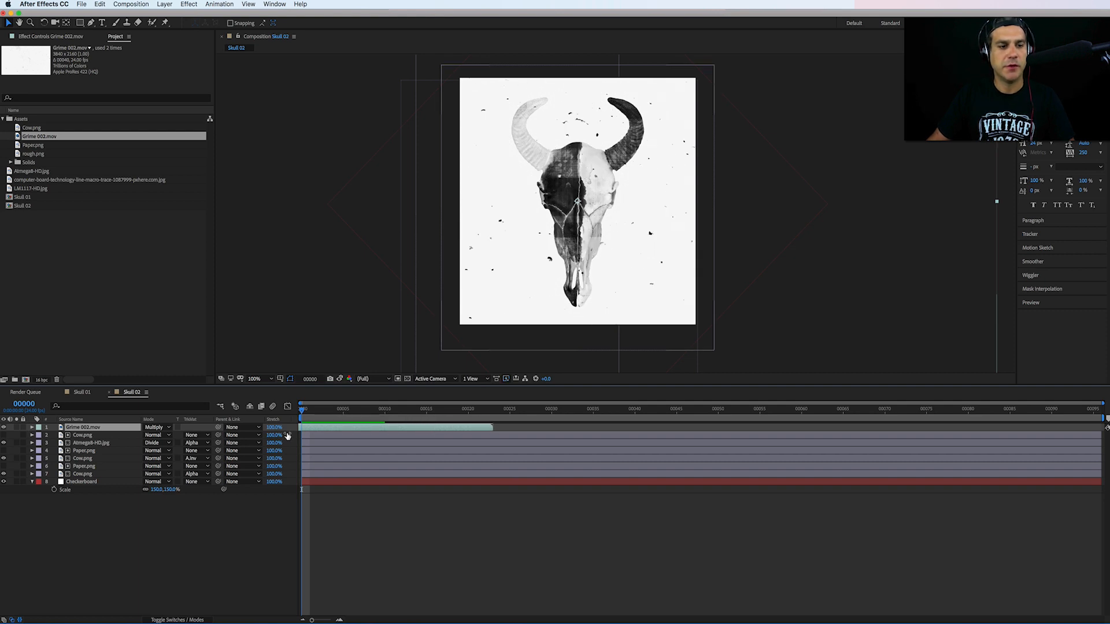
# Step: Insert rough.png between the visible Cow.png layer and the lower Paper.png layer, and set its blending mode to Overlay
pyautogui.click(37, 155)
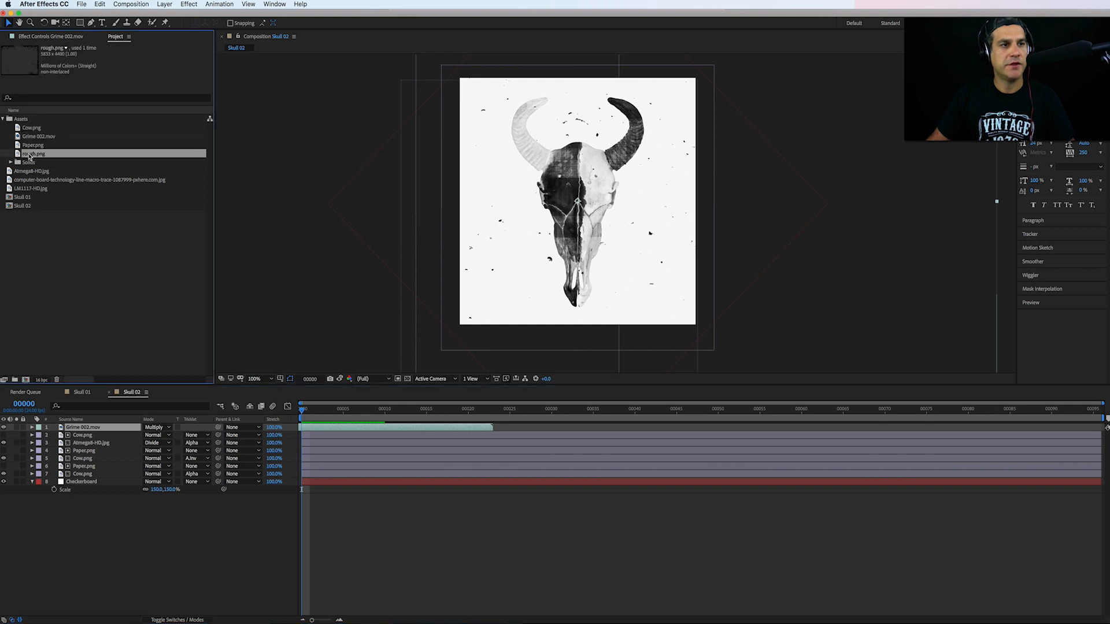
pyautogui.moveTo(30, 156); pyautogui.dragTo(112, 462)
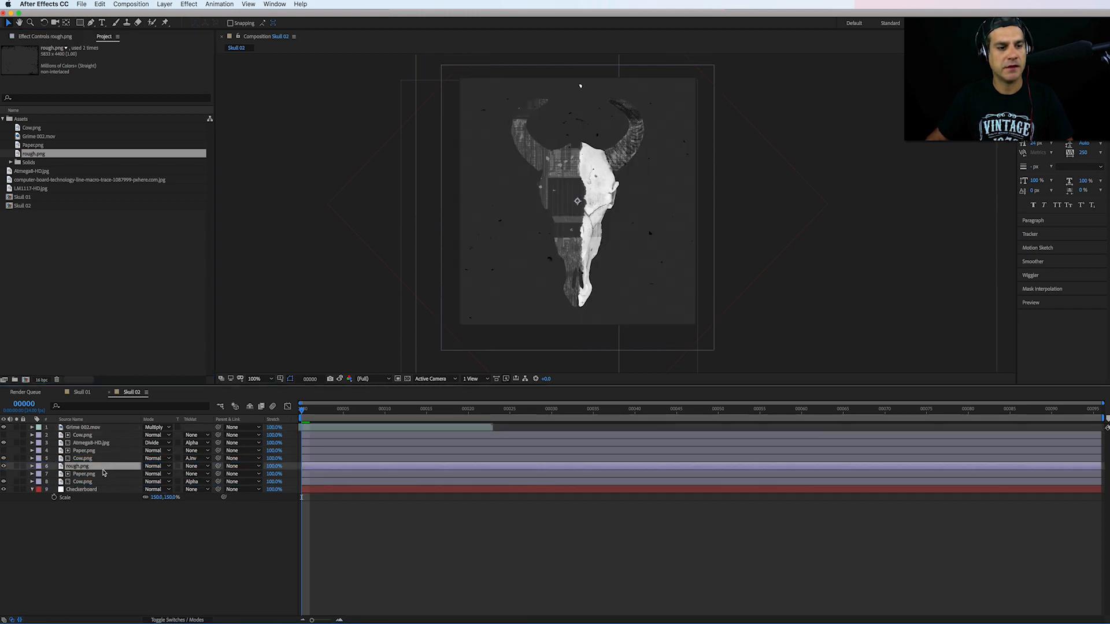
pyautogui.click(157, 466)
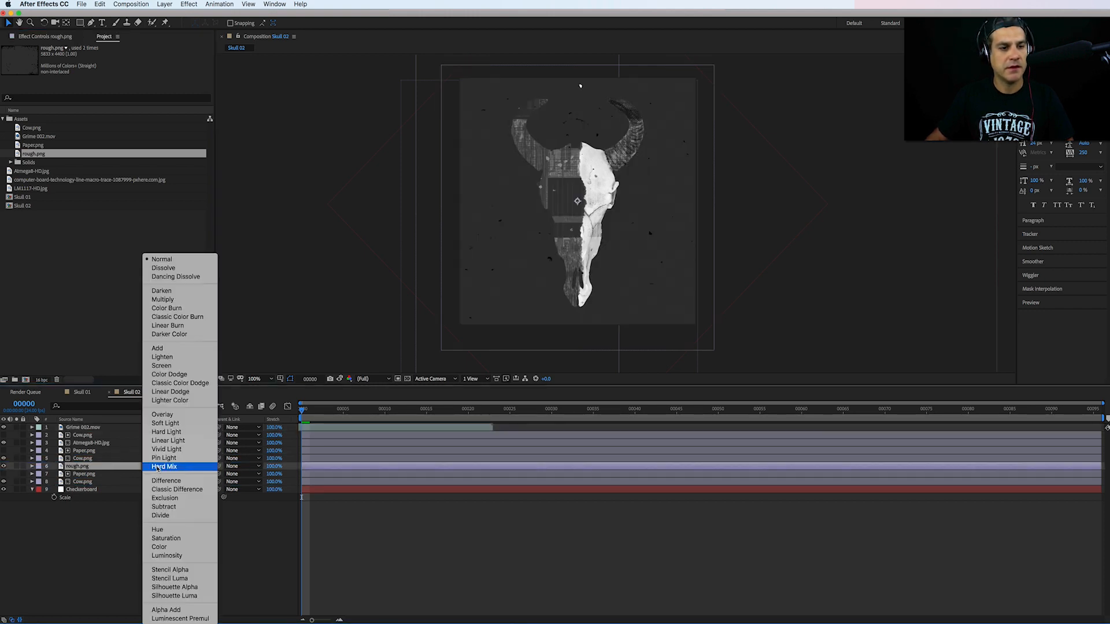
pyautogui.click(167, 415)
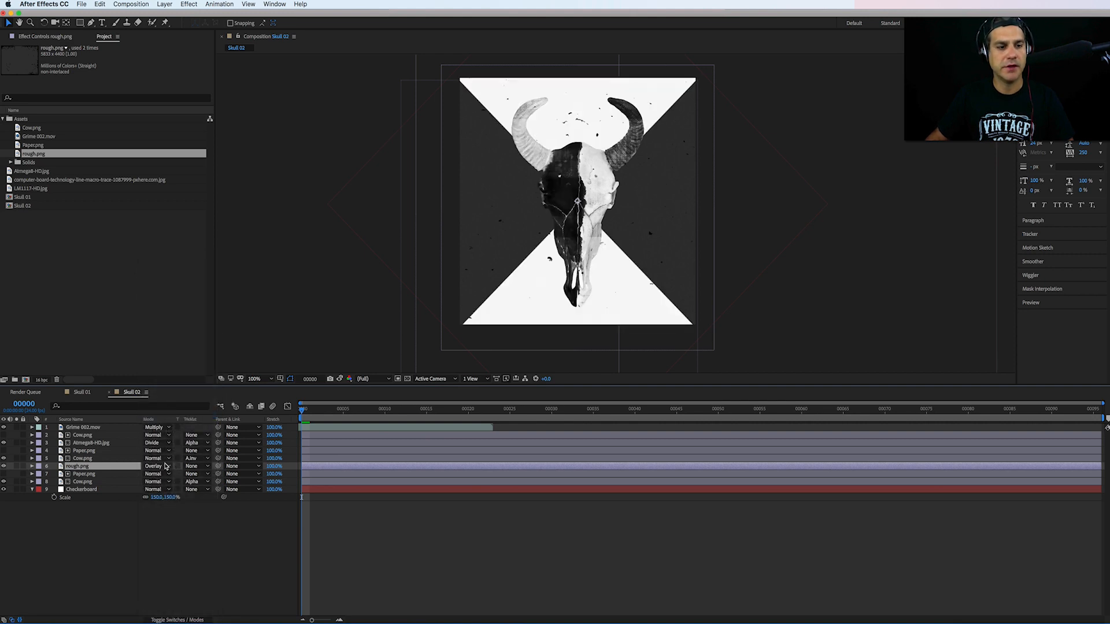
# Step: Try other blending modes on the rough.png layer, cycling backward through the list and stopping at Difference
pyautogui.hotkey('shift', '-')
pyautogui.hotkey('shift', '-')
pyautogui.hotkey('shift', '-')
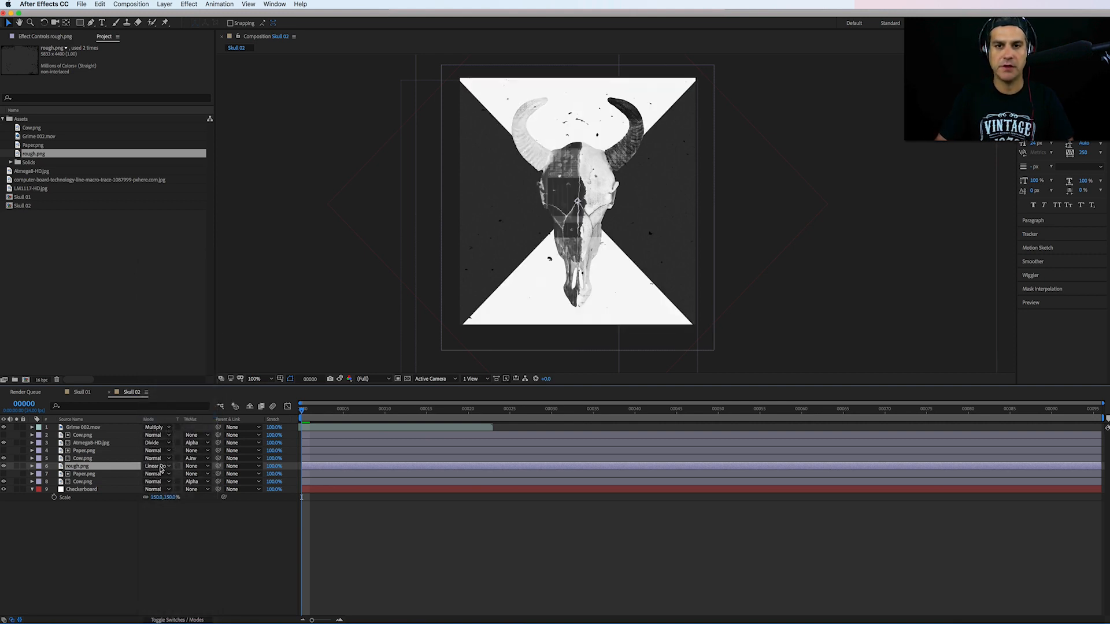
pyautogui.hotkey('shift', '-')
pyautogui.hotkey('shift', '-')
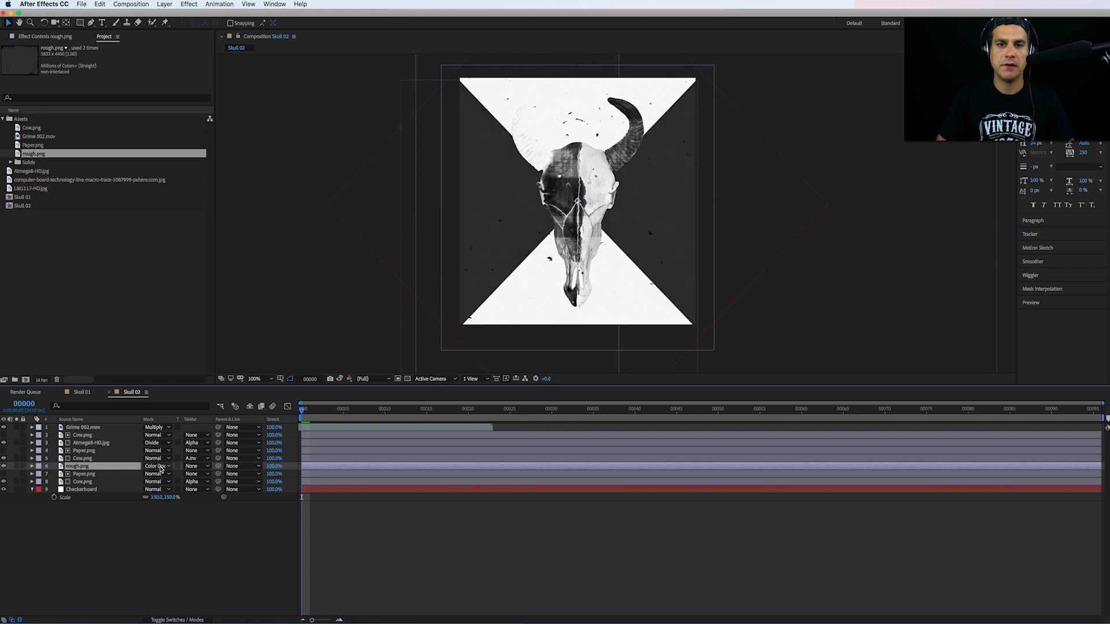
pyautogui.hotkey('shift', '-')
pyautogui.hotkey('shift', '-')
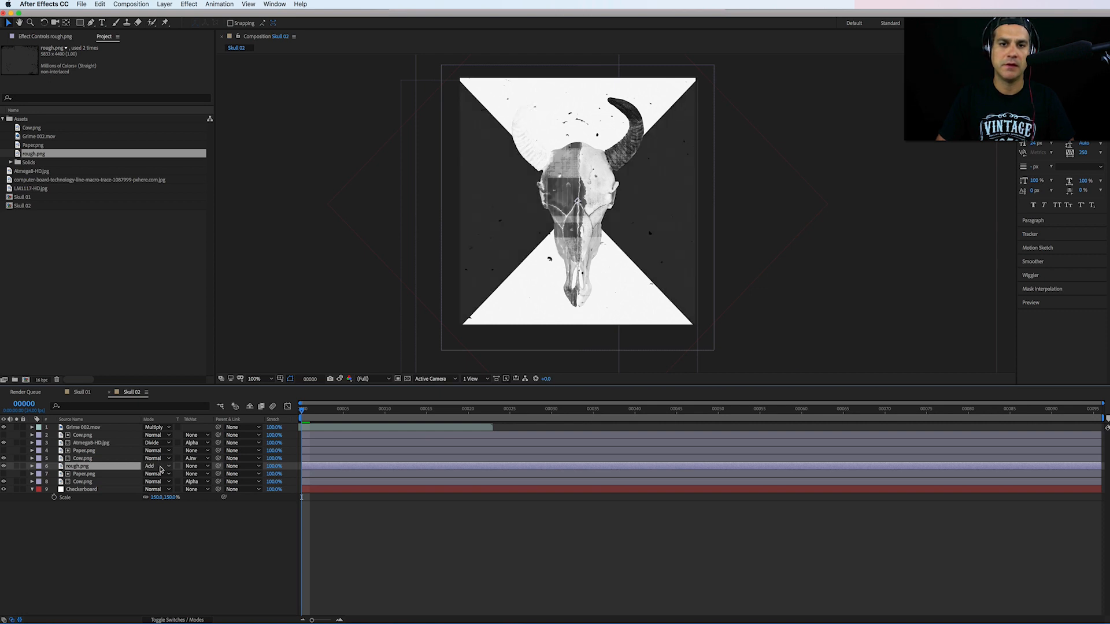
pyautogui.hotkey('shift', '-')
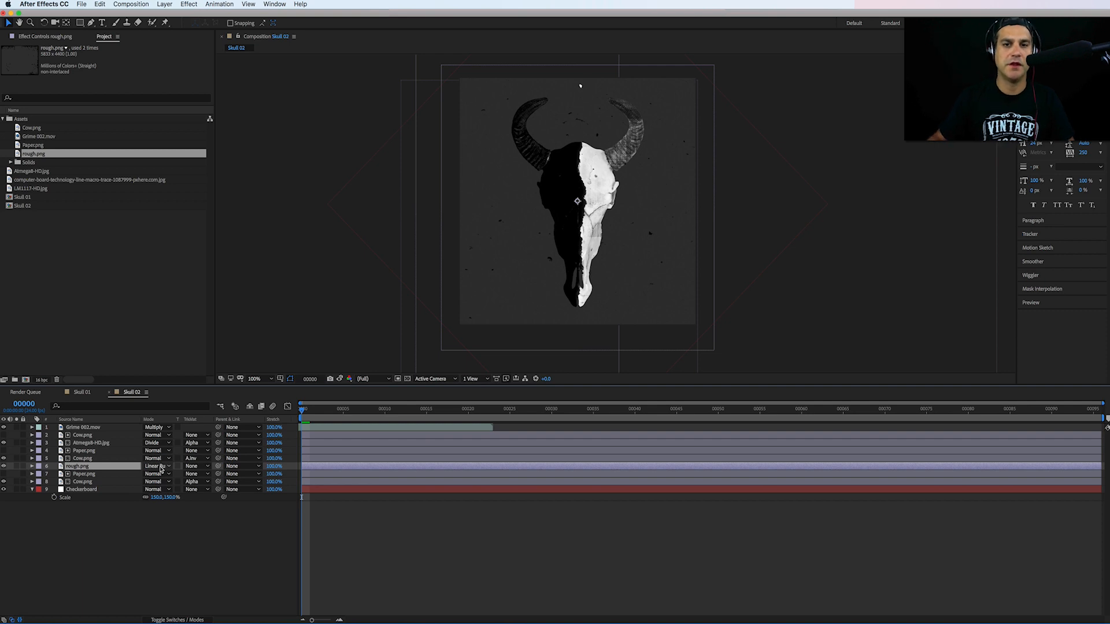
pyautogui.hotkey('shift', '-')
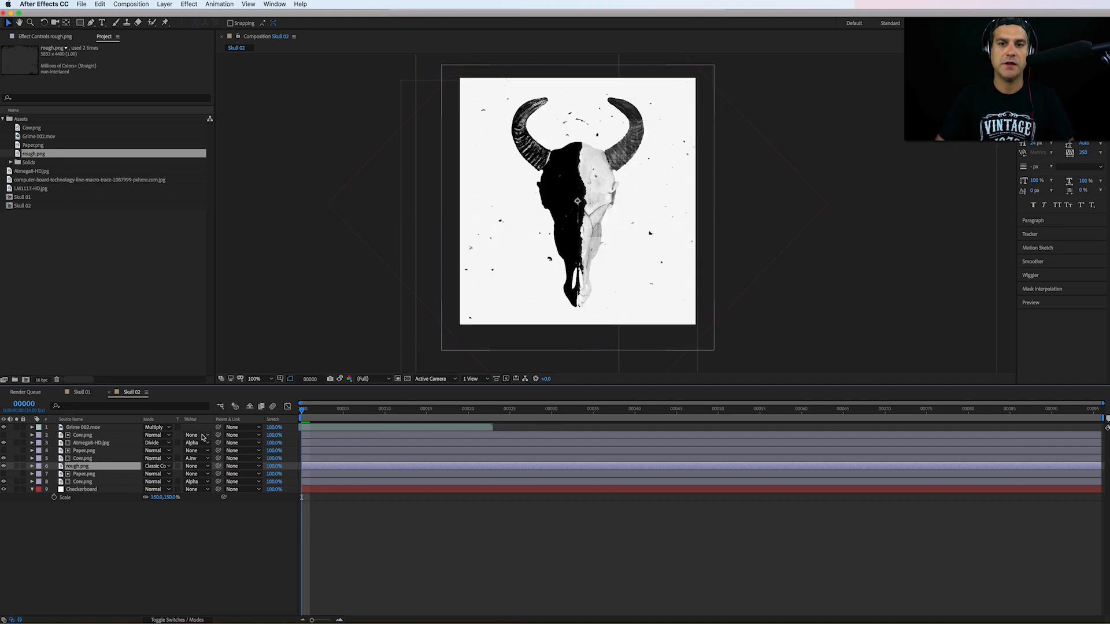
pyautogui.hotkey('shift', '-')
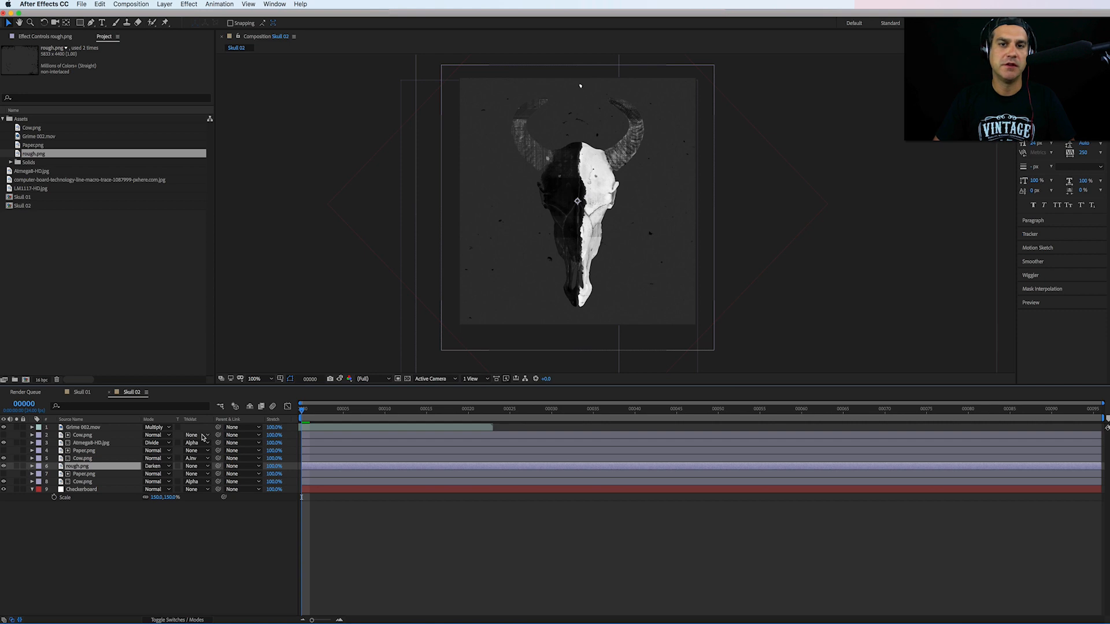
pyautogui.hotkey('shift', '-')
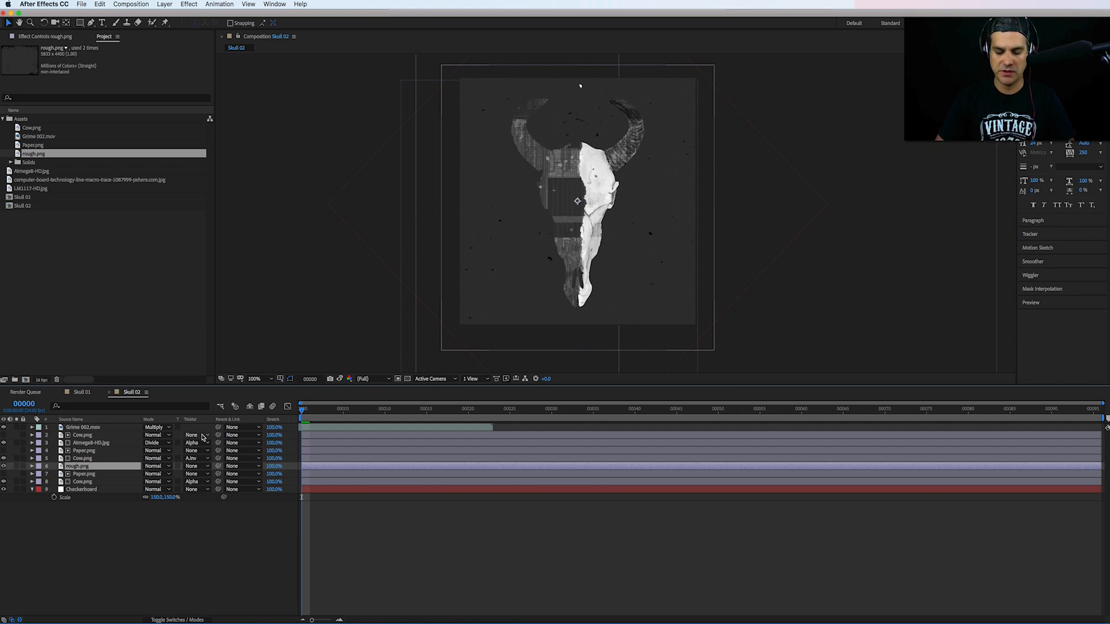
pyautogui.hotkey('shift', '-')
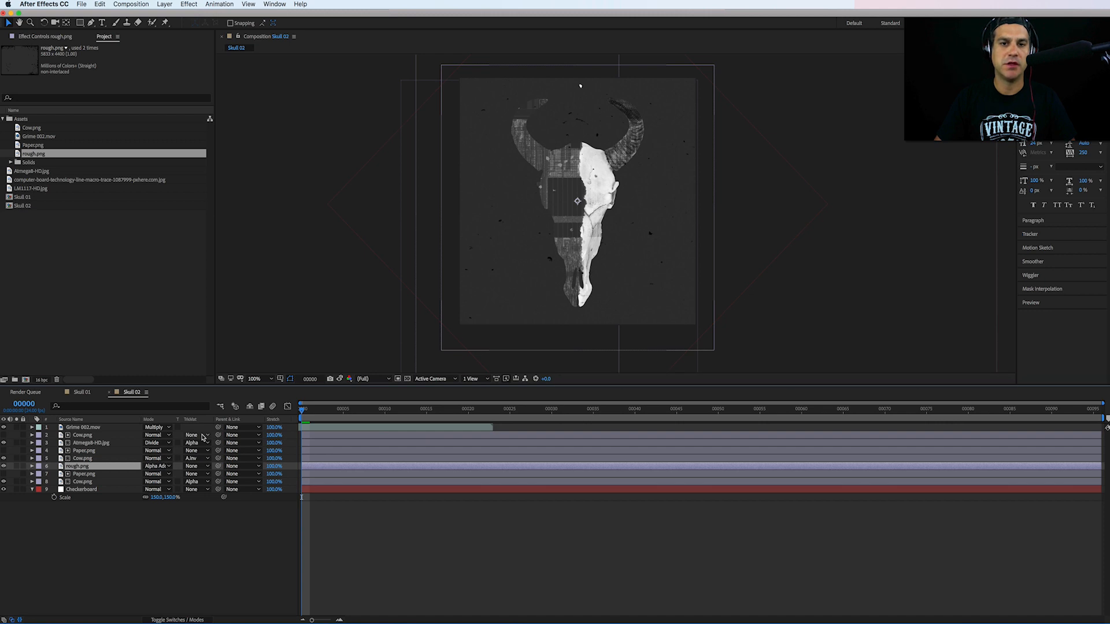
pyautogui.hotkey('shift', '-')
pyautogui.hotkey('shift', '-')
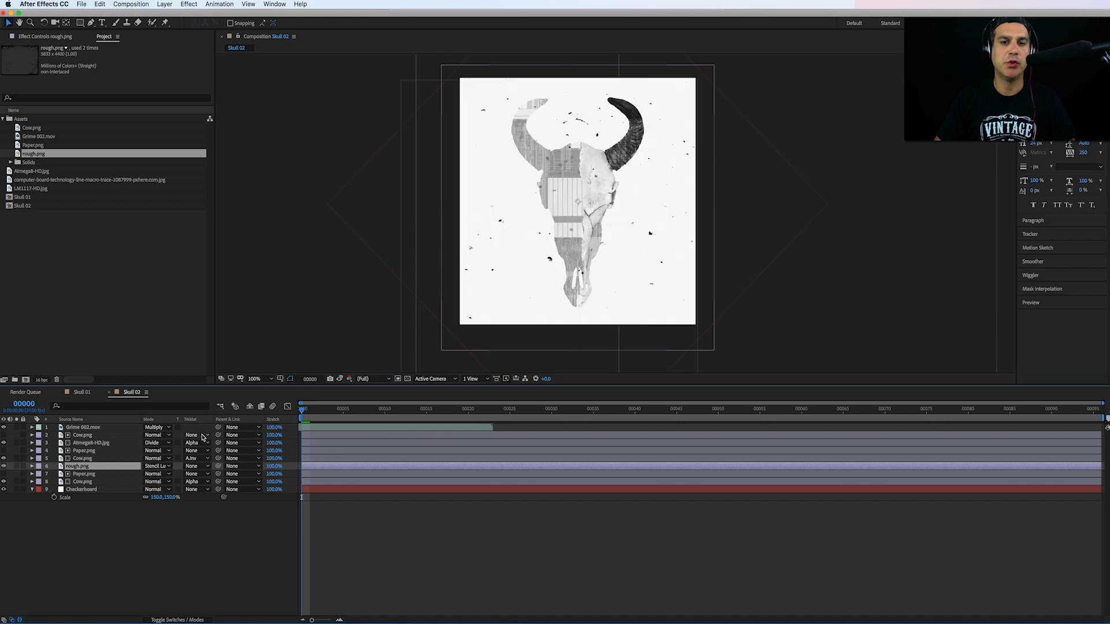
pyautogui.hotkey('shift', '-')
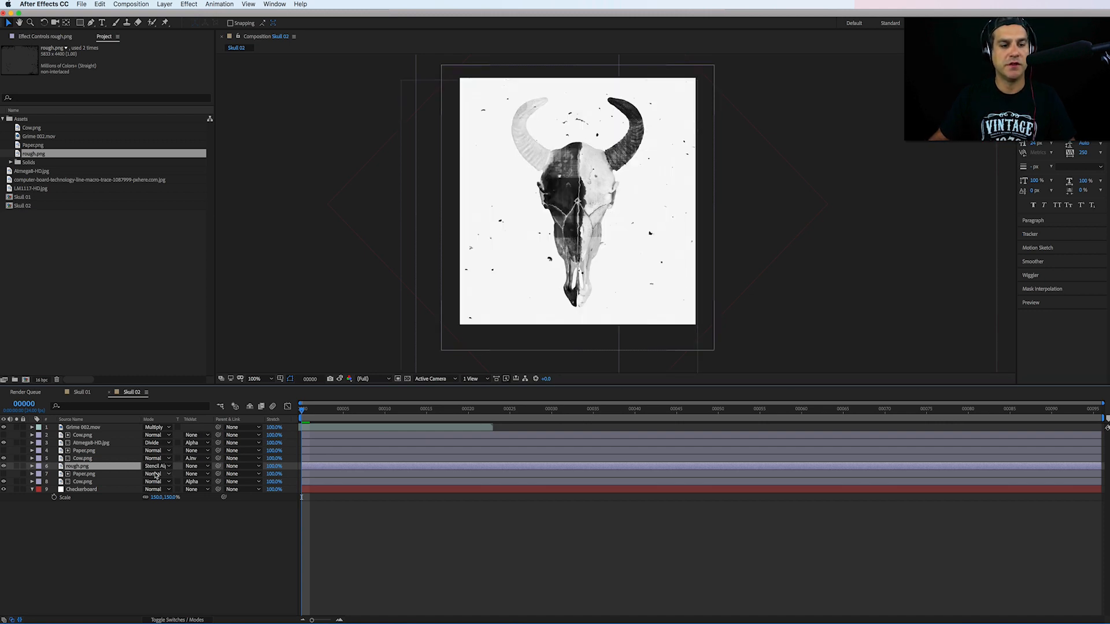
pyautogui.hotkey('shift', '-')
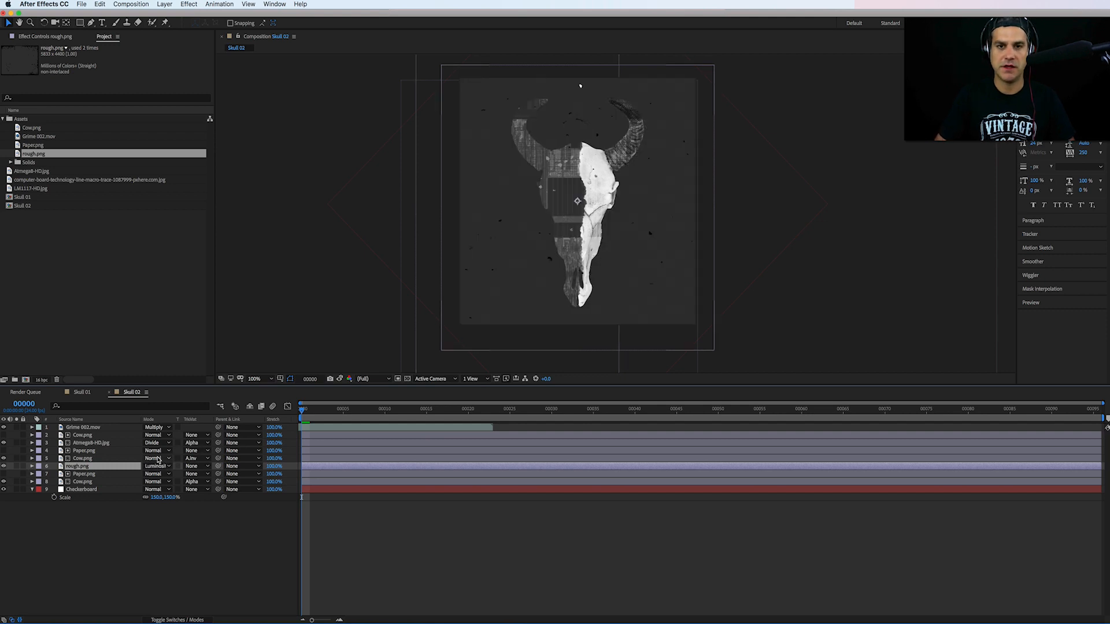
pyautogui.hotkey('shift', '-')
pyautogui.hotkey('shift', '-')
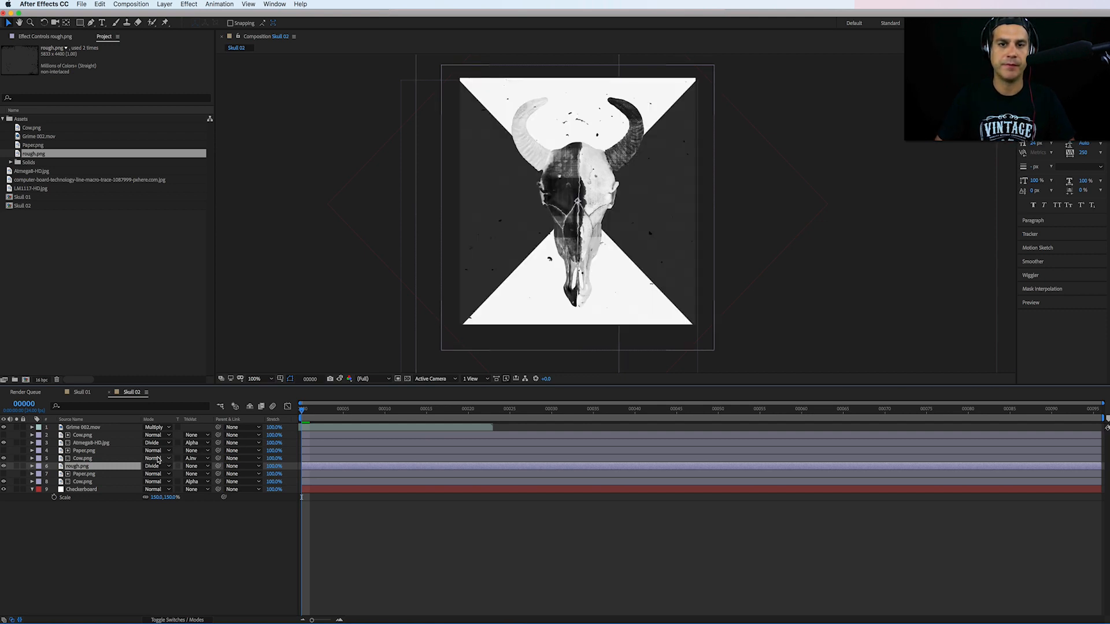
pyautogui.hotkey('shift', '-')
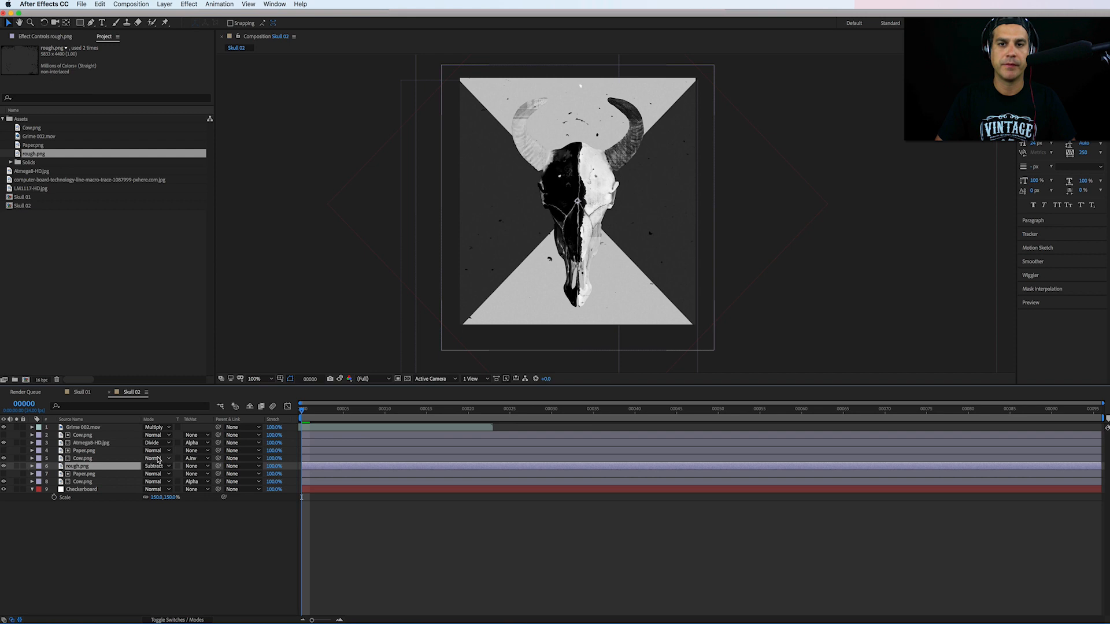
pyautogui.hotkey('shift', '-')
pyautogui.hotkey('shift', '-')
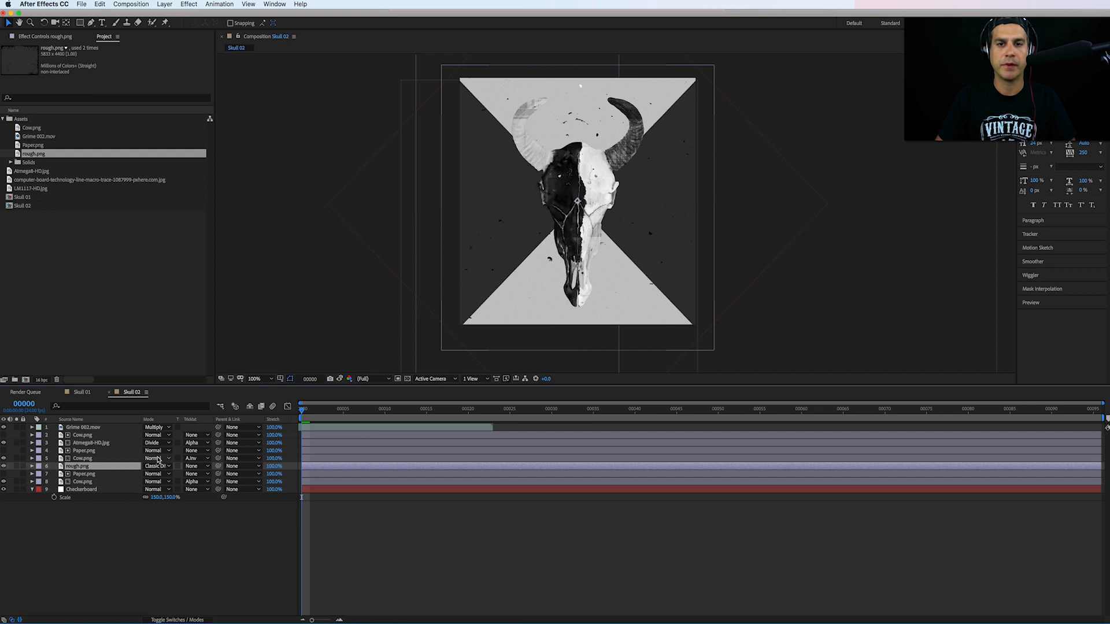
pyautogui.hotkey('shift', '-')
pyautogui.hotkey('shift', '-')
pyautogui.hotkey('shift', '=')
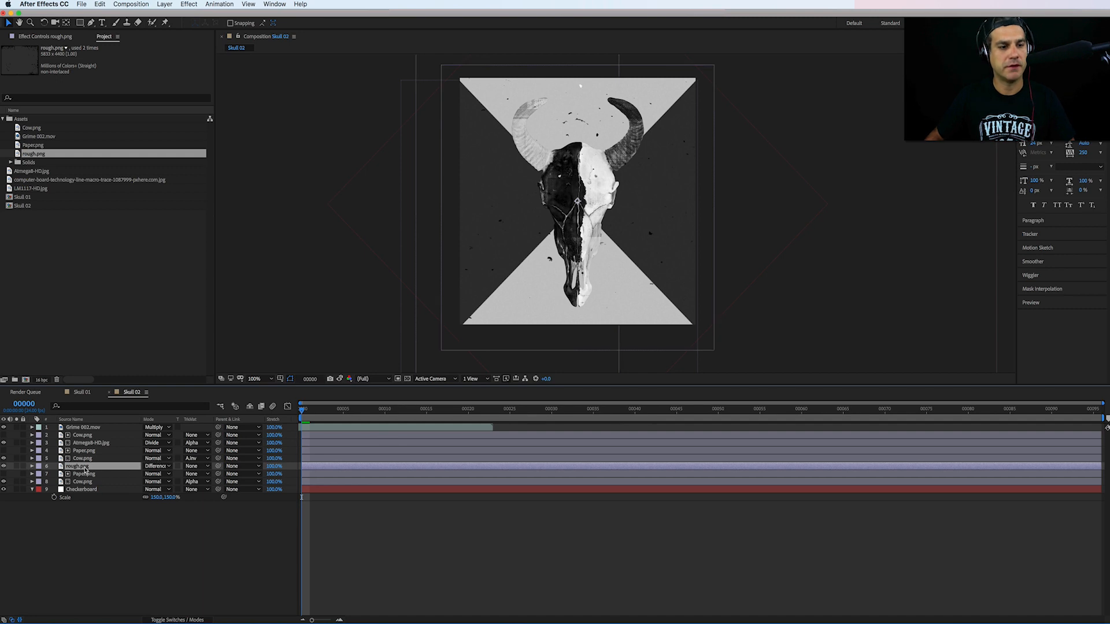
# Step: Move rough.png directly beneath Grime 002.mov in the layer stack and toggle its visibility to compare the texture's effect
pyautogui.moveTo(86, 467); pyautogui.dragTo(85, 433)
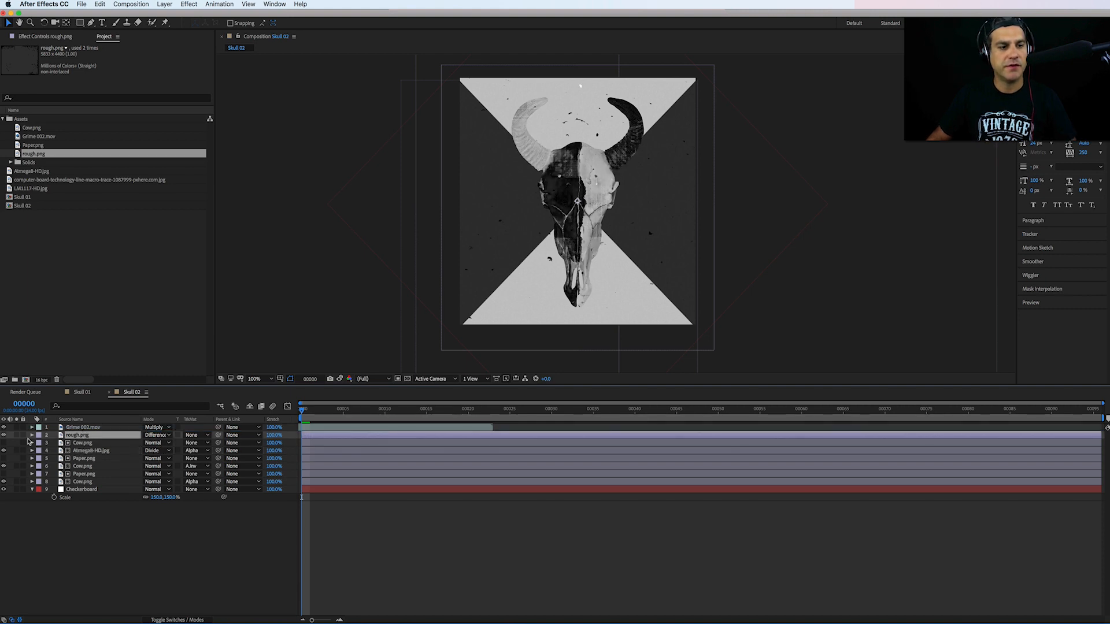
pyautogui.click(3, 435)
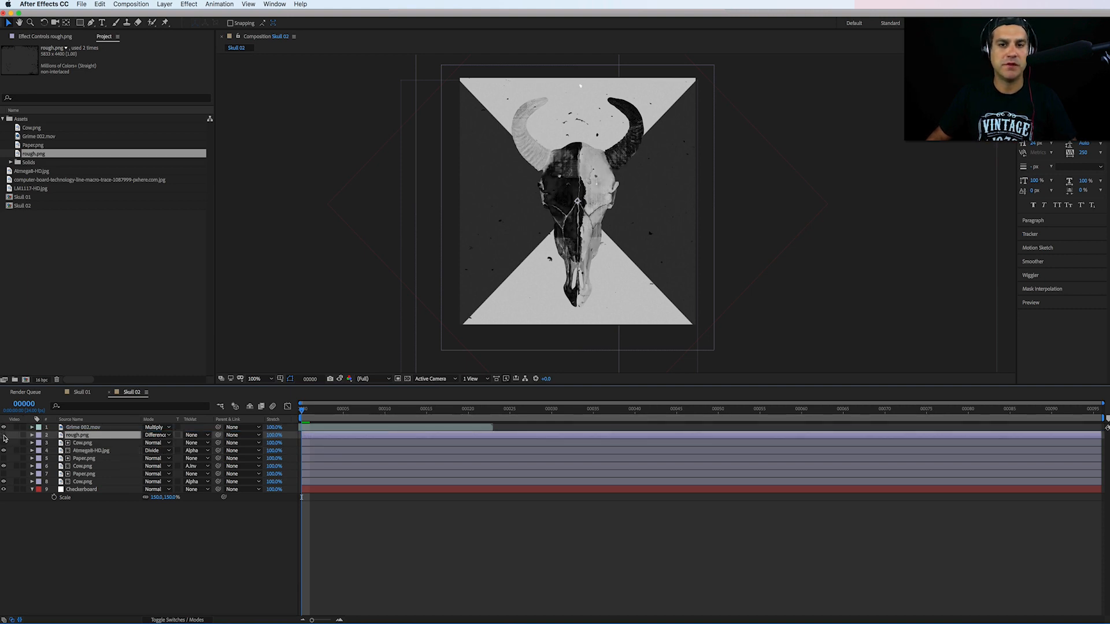
pyautogui.click(3, 436)
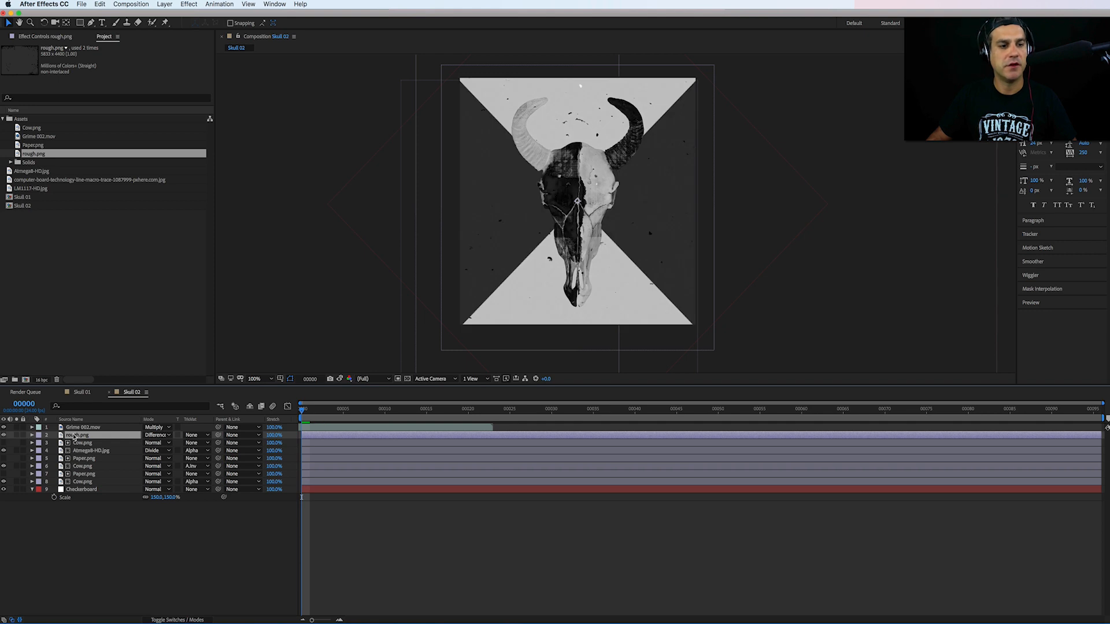
pyautogui.moveTo(74, 437)
pyautogui.mouseDown()
pyautogui.moveTo(75, 425)
pyautogui.moveTo(78, 441)
pyautogui.mouseUp()
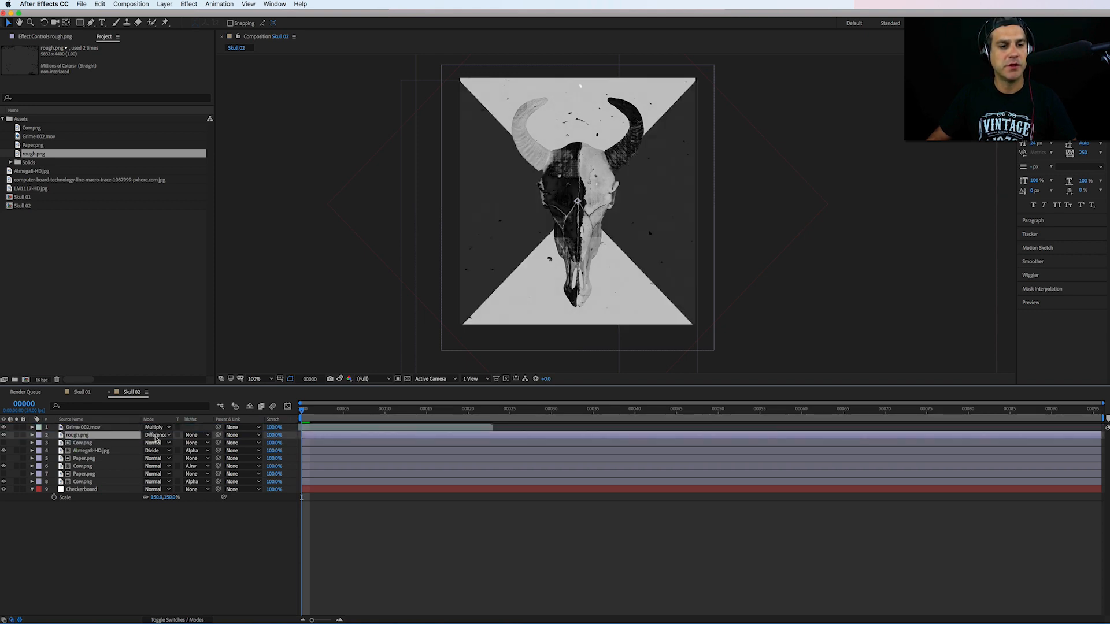
# Step: Set the rough.png layer's blending mode to Overlay after trying Multiply
pyautogui.click(156, 438)
pyautogui.press('Escape')
pyautogui.click(161, 437)
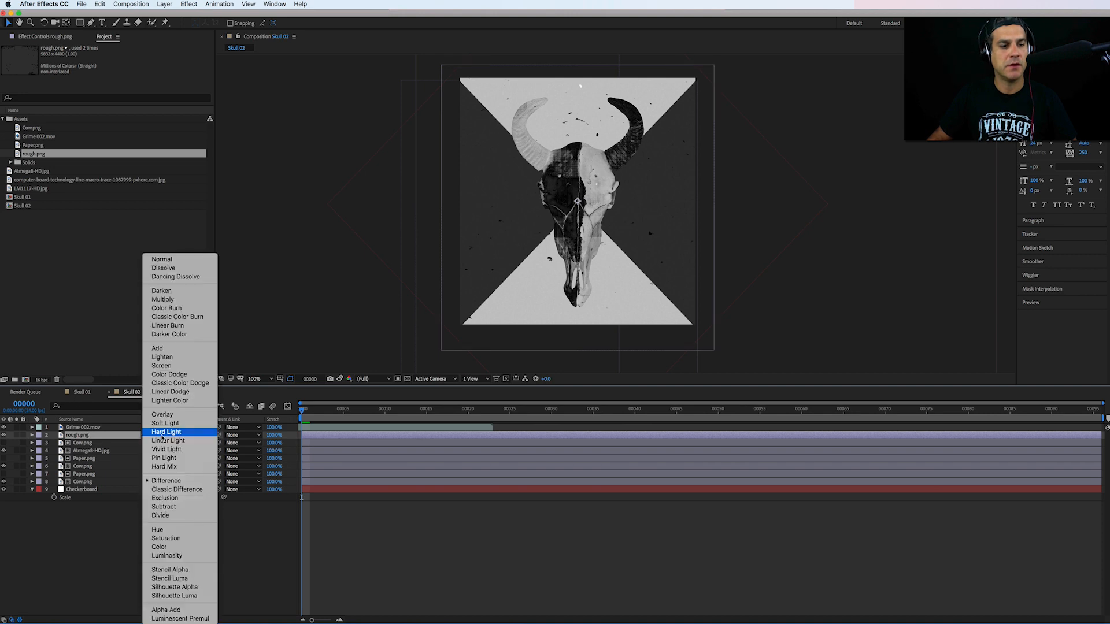
pyautogui.click(176, 300)
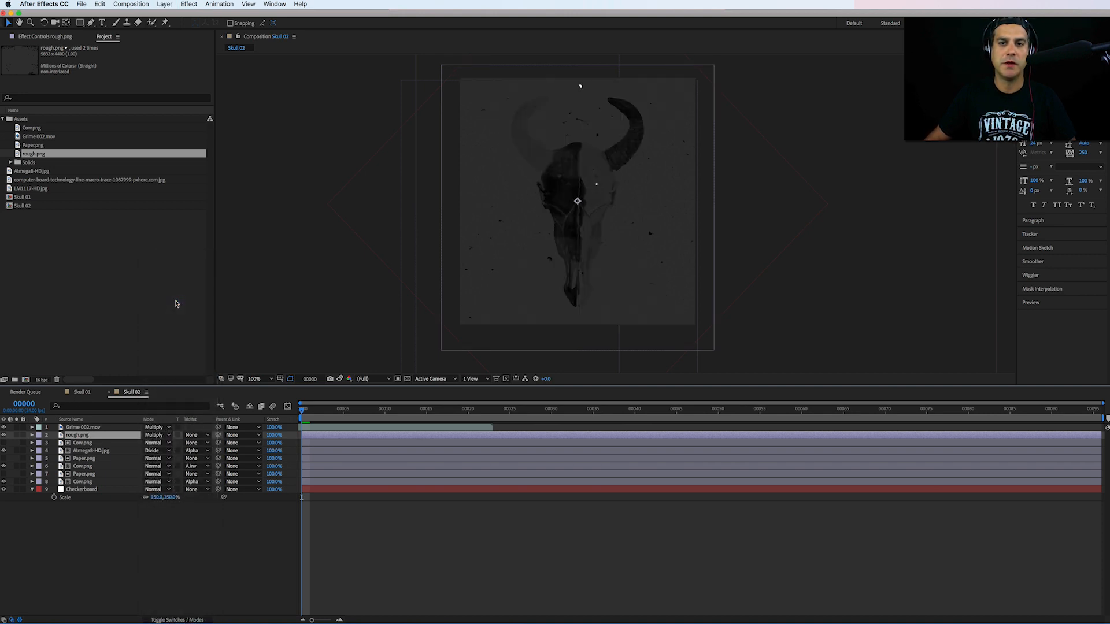
pyautogui.click(167, 435)
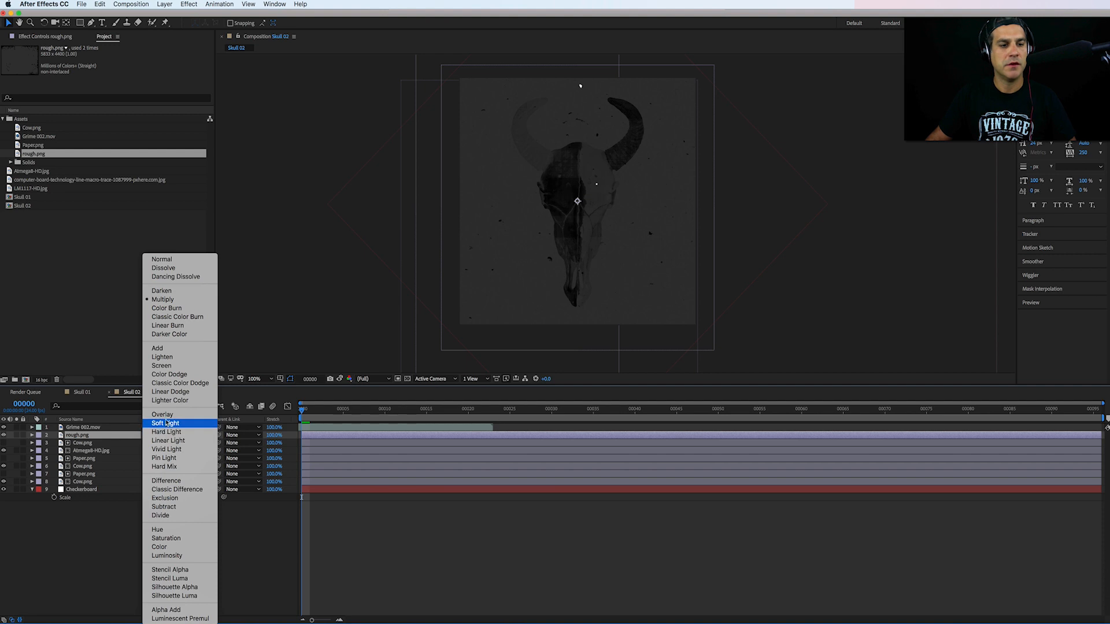
pyautogui.click(167, 415)
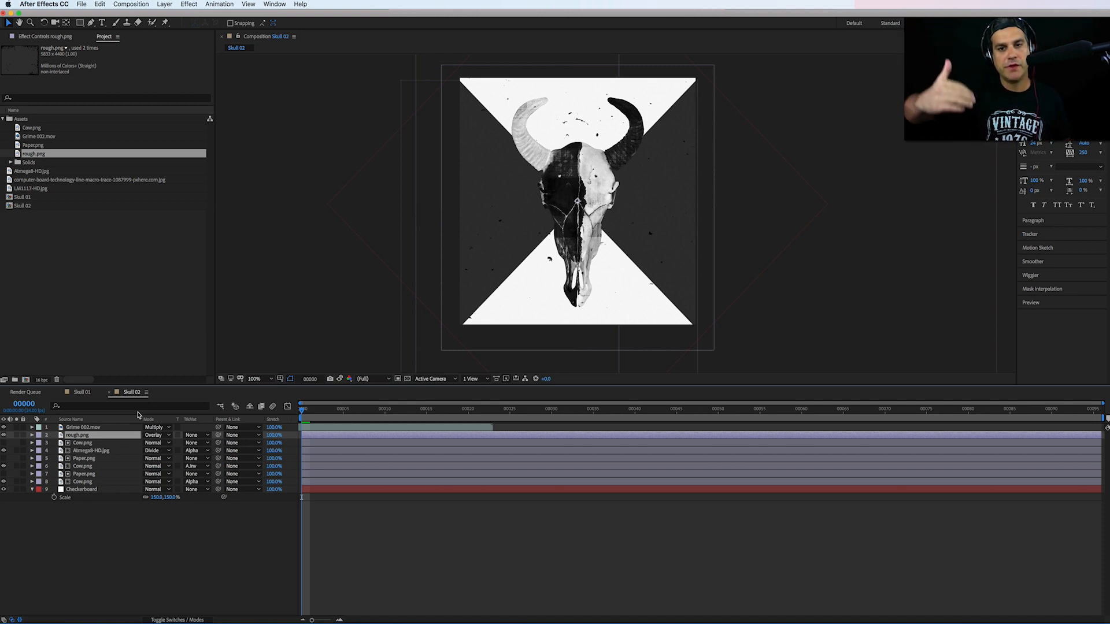
pyautogui.click(165, 437)
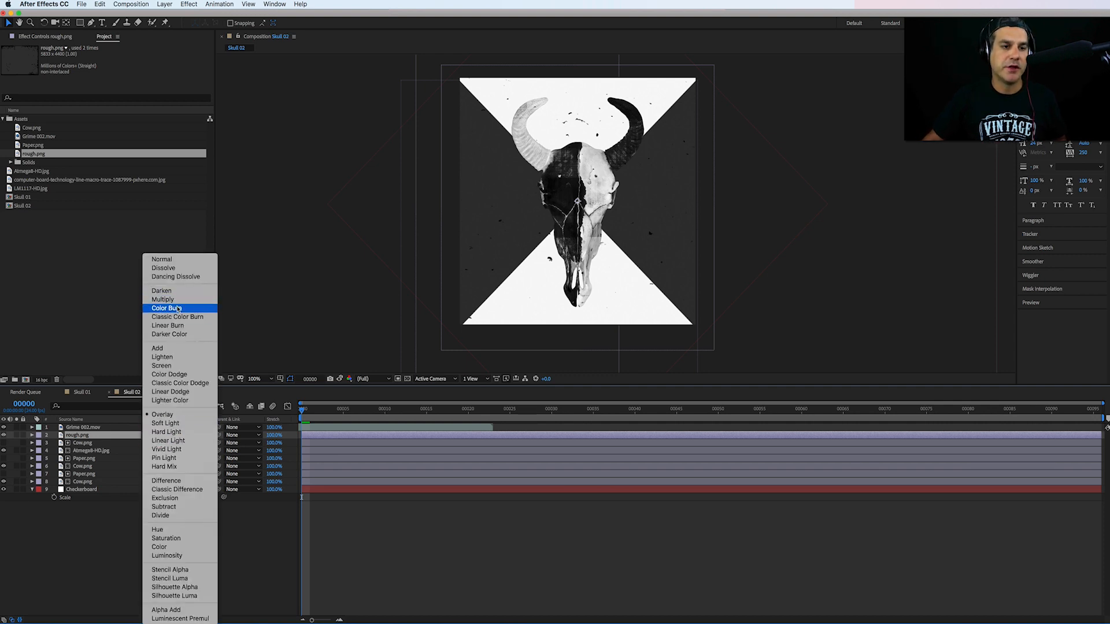
pyautogui.click(105, 458)
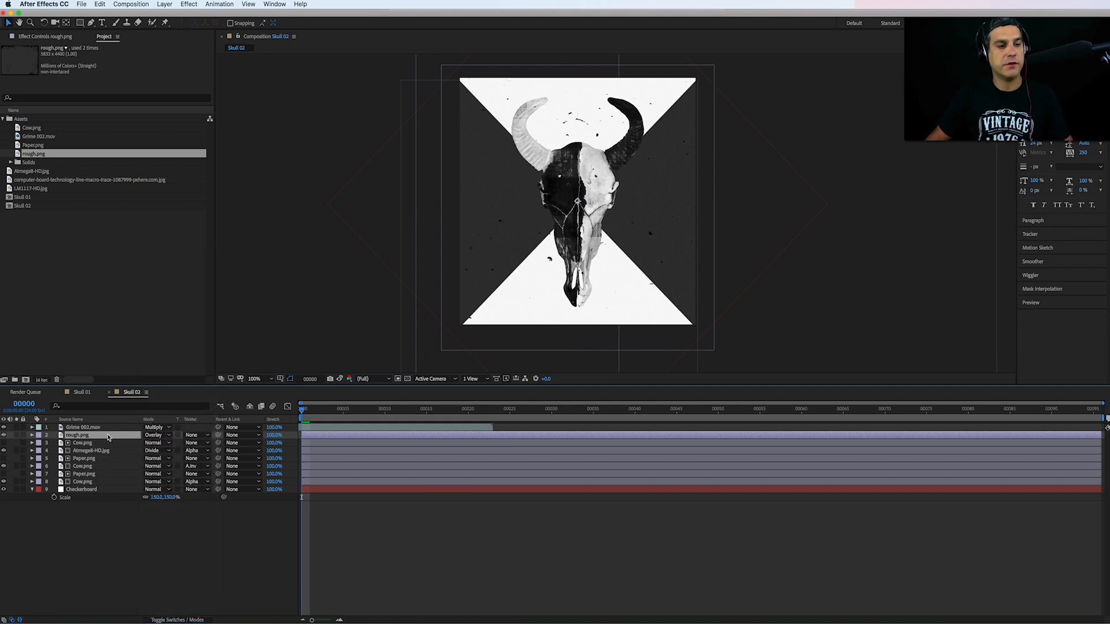
# Step: Create a new black solid layer measuring 1080 × 1080 px
pyautogui.click(165, 4)
pyautogui.moveTo(169, 16)
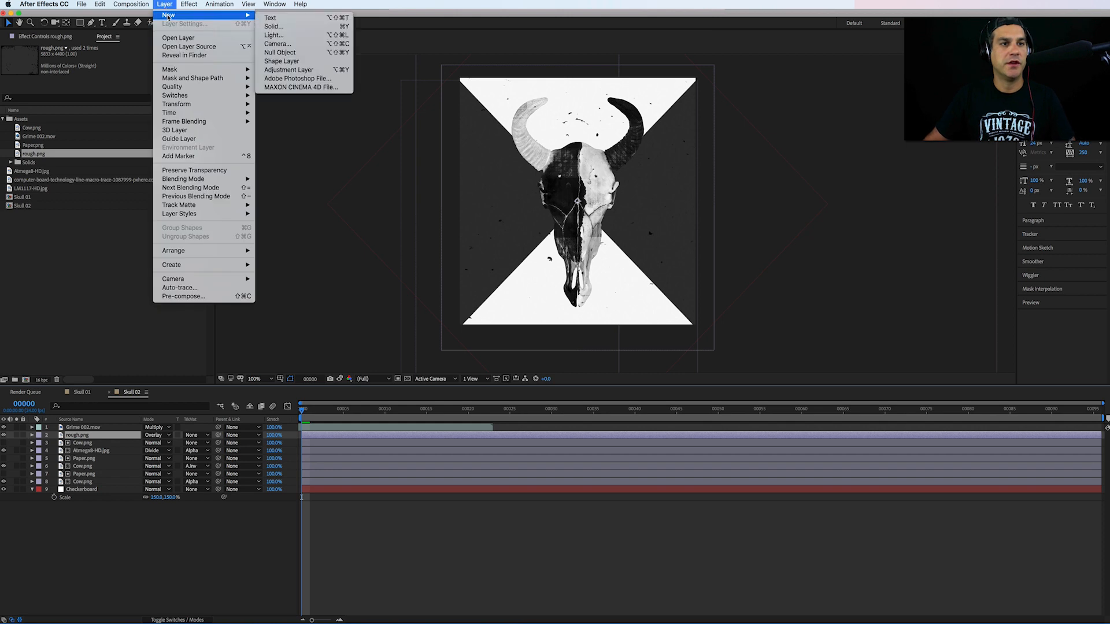
pyautogui.click(292, 29)
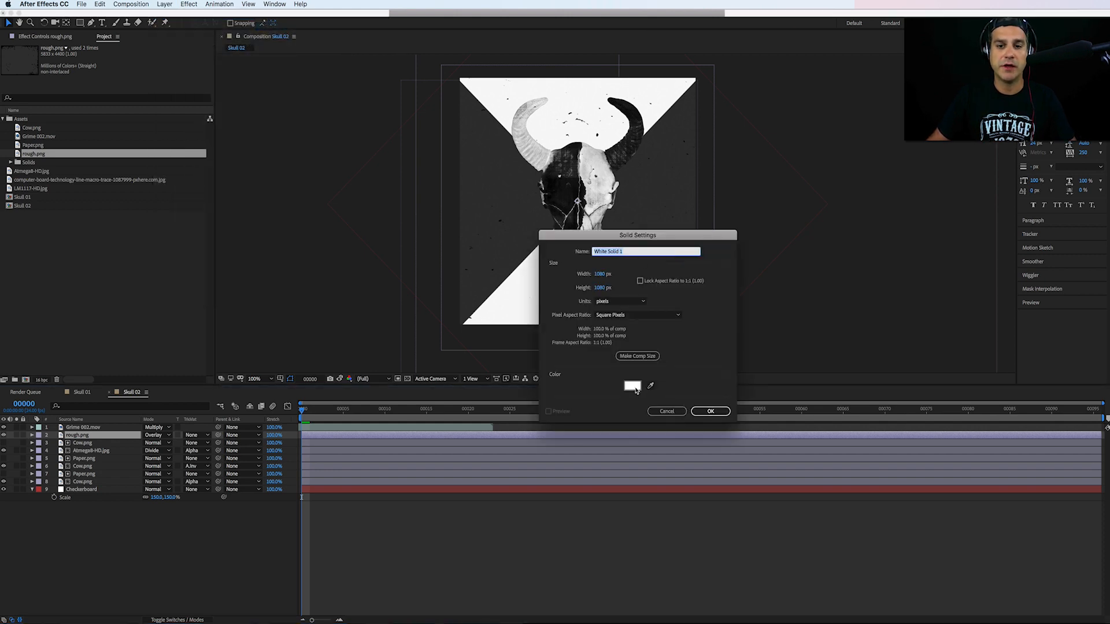
pyautogui.click(632, 385)
pyautogui.moveTo(692, 400); pyautogui.dragTo(643, 490)
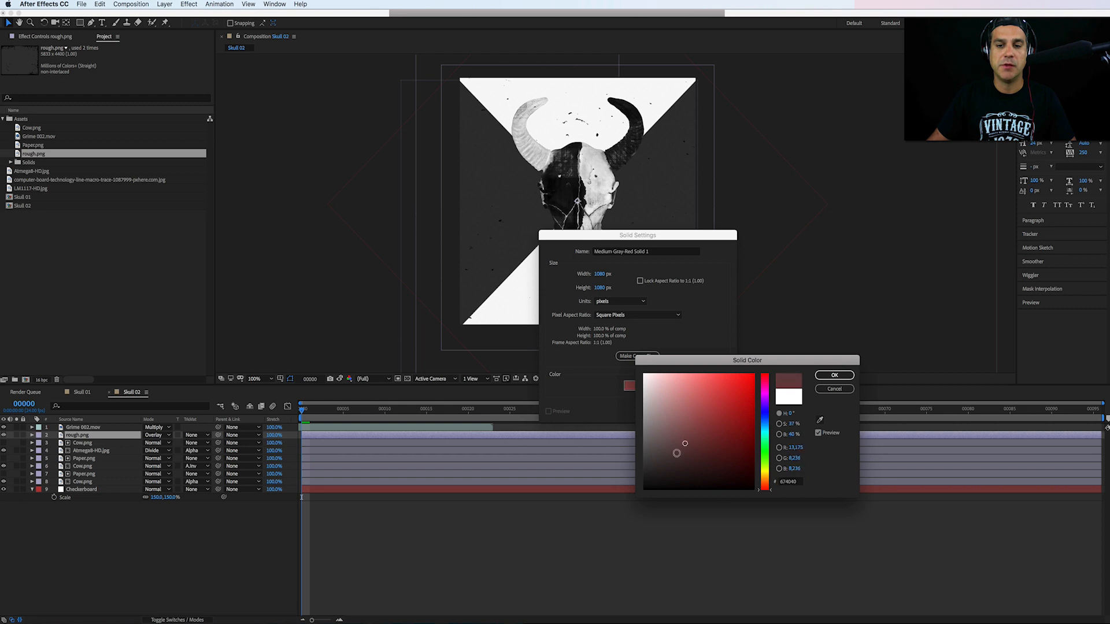
pyautogui.click(835, 375)
pyautogui.click(713, 414)
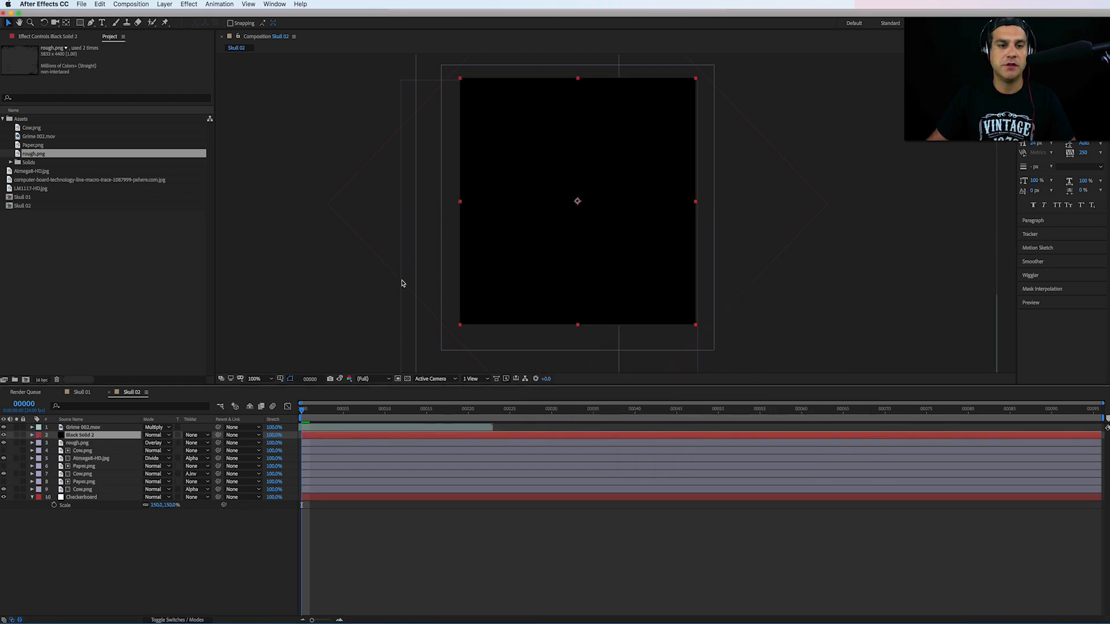
# Step: Move the black solid below the Checkerboard layer and toggle its visibility to compare the background with and without it
pyautogui.moveTo(74, 437); pyautogui.dragTo(88, 530)
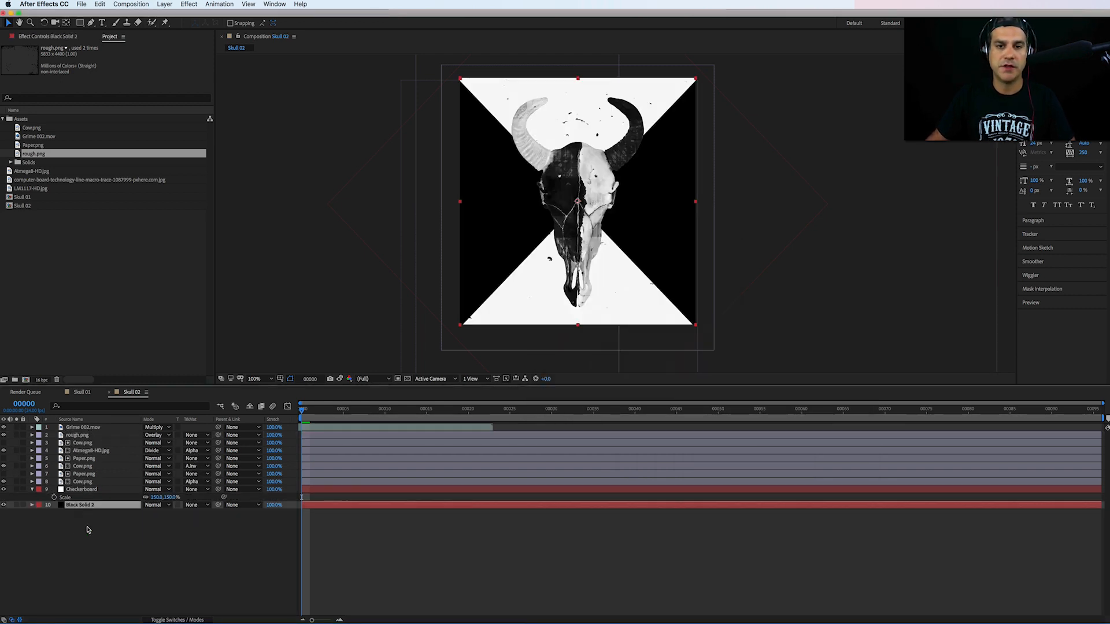
pyautogui.click(3, 506)
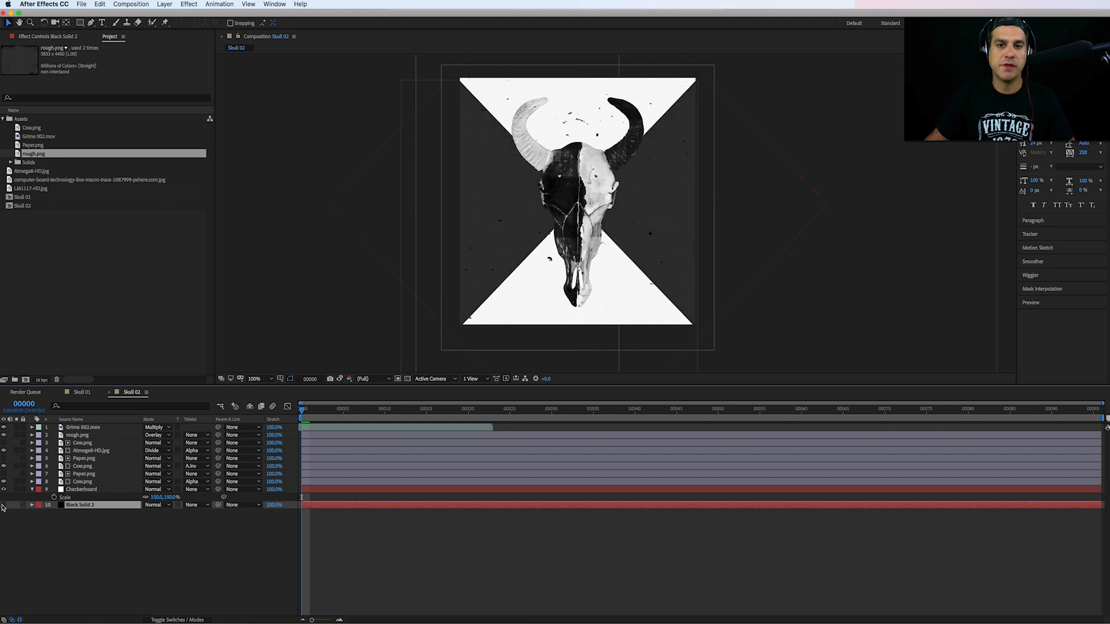
pyautogui.click(409, 379)
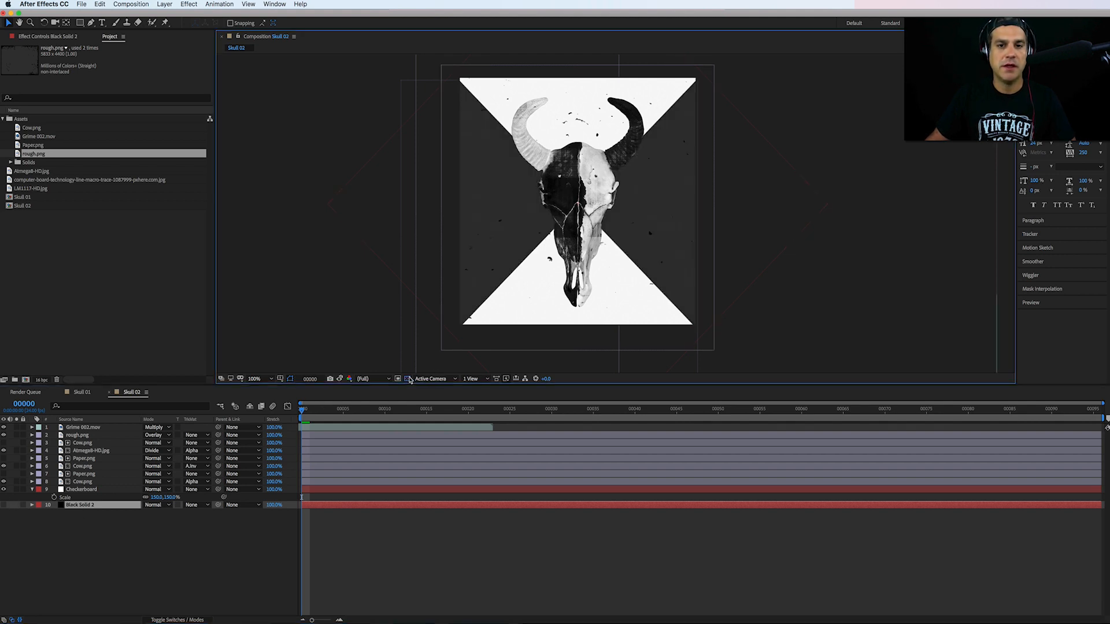
pyautogui.click(3, 505)
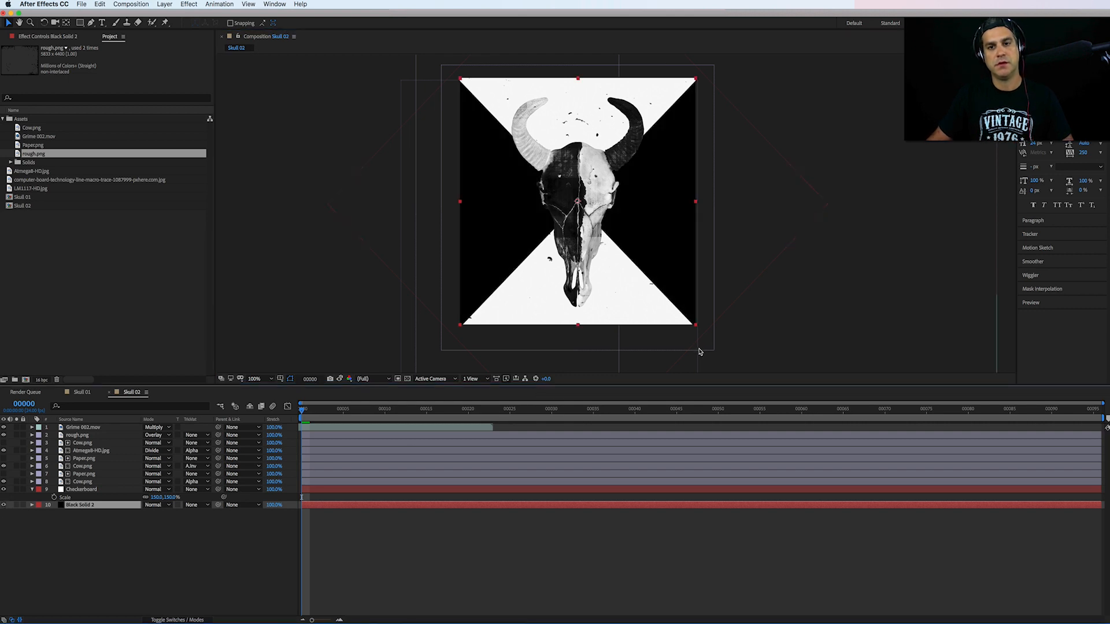
# Step: Try shifting the anchor point of the Checkerboard effect, and undo the change
pyautogui.click(81, 489)
pyautogui.moveTo(119, 86); pyautogui.dragTo(271, 72)
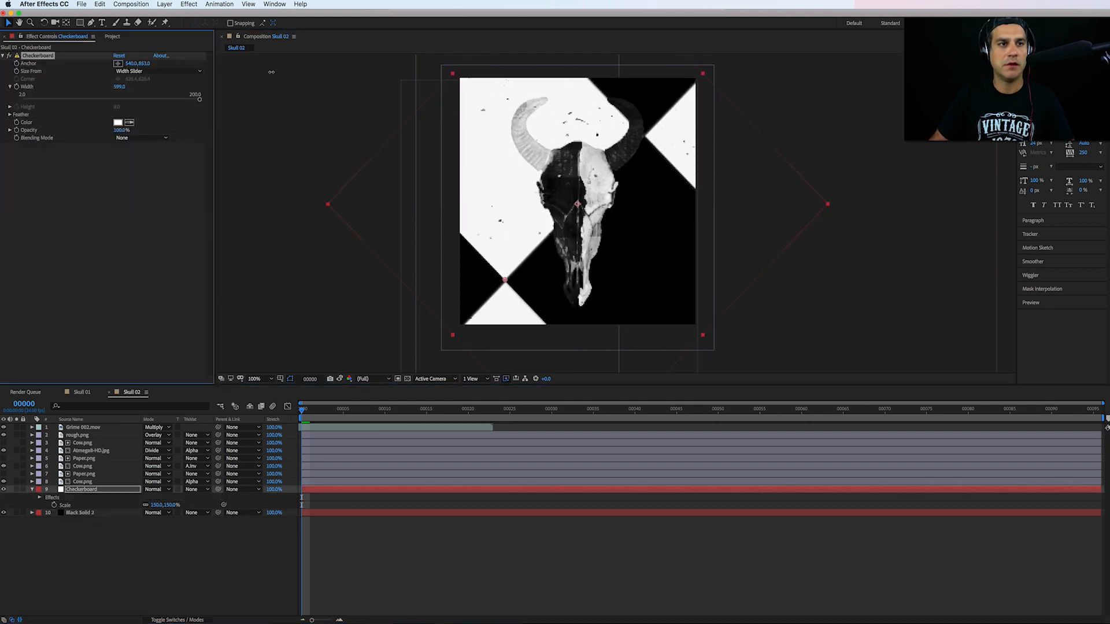
pyautogui.press('super+z')
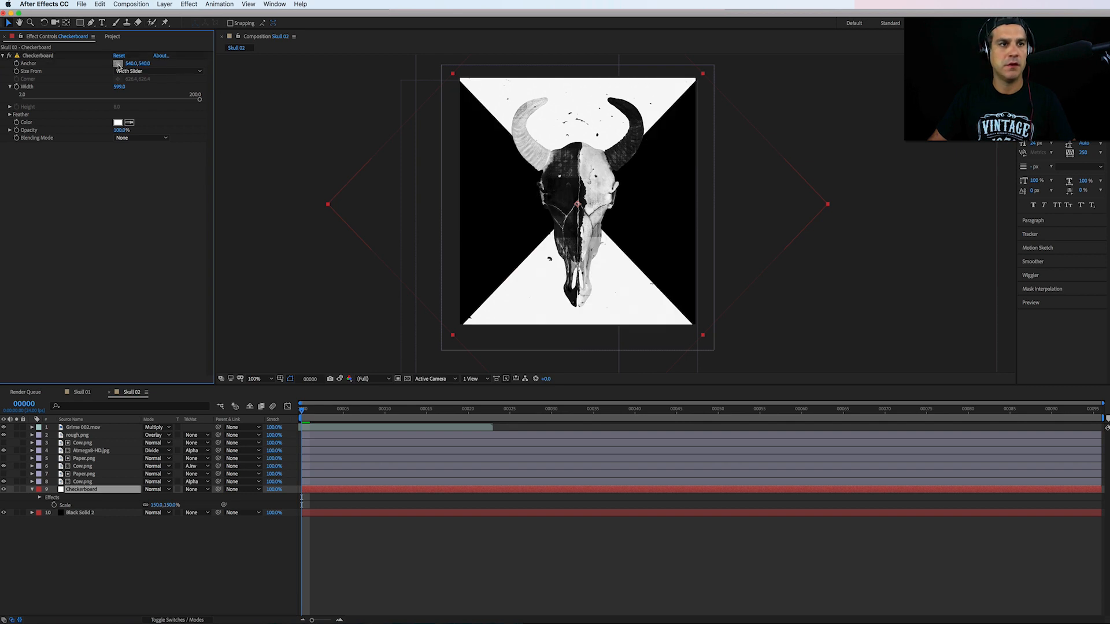
# Step: Reposition the Checkerboard effect's anchor point just outside the composition's upper-left corner so white triangles flank the skull
pyautogui.click(119, 65)
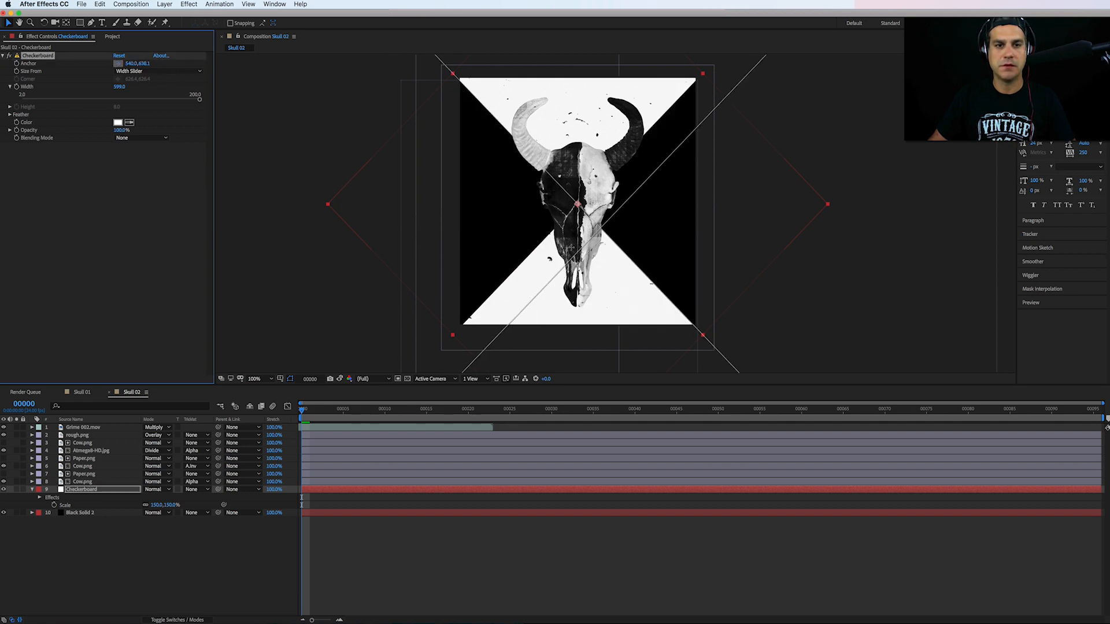
pyautogui.click(399, 233)
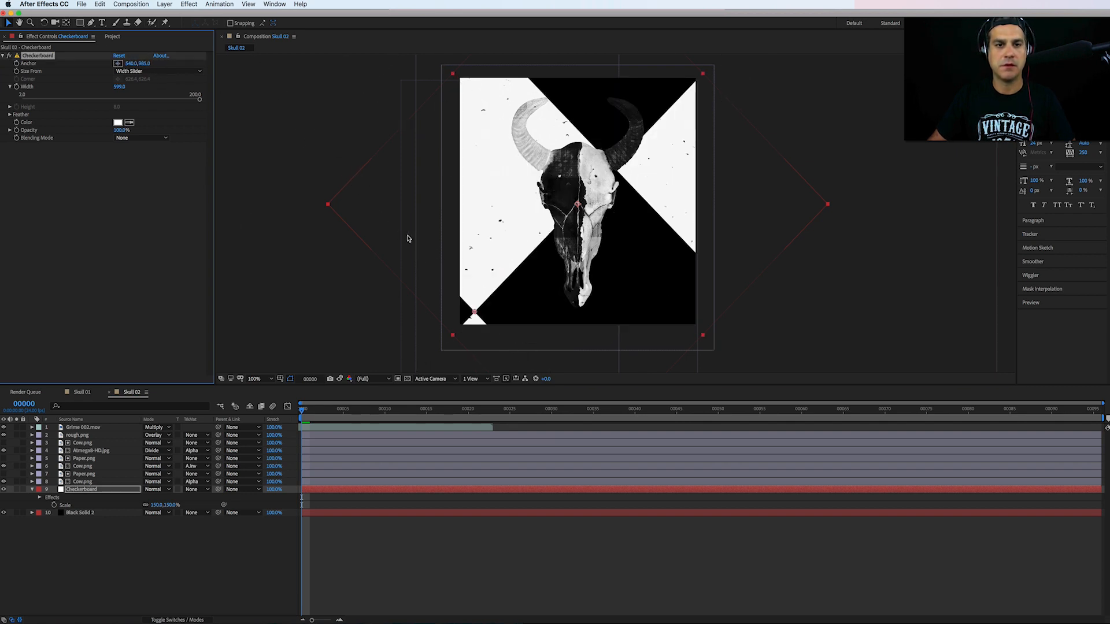
pyautogui.click(118, 64)
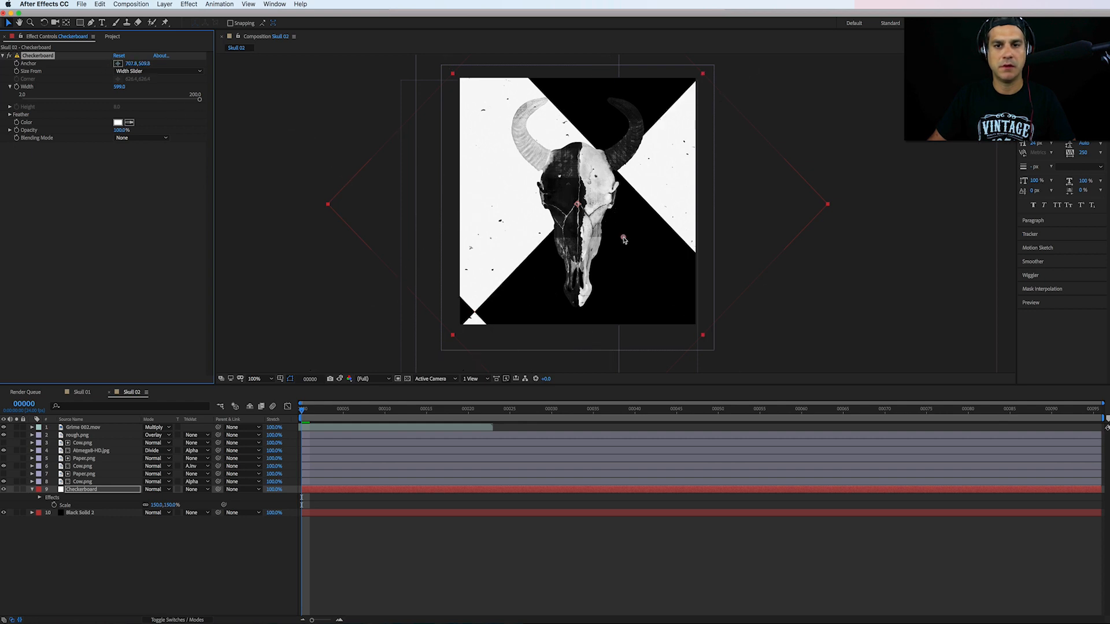
pyautogui.click(605, 250)
pyautogui.moveTo(579, 281)
pyautogui.mouseDown()
pyautogui.moveTo(577, 340)
pyautogui.moveTo(578, 331)
pyautogui.mouseUp()
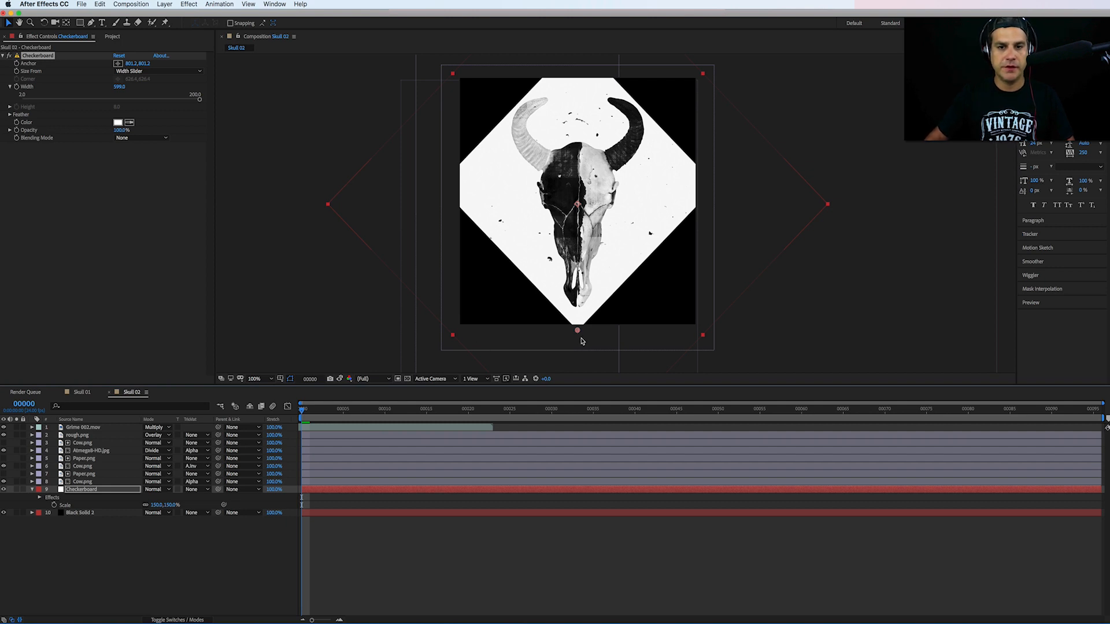
pyautogui.moveTo(578, 330)
pyautogui.mouseDown()
pyautogui.moveTo(582, 525)
pyautogui.moveTo(582, 511)
pyautogui.moveTo(371, 484)
pyautogui.moveTo(322, 484)
pyautogui.moveTo(302, 509)
pyautogui.mouseUp()
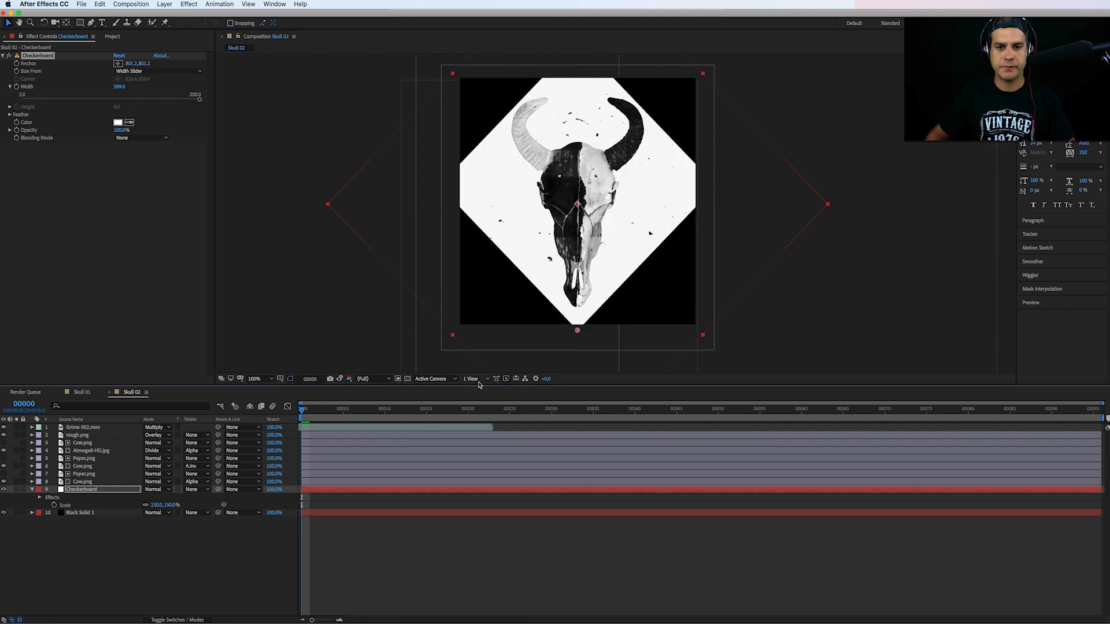
pyautogui.moveTo(577, 333); pyautogui.dragTo(441, 78)
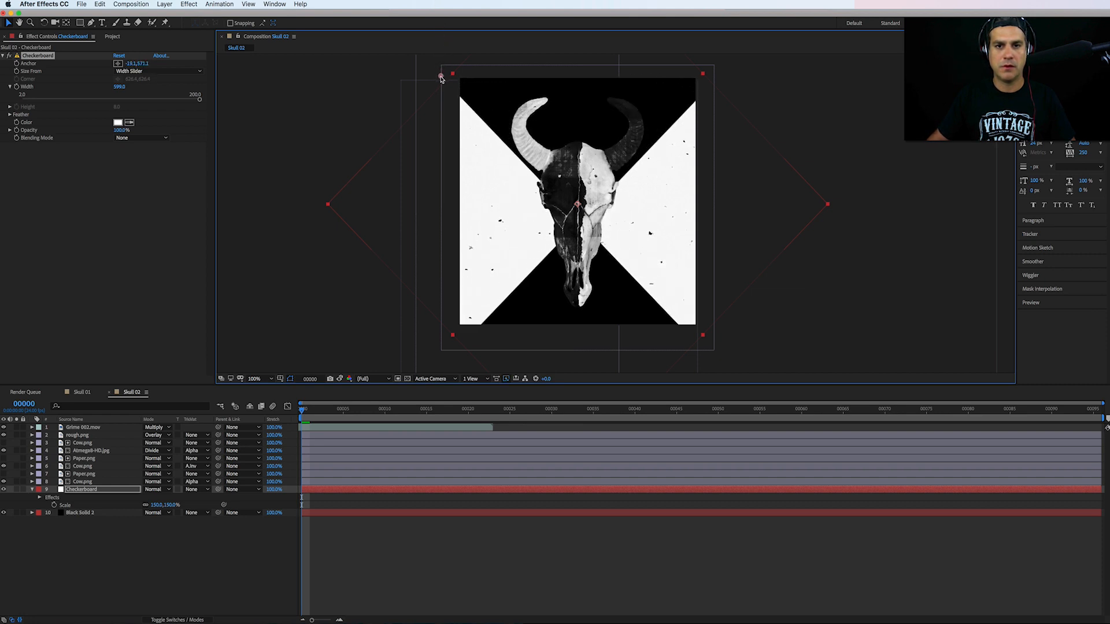
# Step: Rotate the Grime 002.mov layer 90° and scale it to 70%
pyautogui.click(398, 430)
pyautogui.moveTo(399, 431); pyautogui.dragTo(405, 433)
pyautogui.press('s')
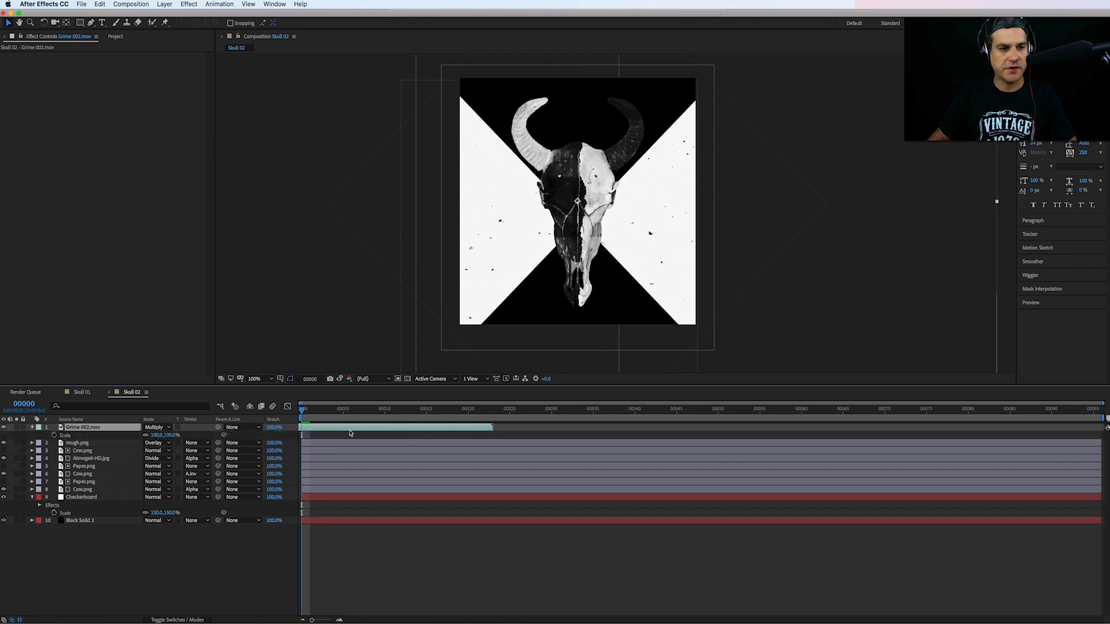
pyautogui.moveTo(170, 436); pyautogui.dragTo(157, 443)
pyautogui.press('r')
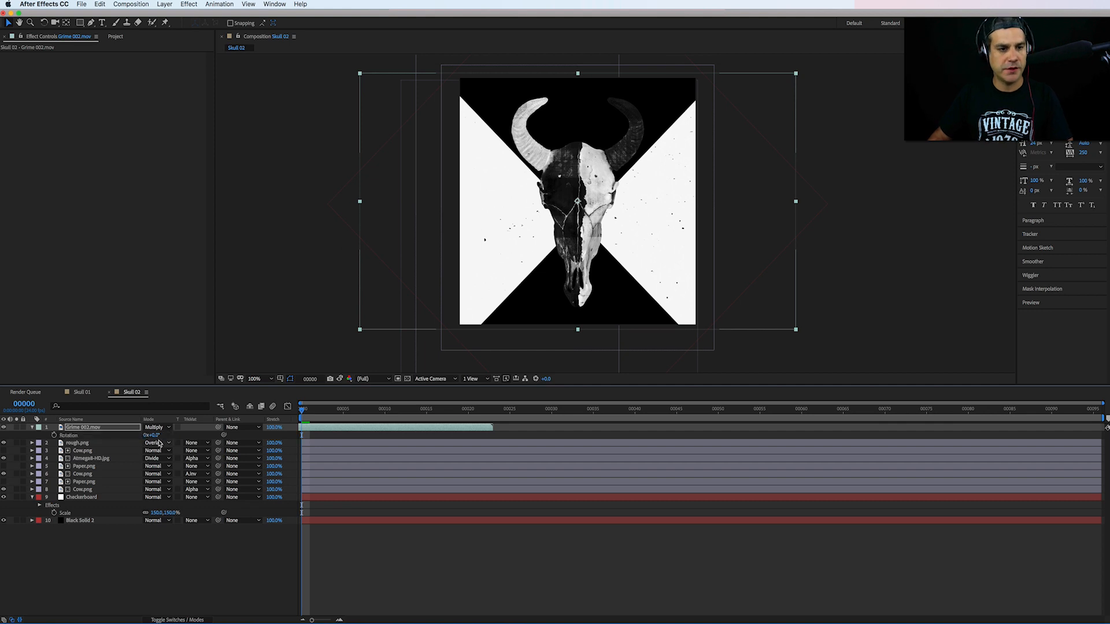
pyautogui.click(155, 435)
pyautogui.press('Return')
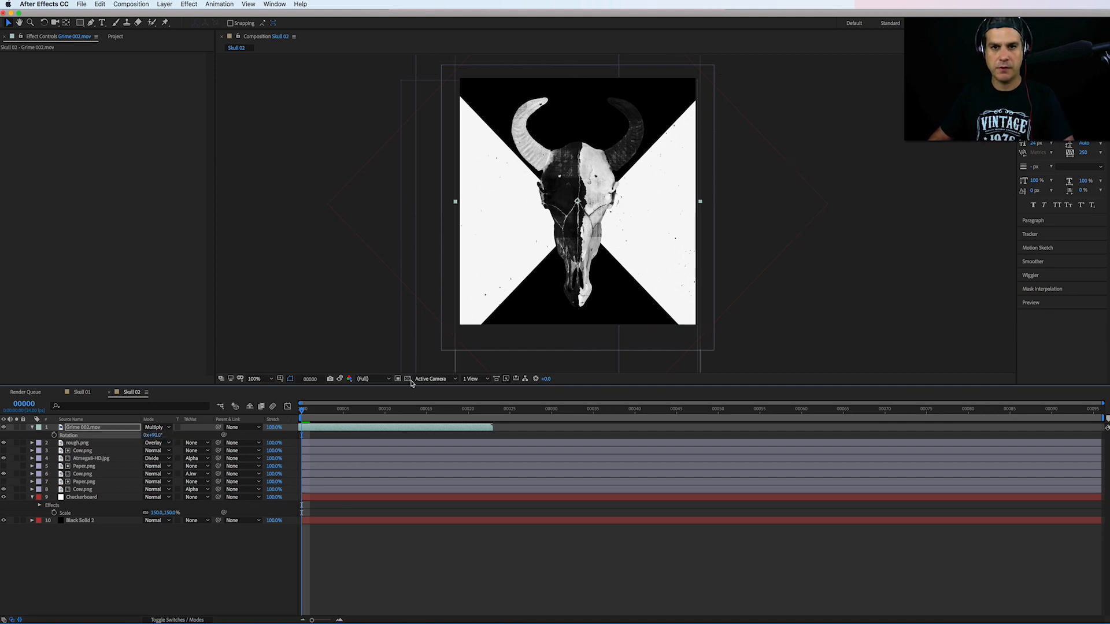
pyautogui.press('s')
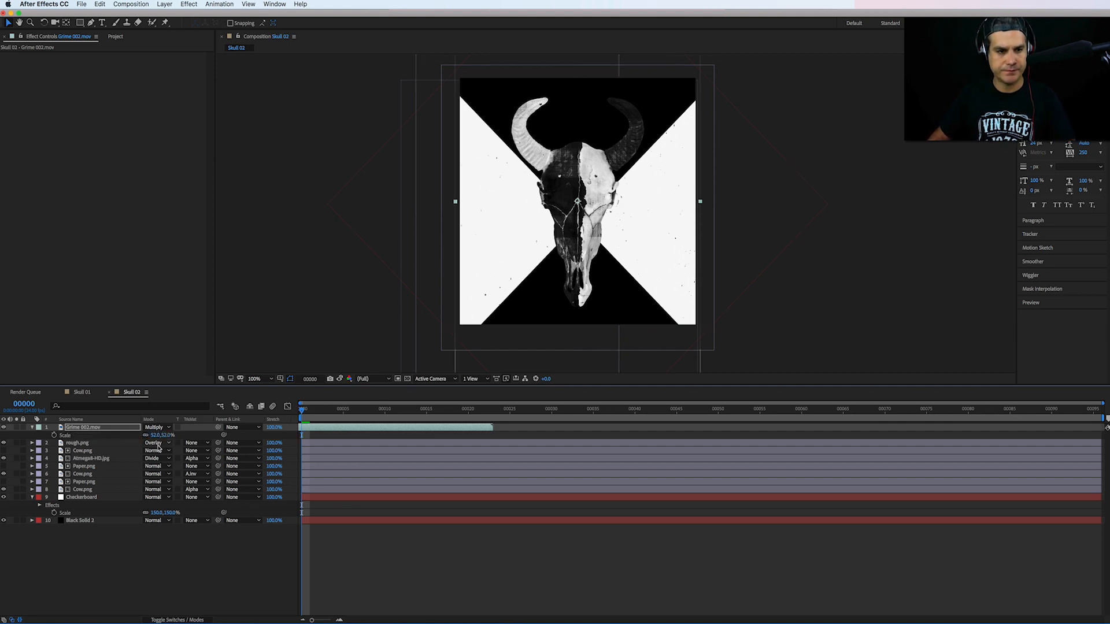
pyautogui.moveTo(164, 435); pyautogui.dragTo(174, 436)
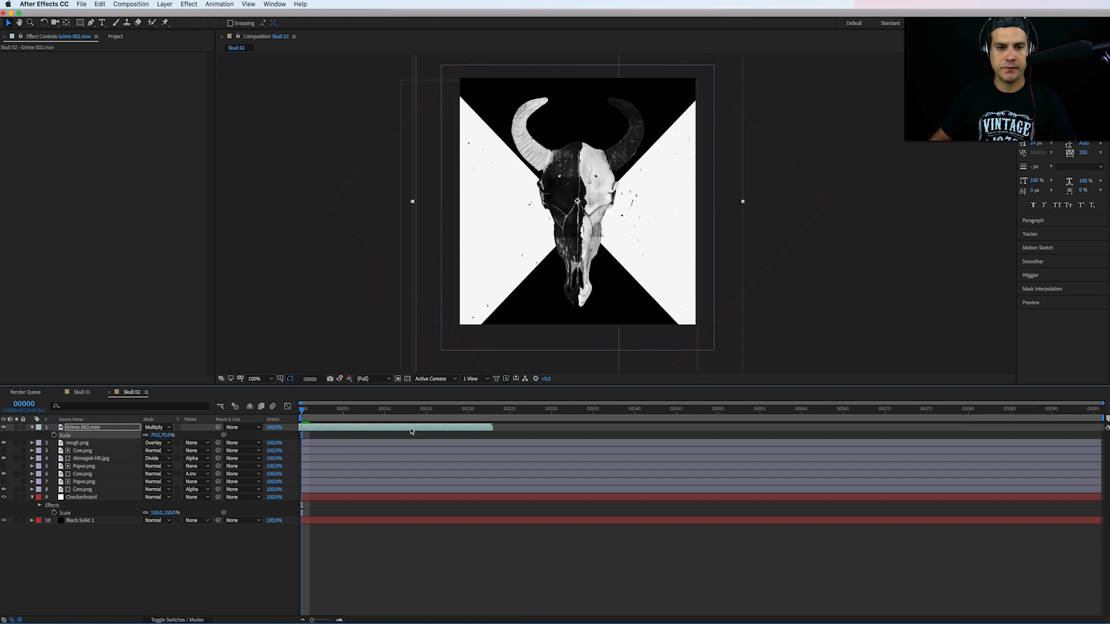
# Step: Slide the Grime 002.mov layer in time so that its end sits at about frame 39
pyautogui.moveTo(412, 431); pyautogui.dragTo(541, 429)
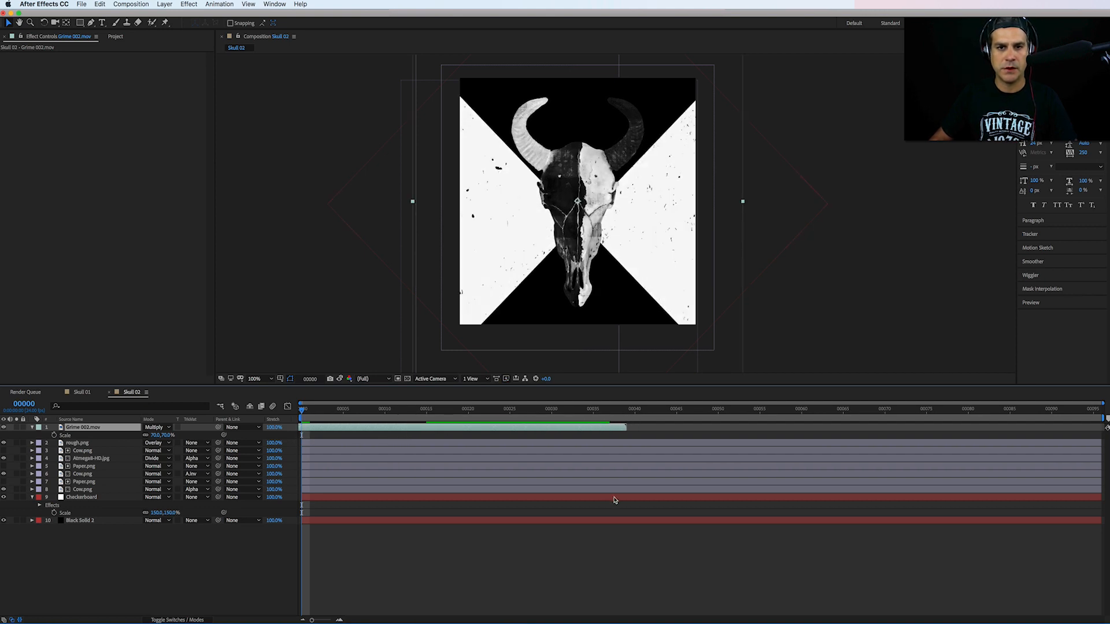
pyautogui.click(624, 559)
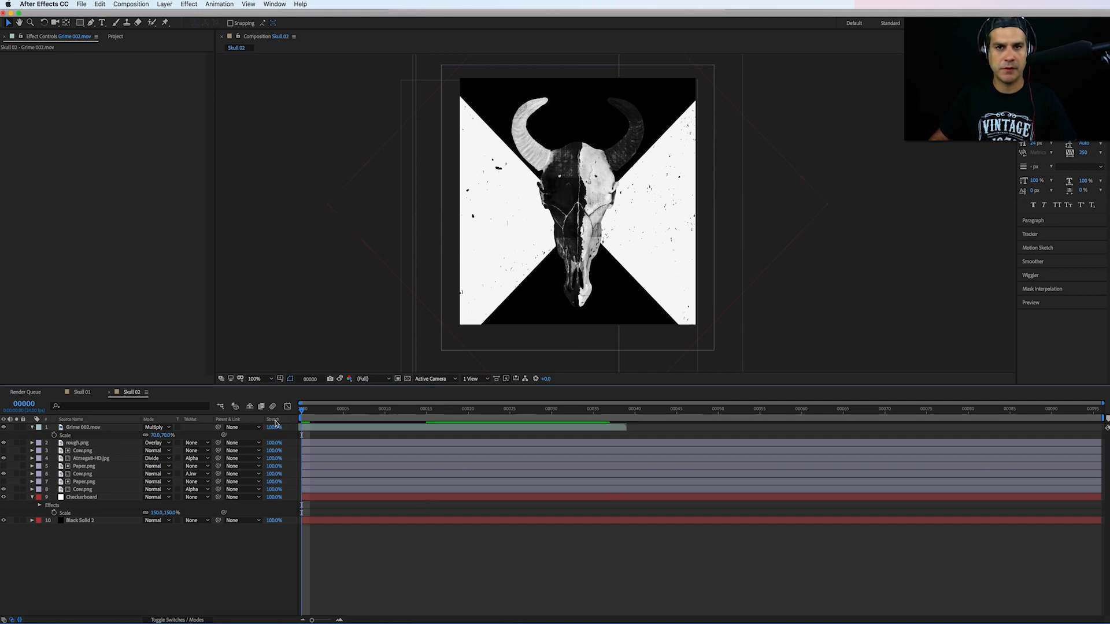
pyautogui.click(92, 429)
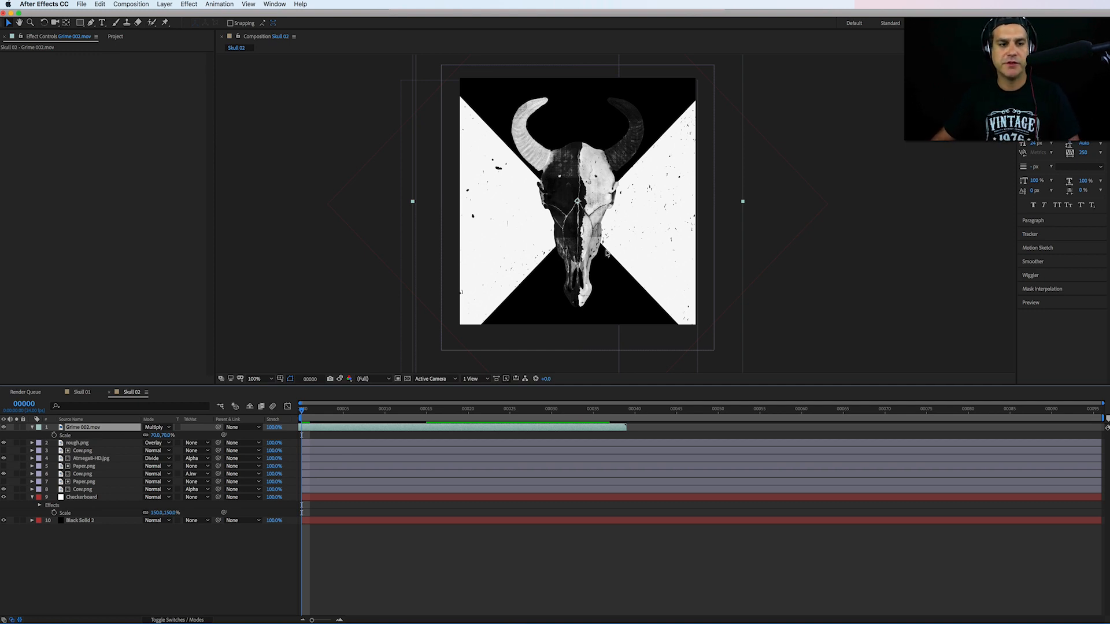
# Step: Toggle the visibility of the Atmega8-HD.jpg layer to compare the skull with and without the microchip texture
pyautogui.click(86, 459)
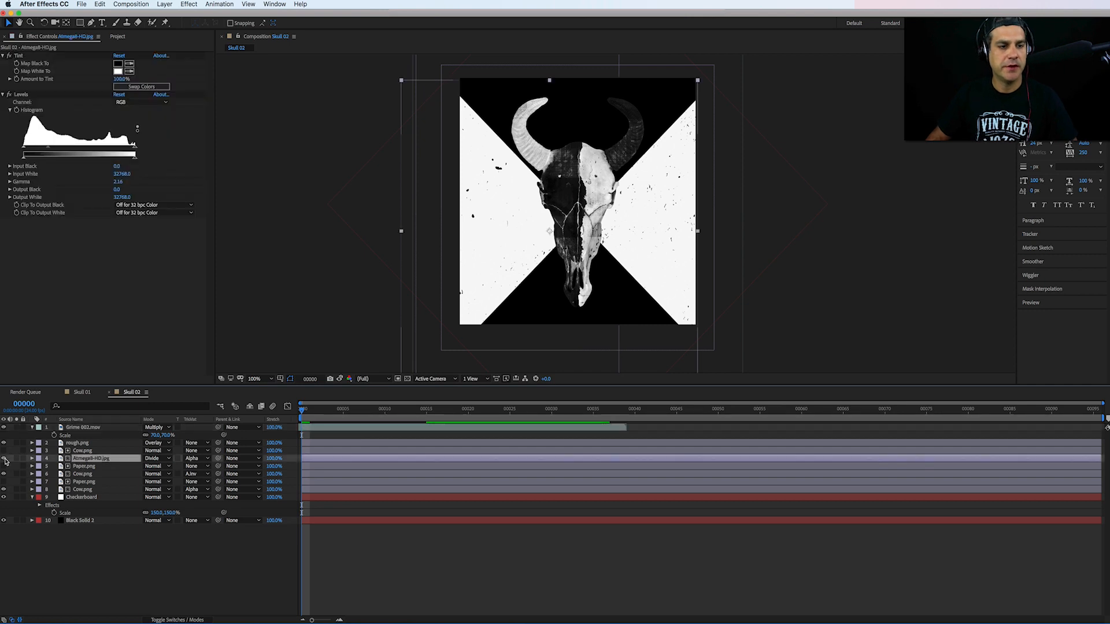
pyautogui.click(5, 458)
pyautogui.click(4, 460)
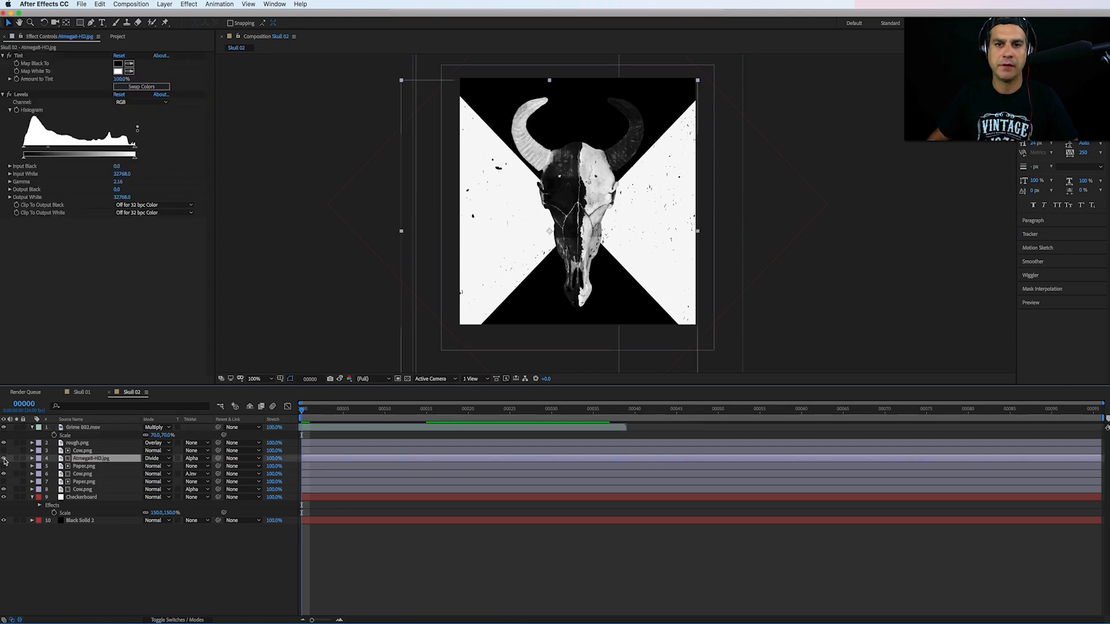
pyautogui.click(4, 459)
pyautogui.click(5, 459)
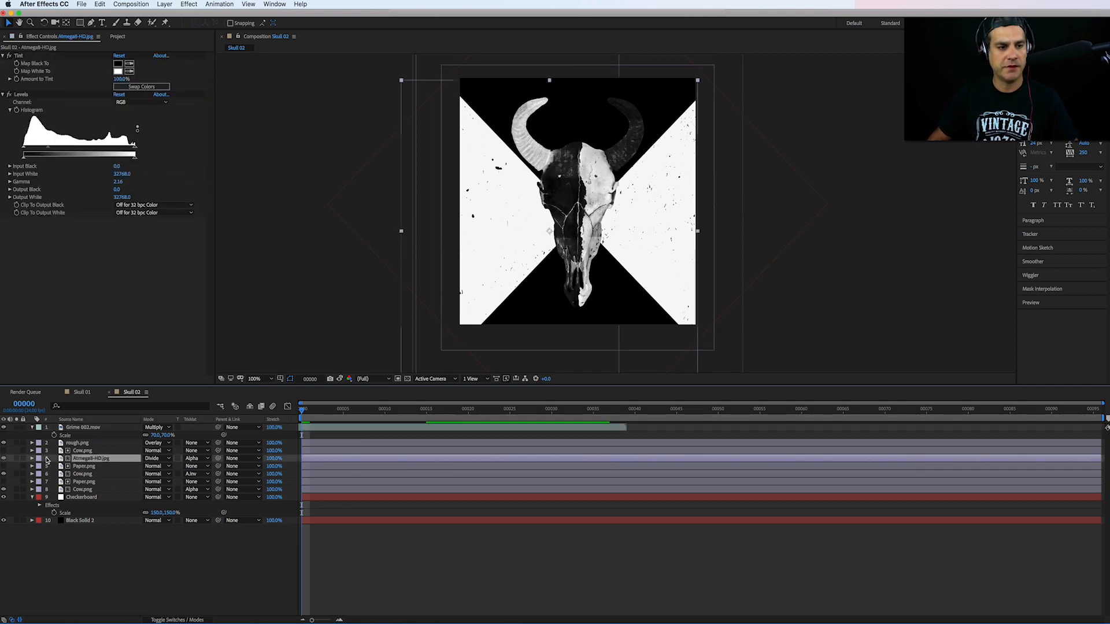
# Step: Rotate the Atmega8-HD.jpg layer 90° and reposition it so the microchip texture covers the skull
pyautogui.press('r')
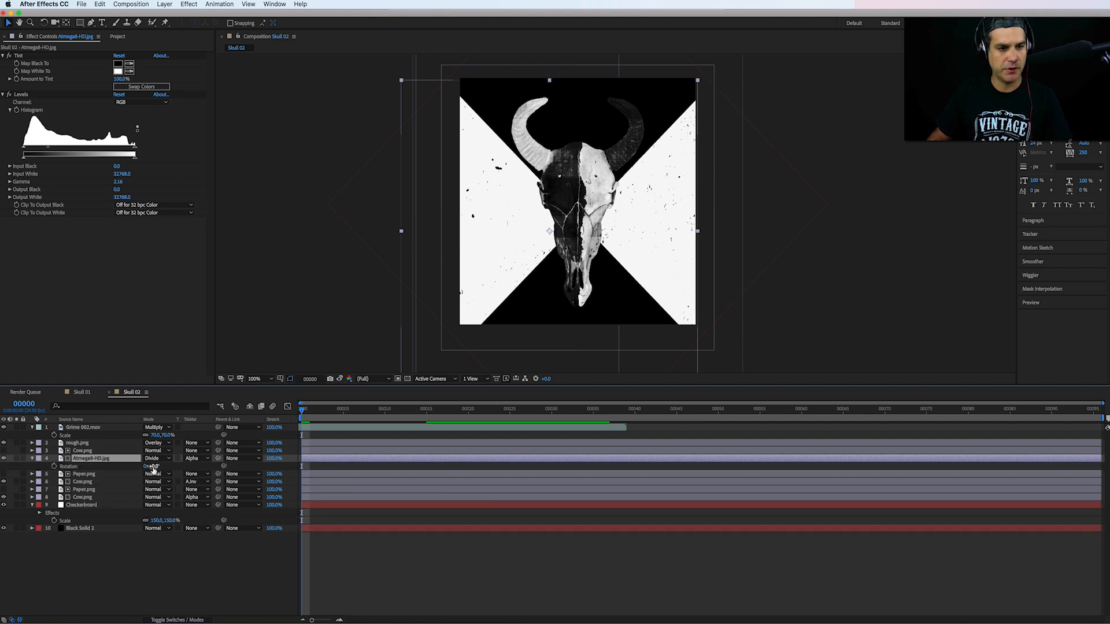
pyautogui.click(153, 467)
pyautogui.write('90')
pyautogui.press('Return')
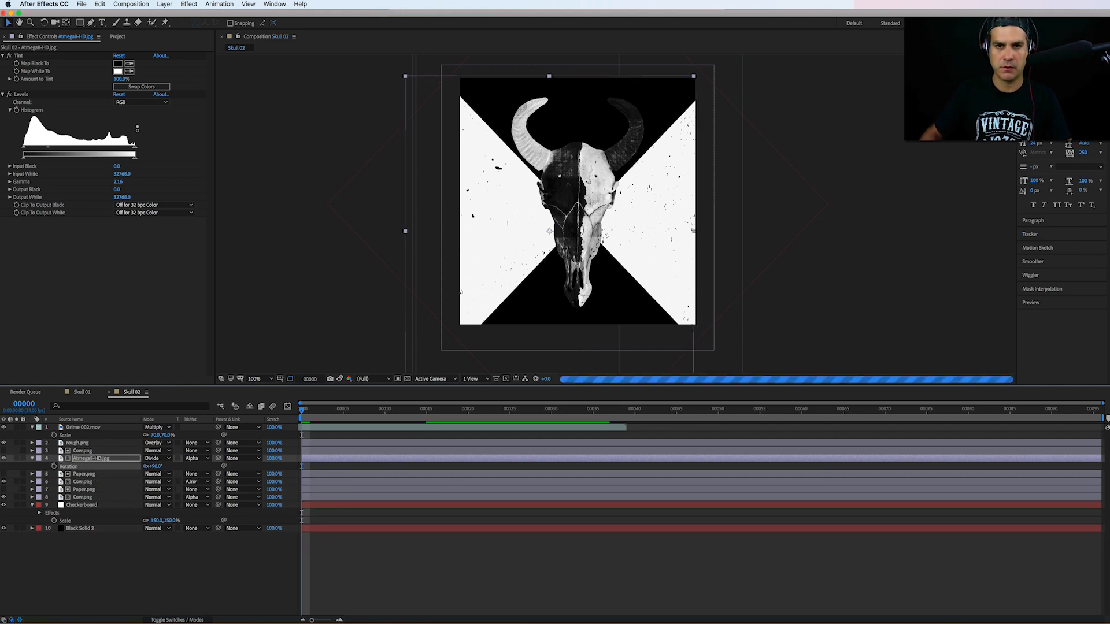
pyautogui.moveTo(596, 266); pyautogui.dragTo(666, 248)
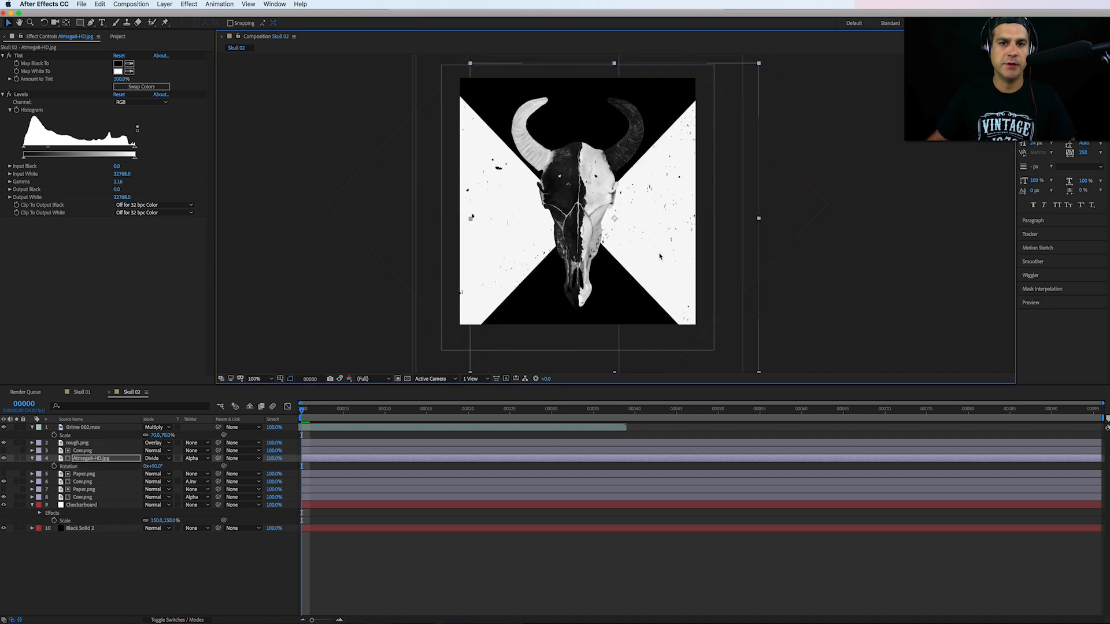
pyautogui.moveTo(658, 253); pyautogui.dragTo(599, 253)
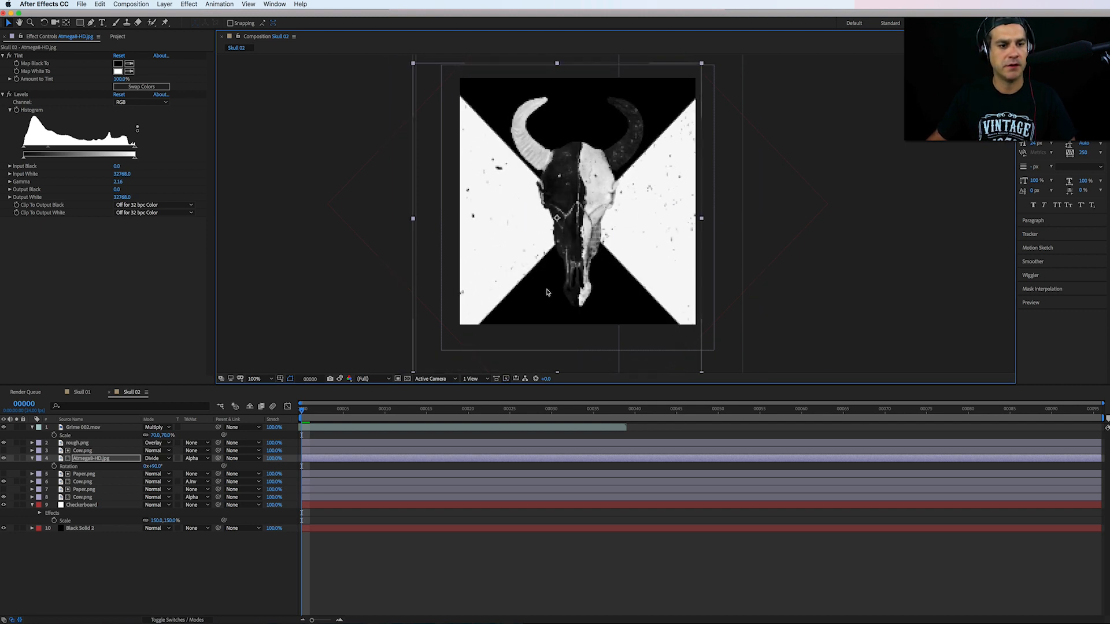
# Step: Try the Overlay, Screen, Multiply and Exclusion blending modes on the Atmega8-HD.jpg layer
pyautogui.click(156, 458)
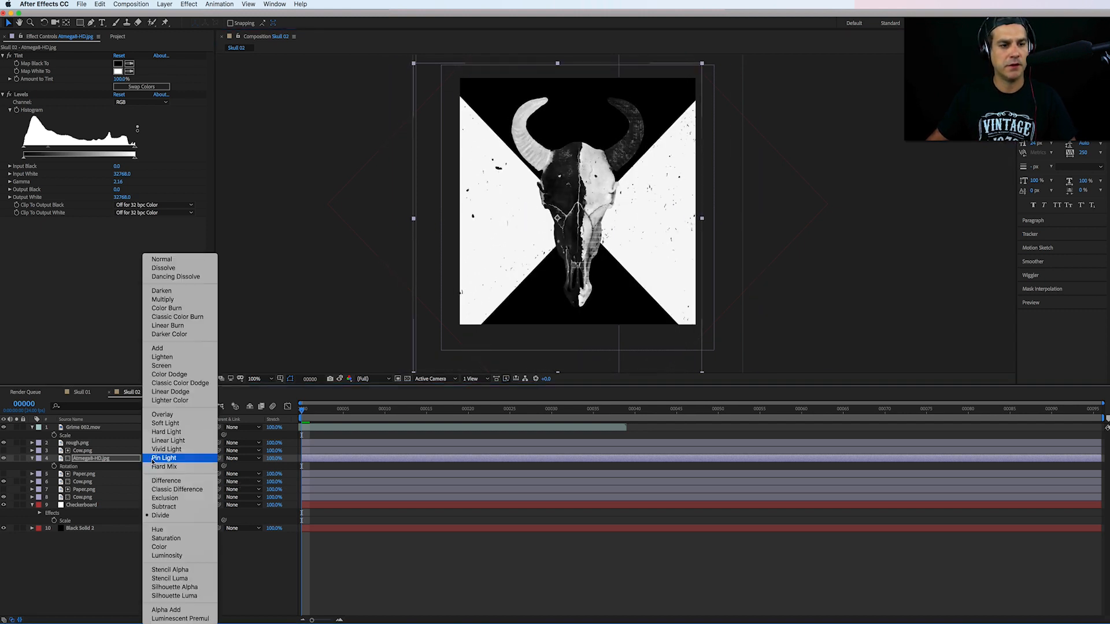
pyautogui.click(165, 415)
pyautogui.press('t')
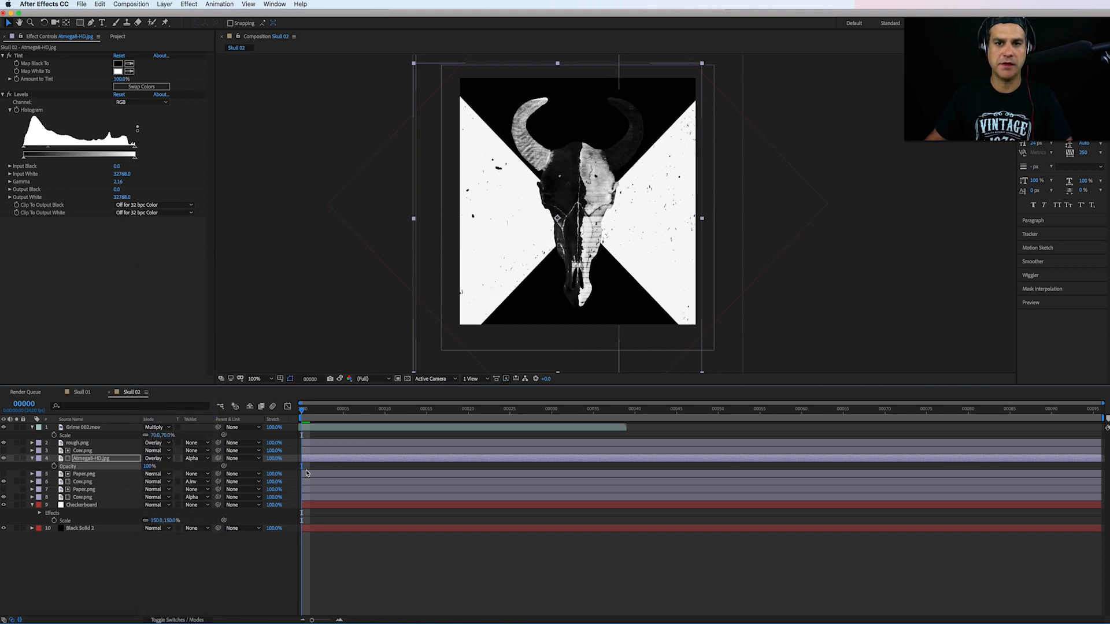
pyautogui.click(155, 459)
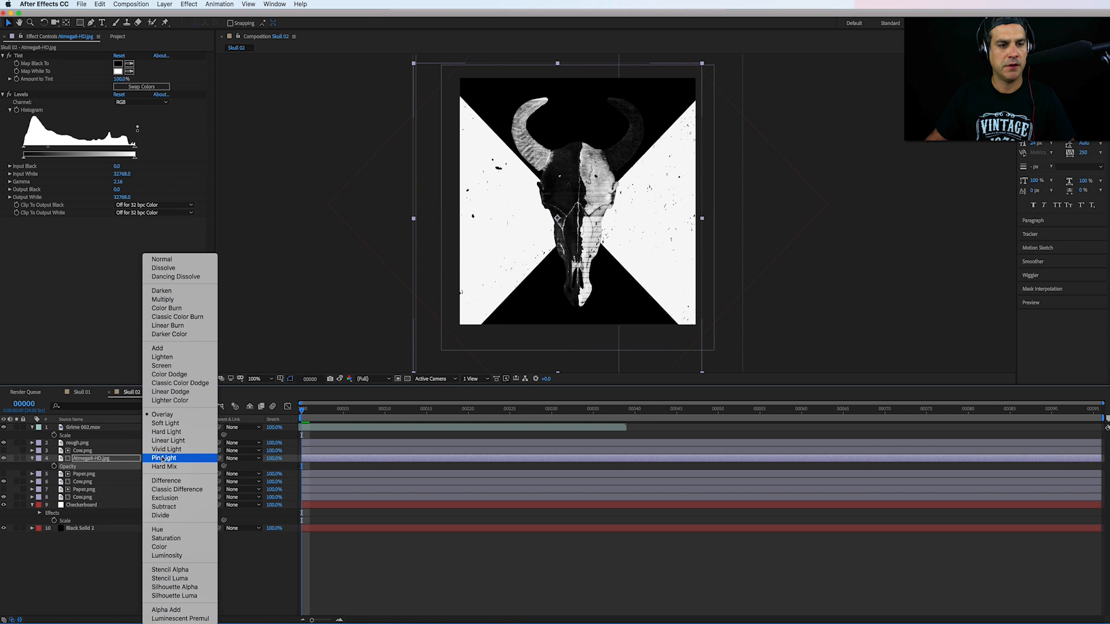
pyautogui.click(175, 366)
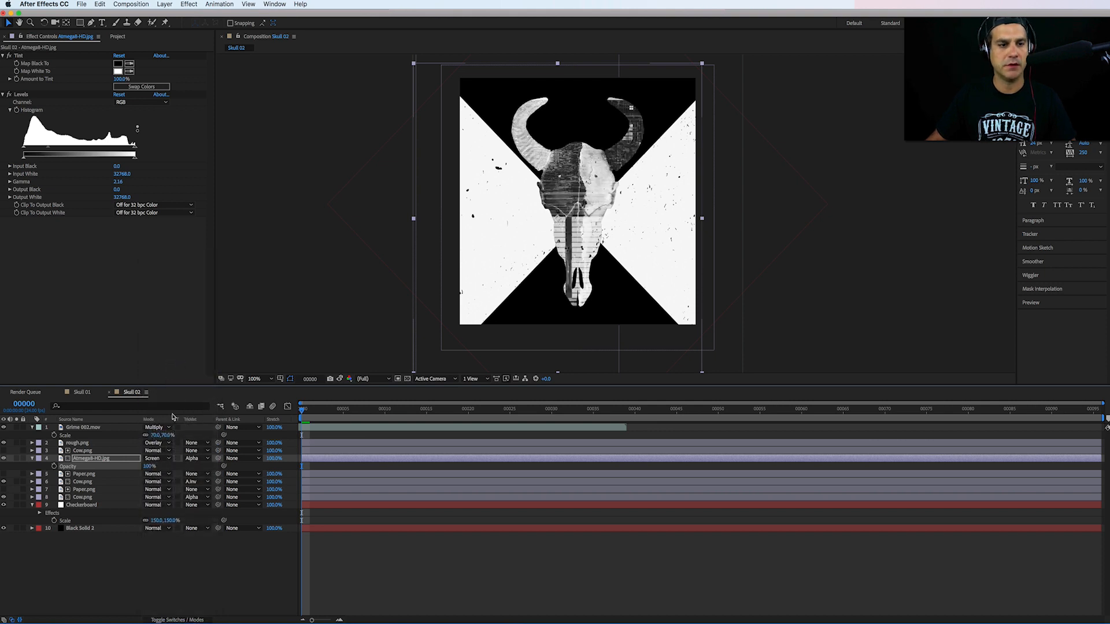
pyautogui.click(155, 459)
pyautogui.click(163, 303)
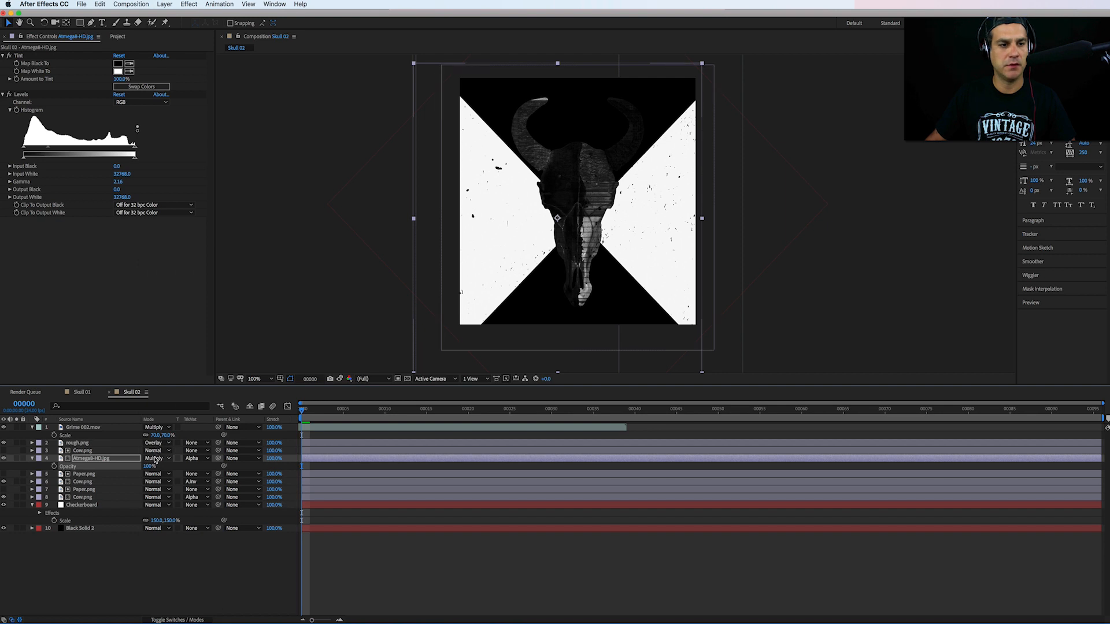
pyautogui.click(155, 459)
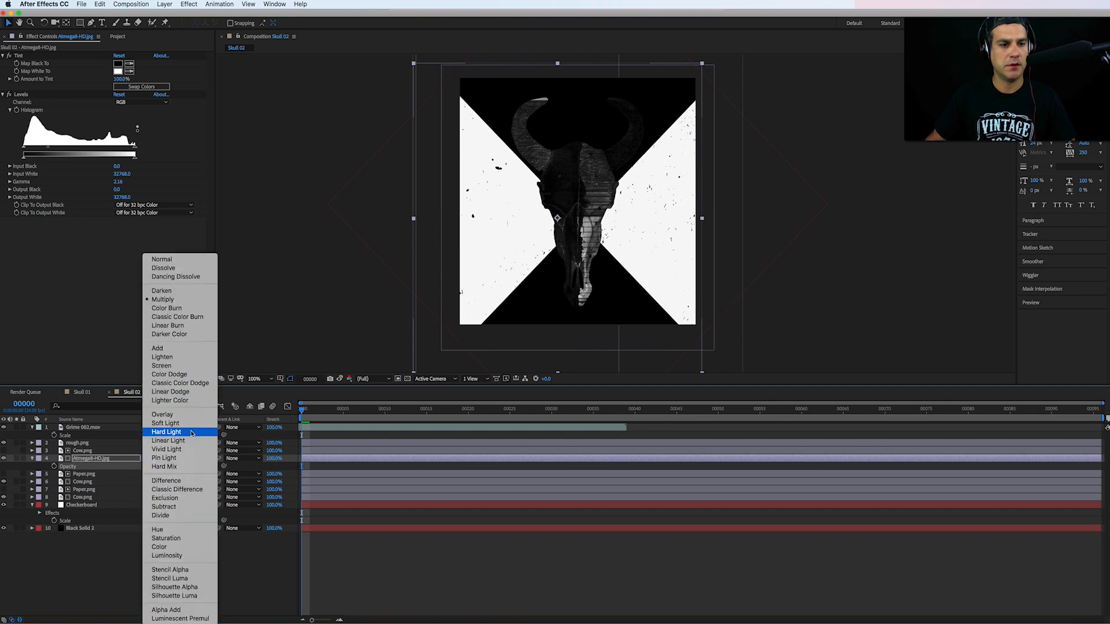
pyautogui.click(194, 484)
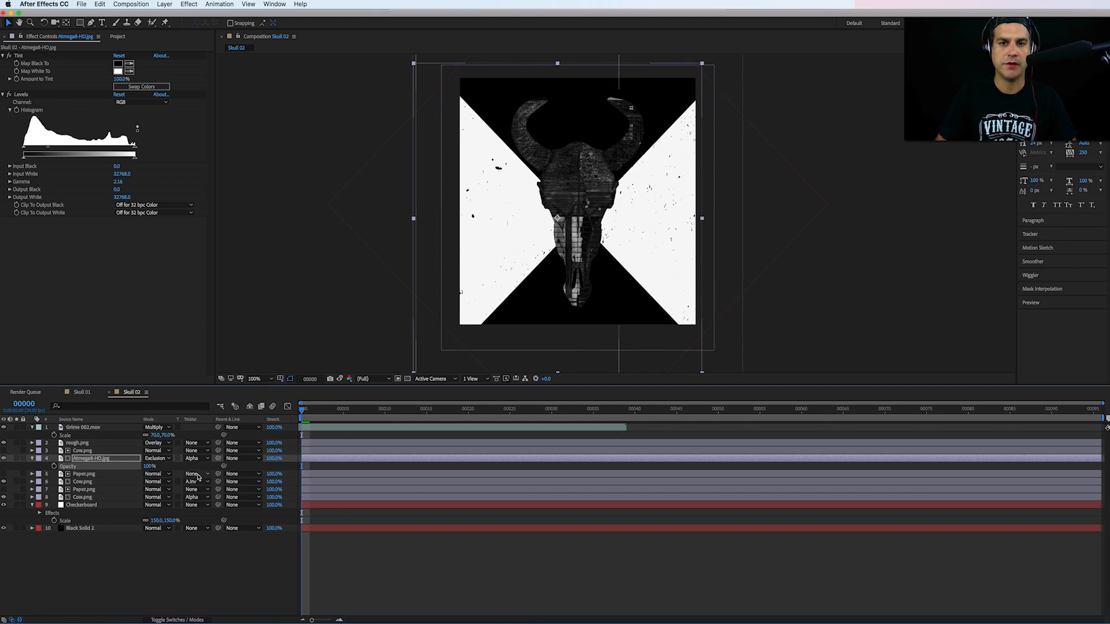
# Step: Cycle through the remaining blending modes of the Atmega8-HD.jpg layer, settle on Luminosity, and collapse the layer's properties
pyautogui.hotkey('shift', '=')
pyautogui.hotkey('shift', '=')
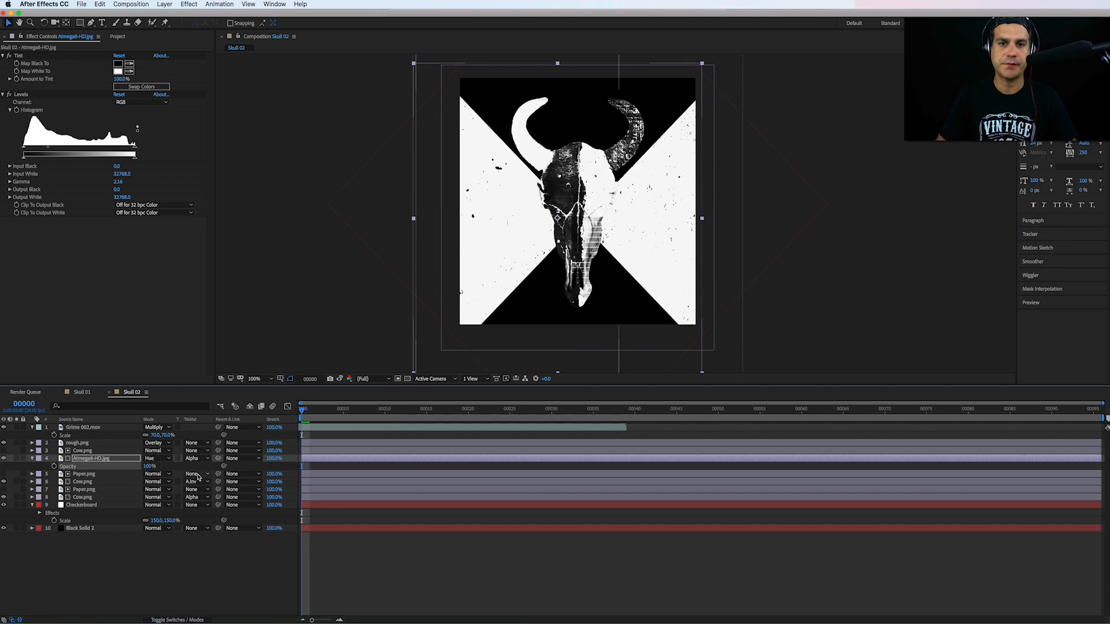
pyautogui.hotkey('shift', '=')
pyautogui.hotkey('shift', '=')
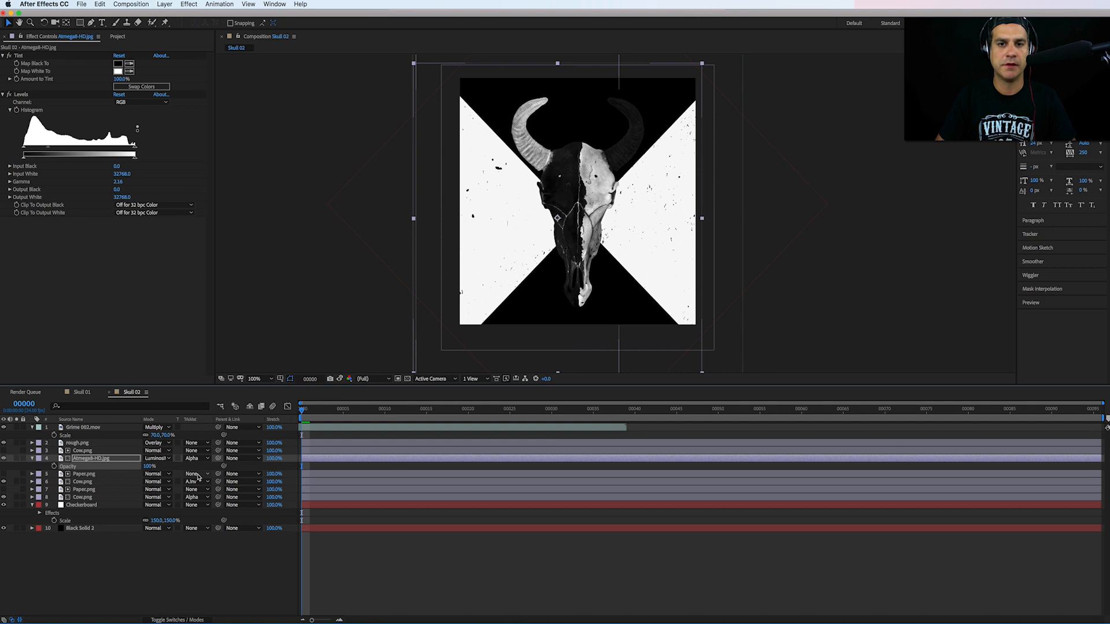
pyautogui.hotkey('shift', '=')
pyautogui.hotkey('shift', '=')
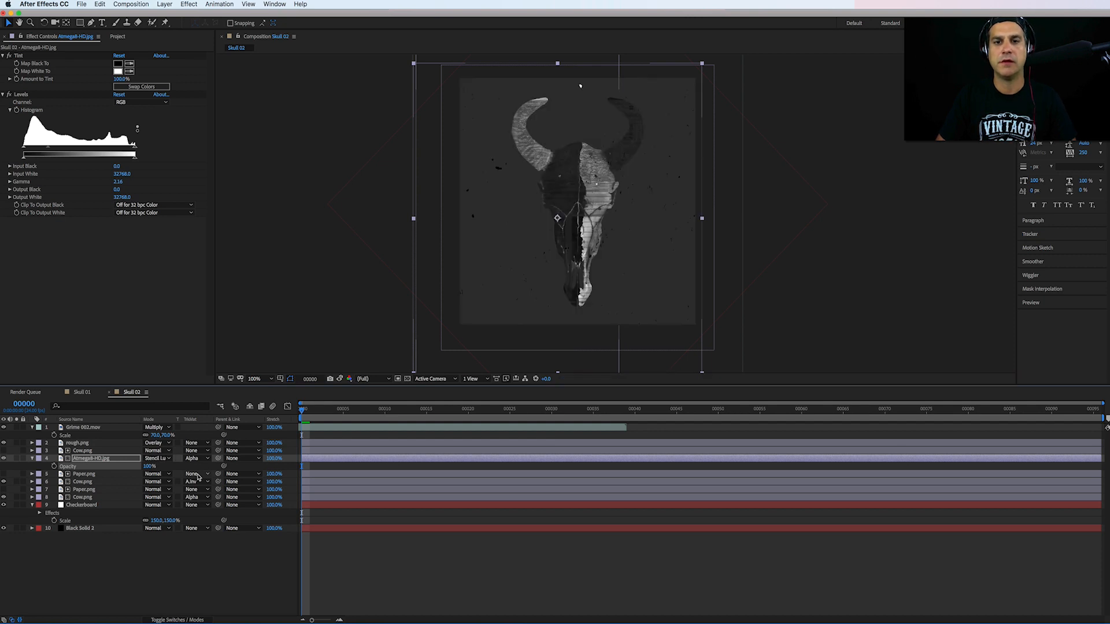
pyautogui.hotkey('shift', '=')
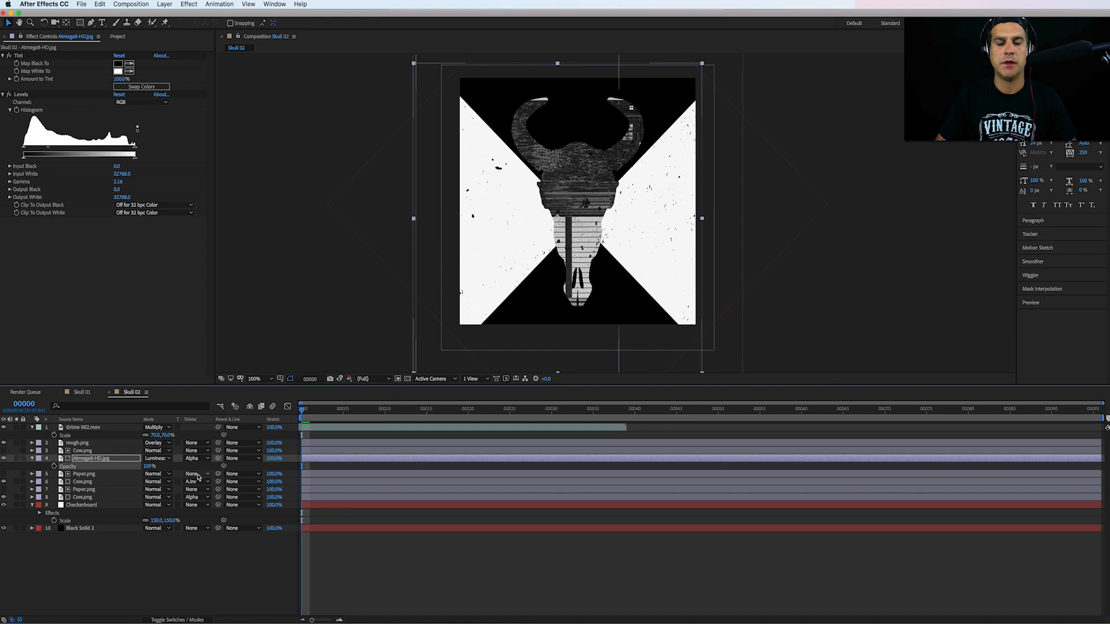
pyautogui.hotkey('shift', '-')
pyautogui.hotkey('shift', '-')
pyautogui.hotkey('shift', '-')
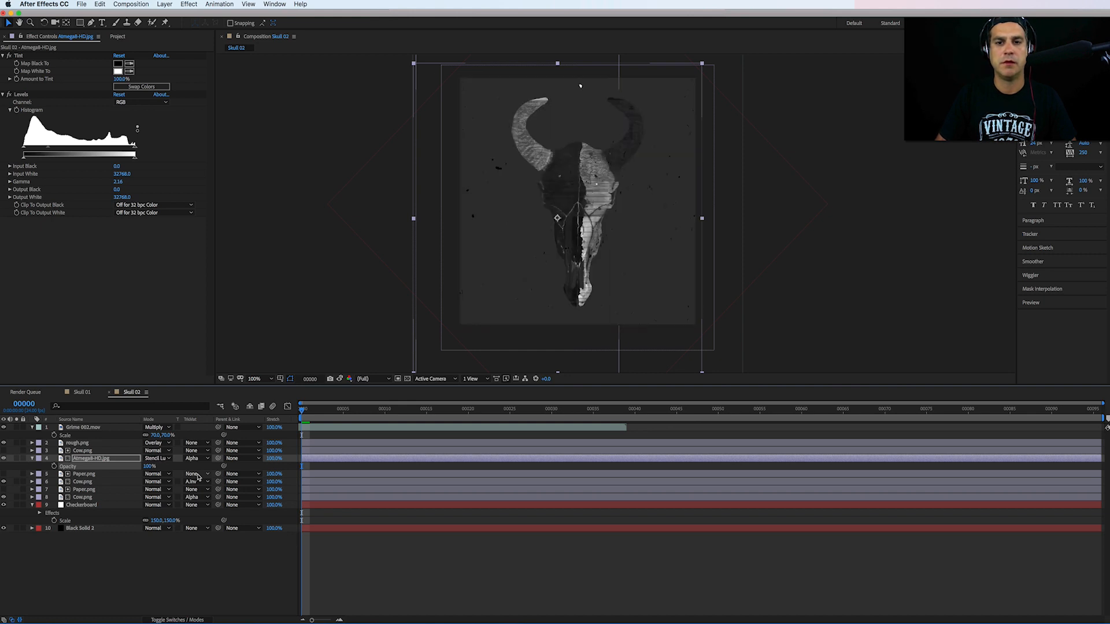
pyautogui.hotkey('shift', '-')
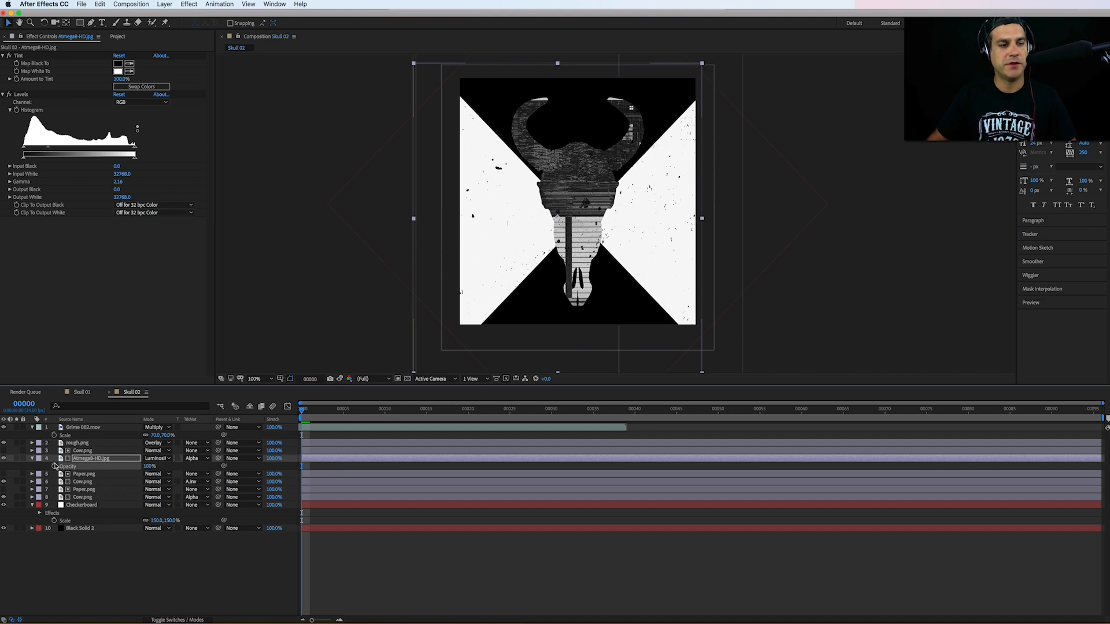
pyautogui.click(32, 459)
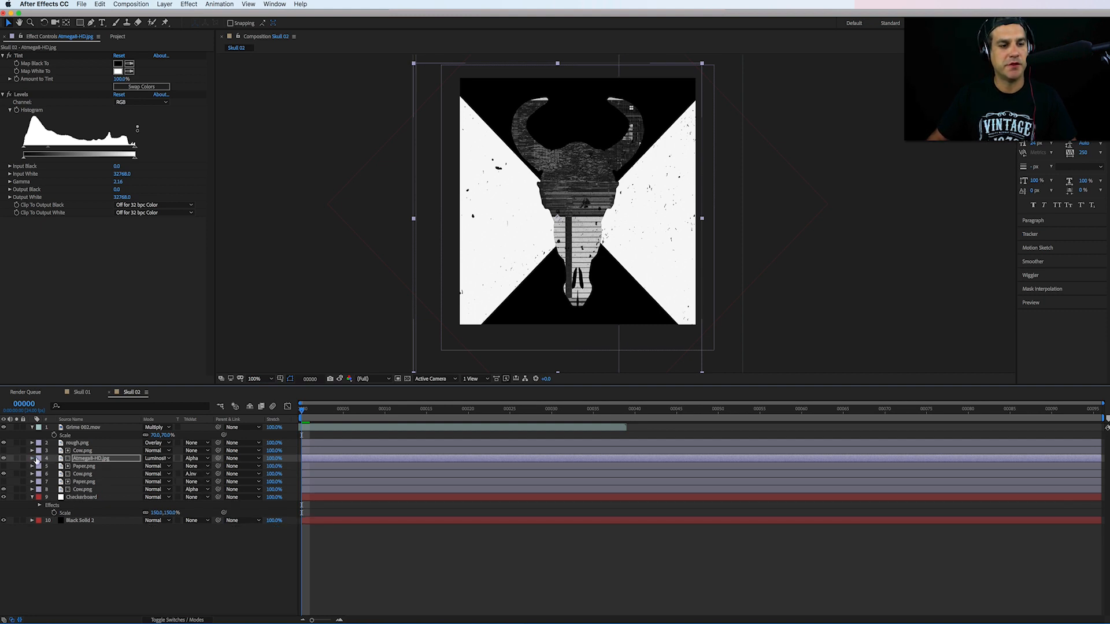
# Step: Move the microchip texture Atmega8-HD.jpg and its Cow.png matte directly above the Checkerboard layer, and collapse the Checkerboard properties
pyautogui.keyDown('shift'); pyautogui.click(84, 452); pyautogui.keyUp('shift')
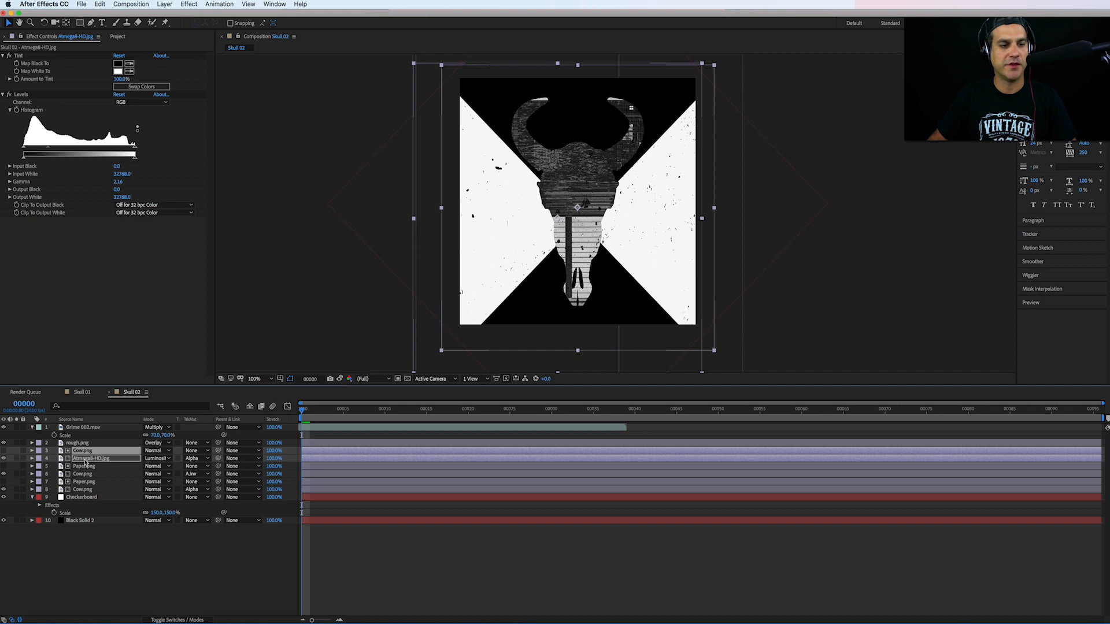
pyautogui.moveTo(85, 462); pyautogui.dragTo(97, 496)
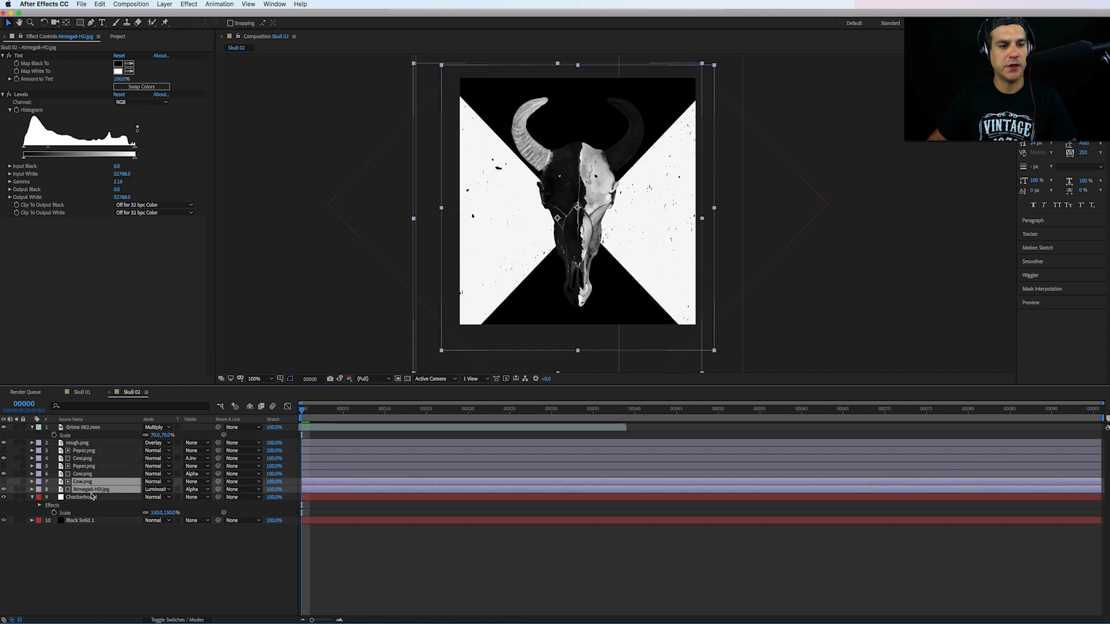
pyautogui.click(85, 475)
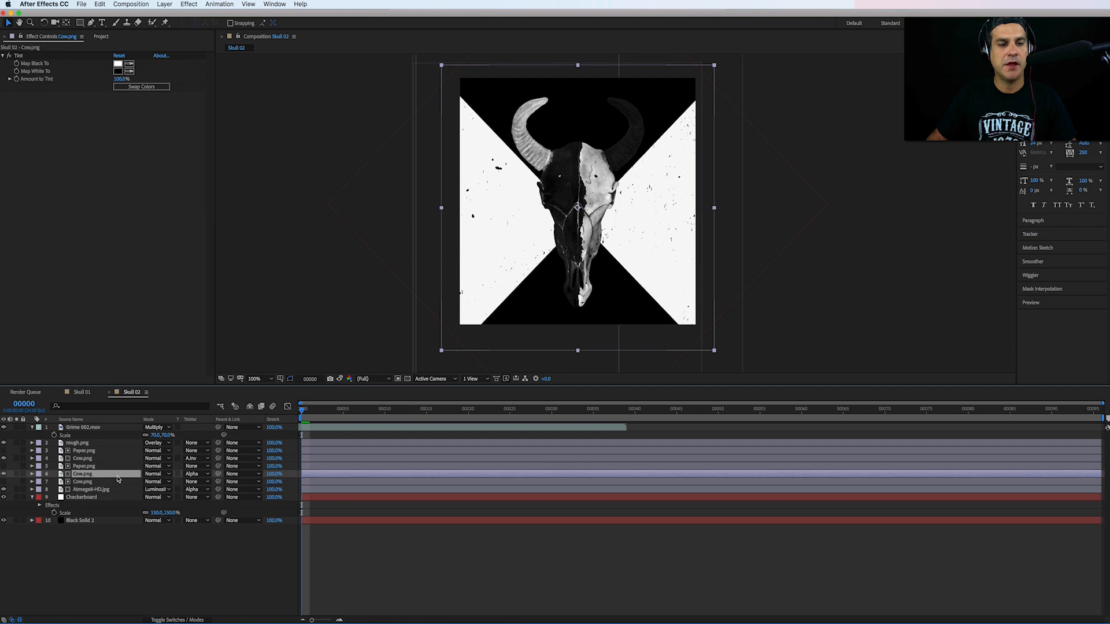
pyautogui.click(17, 474)
pyautogui.click(18, 474)
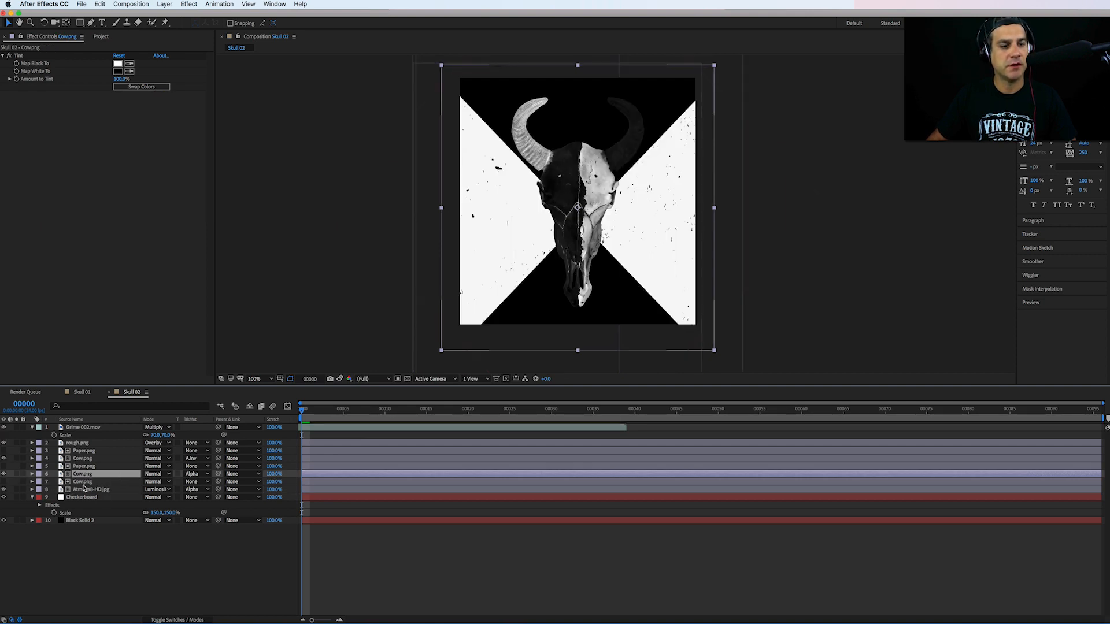
pyautogui.click(33, 498)
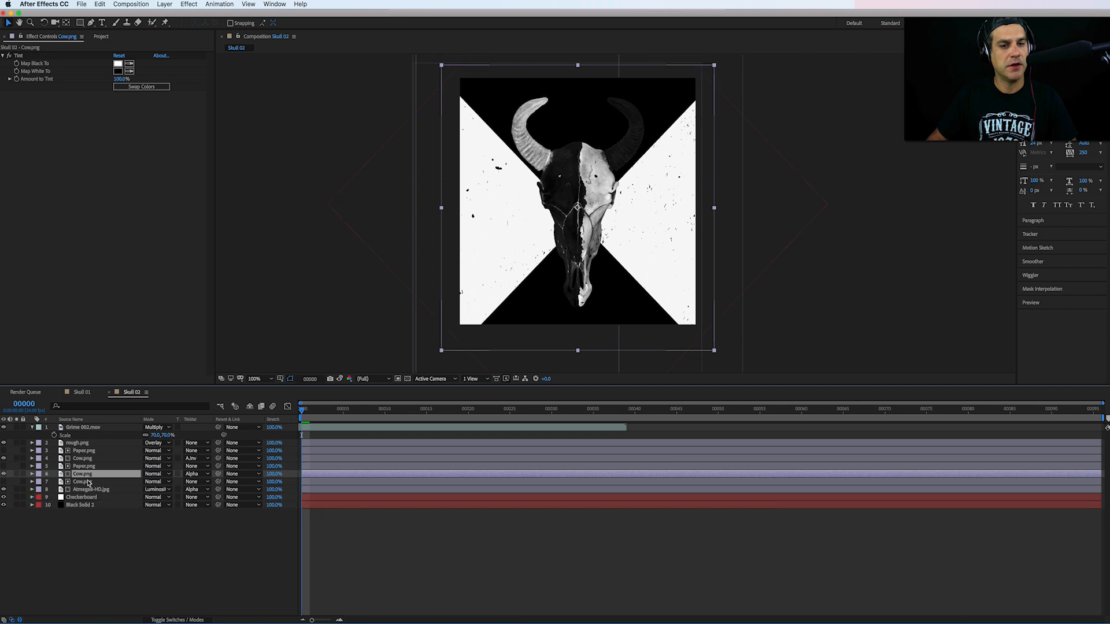
# Step: Try the Screen and Multiply blending modes on the alpha-matted Cow.png layer above the texture, settling on Overlay
pyautogui.click(159, 476)
pyautogui.click(171, 416)
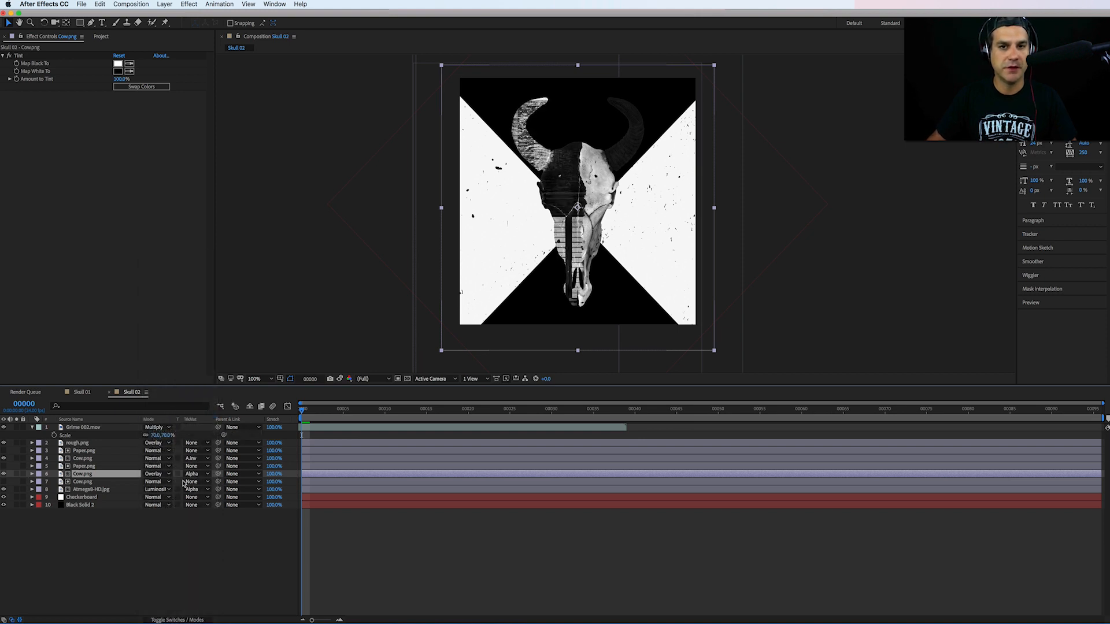
pyautogui.click(162, 475)
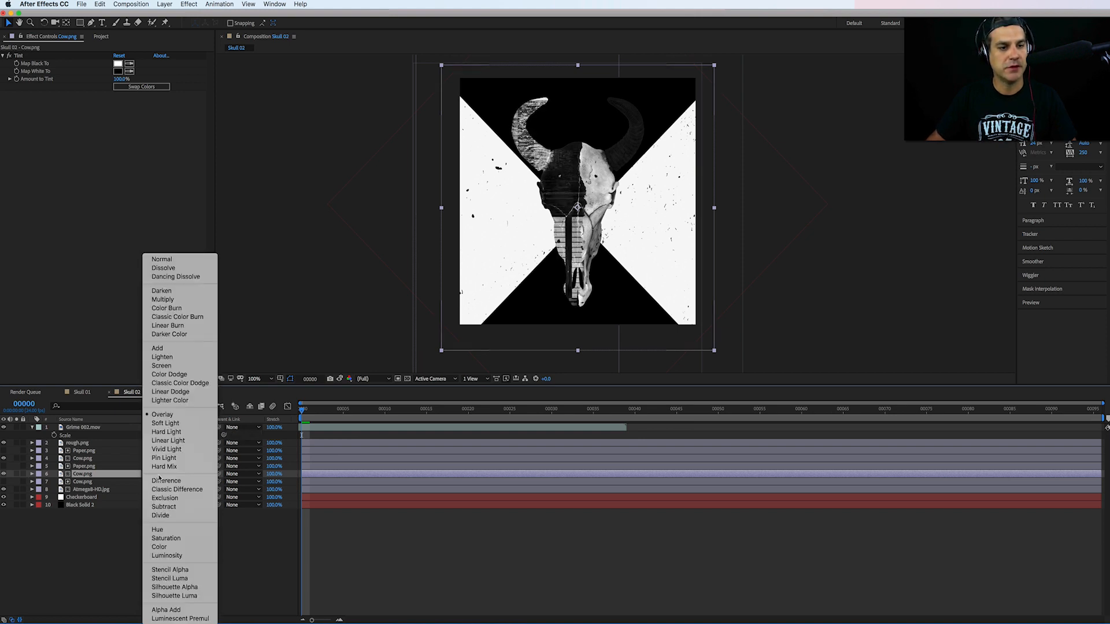
pyautogui.click(168, 372)
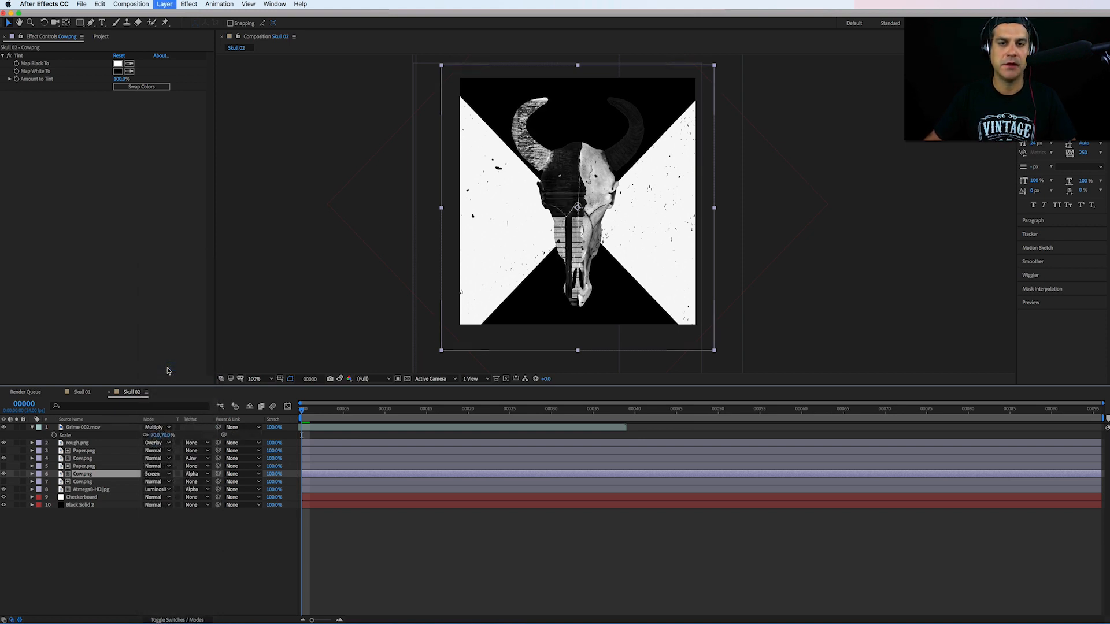
pyautogui.click(164, 474)
pyautogui.hotkey('shift', '-')
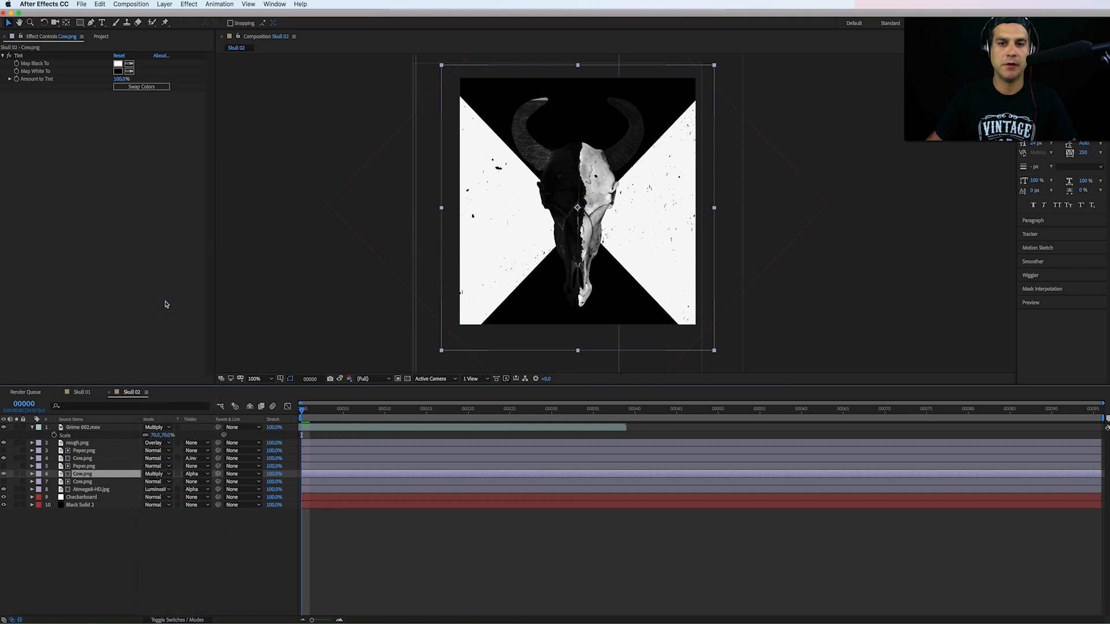
pyautogui.hotkey('shift', '=')
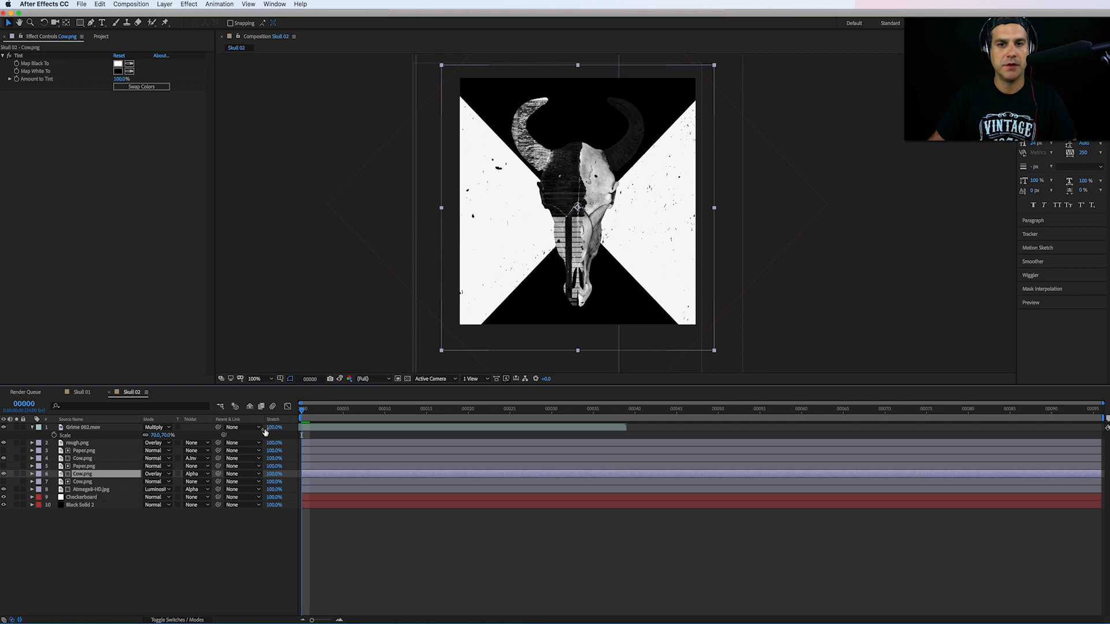
# Step: Nudge both Paper.png matte layers slightly left to shift the torn-paper split along the middle of the skull
pyautogui.click(88, 467)
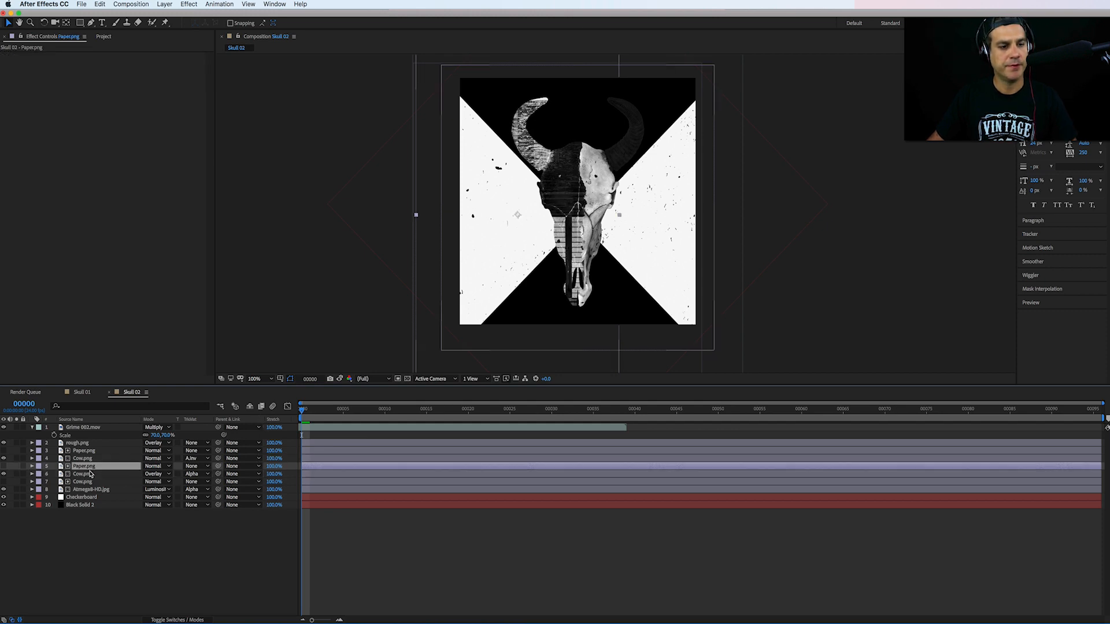
pyautogui.keyDown('super'); pyautogui.click(90, 452); pyautogui.keyUp('super')
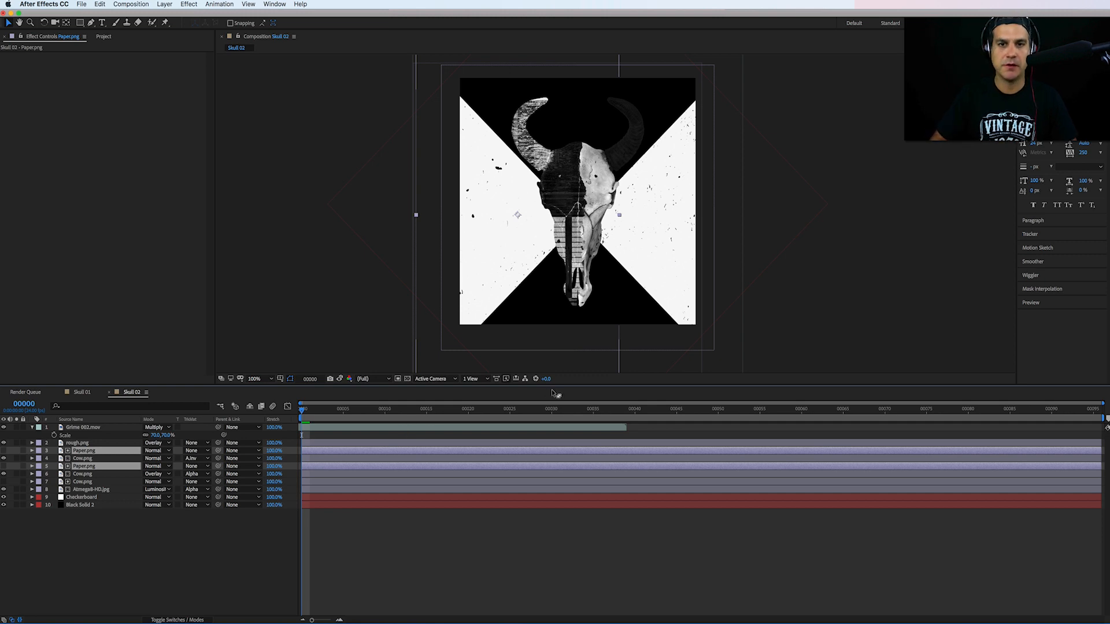
pyautogui.press('Left')
pyautogui.press('Left')
pyautogui.press('Left')
pyautogui.press('Left')
pyautogui.press('Left')
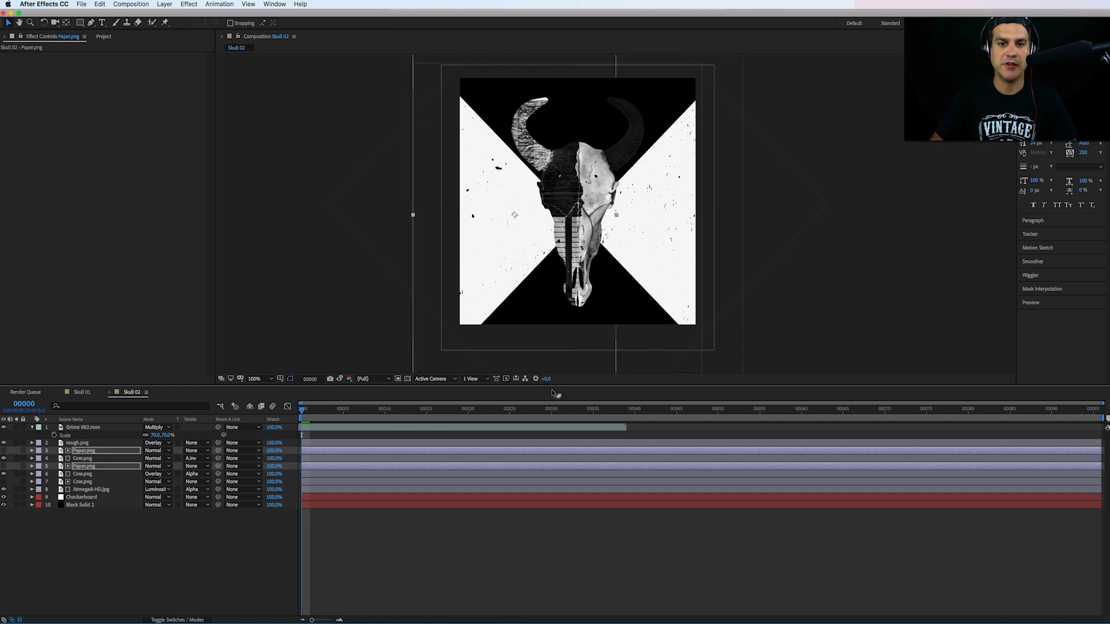
pyautogui.press('Left')
pyautogui.press('Left')
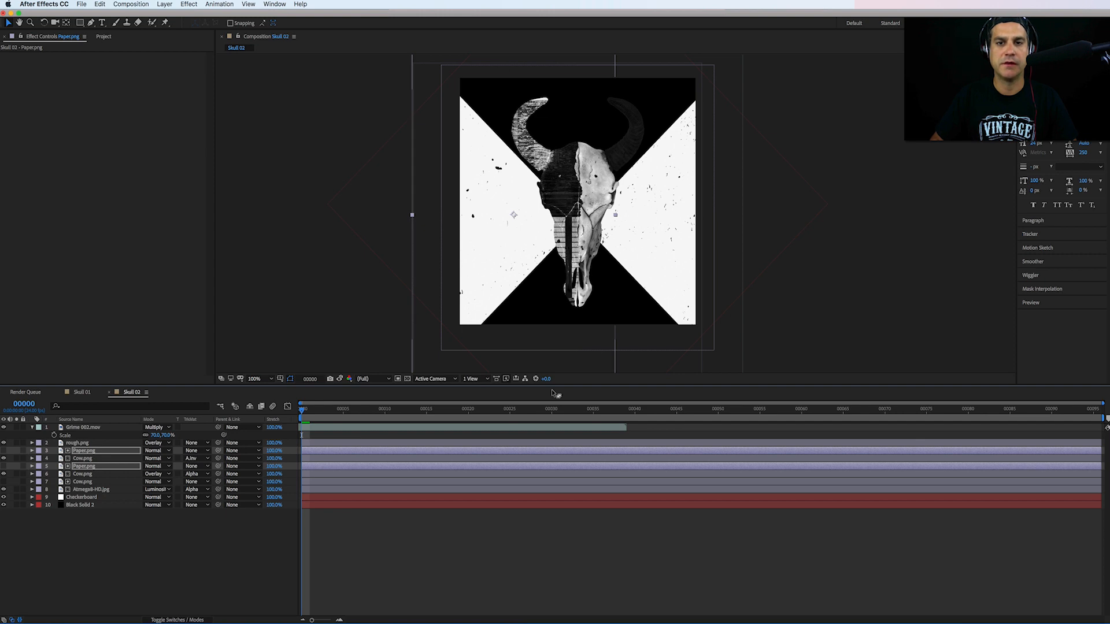
pyautogui.press('Right')
pyautogui.press('Right')
pyautogui.press('Right')
pyautogui.press('Right')
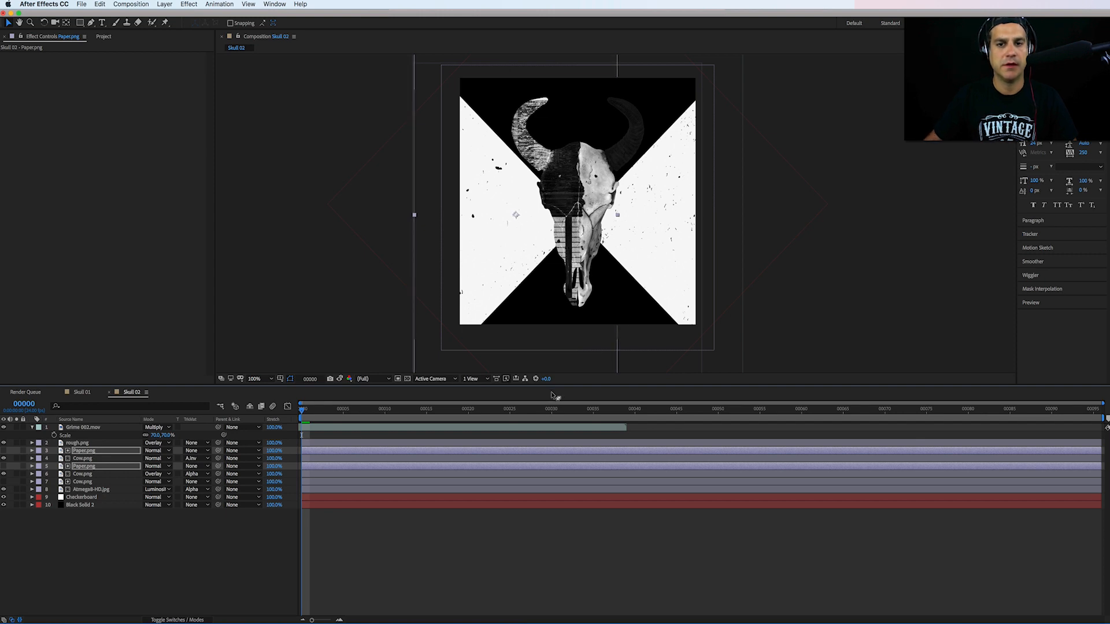
# Step: Reposition the Atmega8-HD.jpg layer to the right and upward so different microchip detail shows on the dark skull half, and deselect it
pyautogui.click(91, 489)
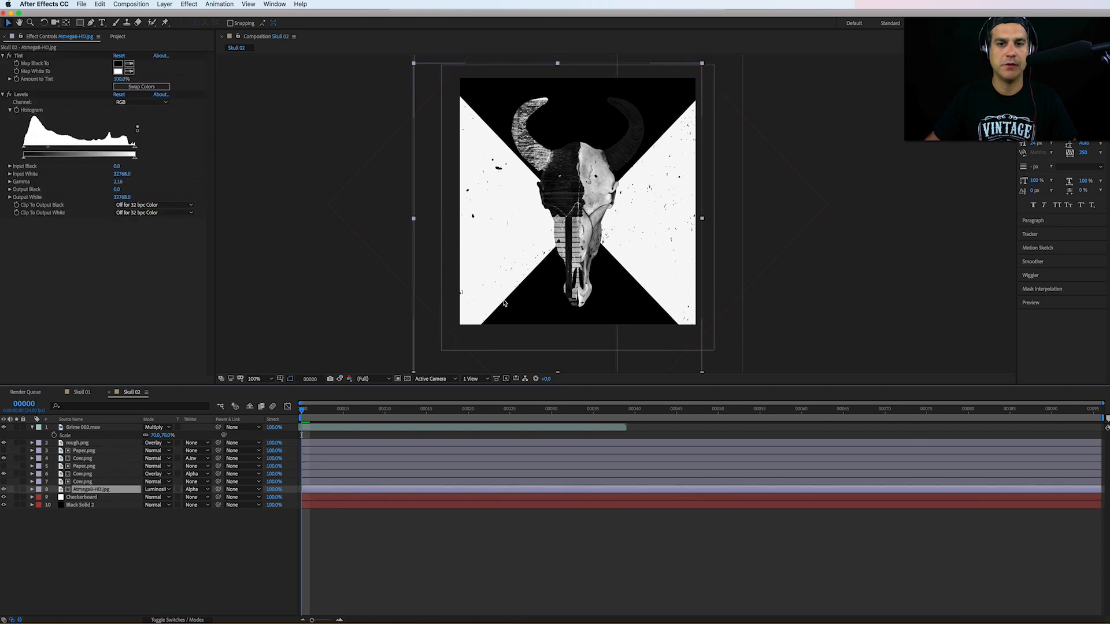
pyautogui.moveTo(553, 267); pyautogui.dragTo(565, 271)
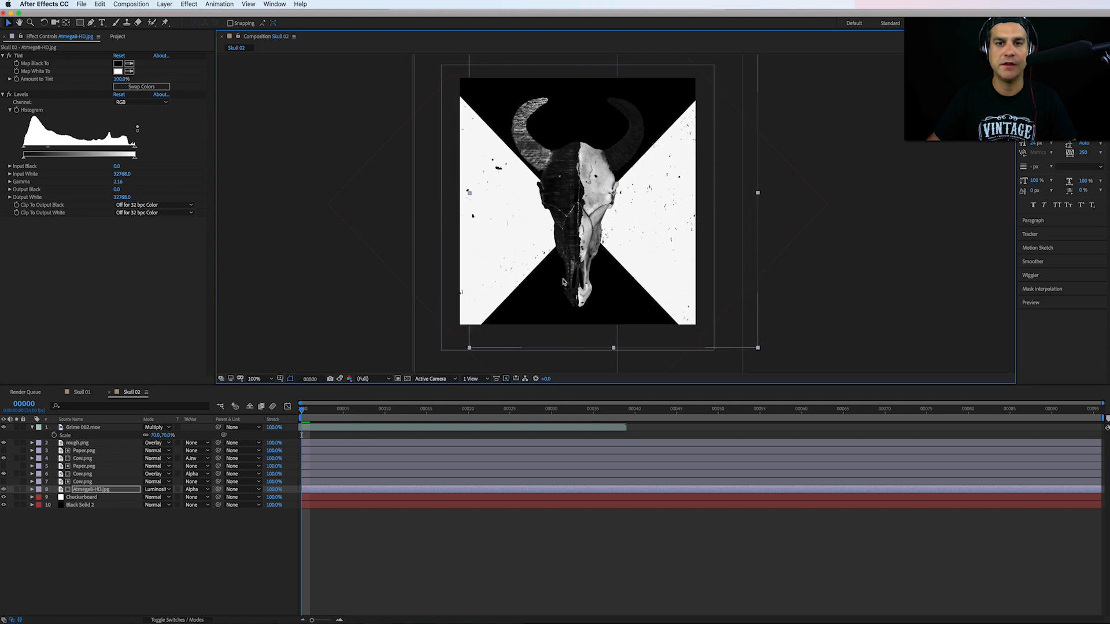
pyautogui.click(867, 563)
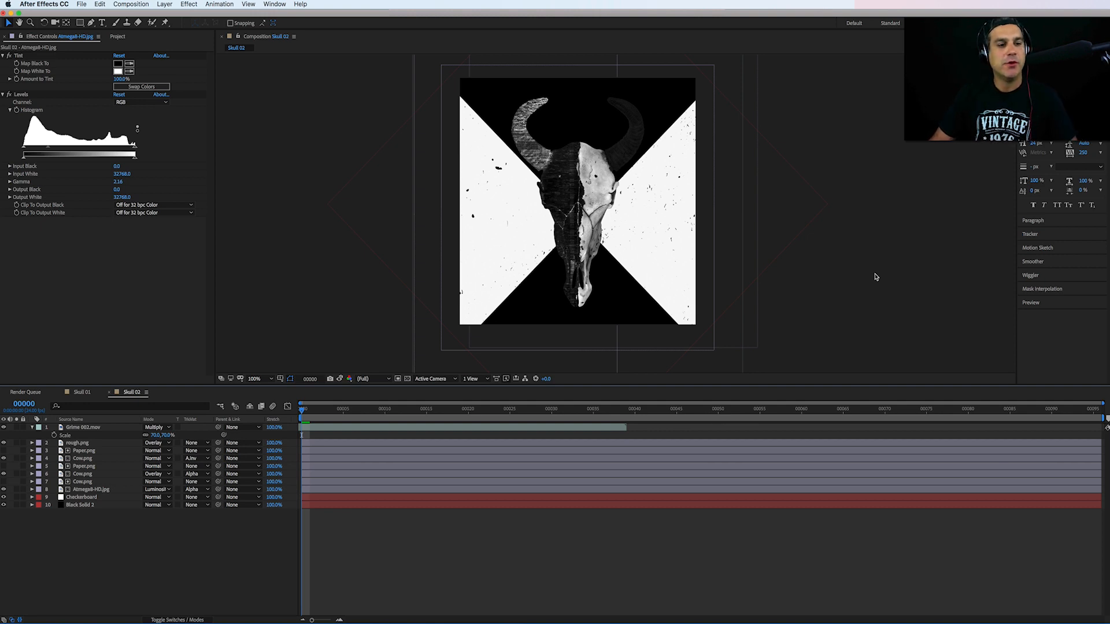
# Step: Add an adjustment layer above Grime 002.mov and apply the Sapphire Lighting S_Glow effect to it
pyautogui.click(92, 427)
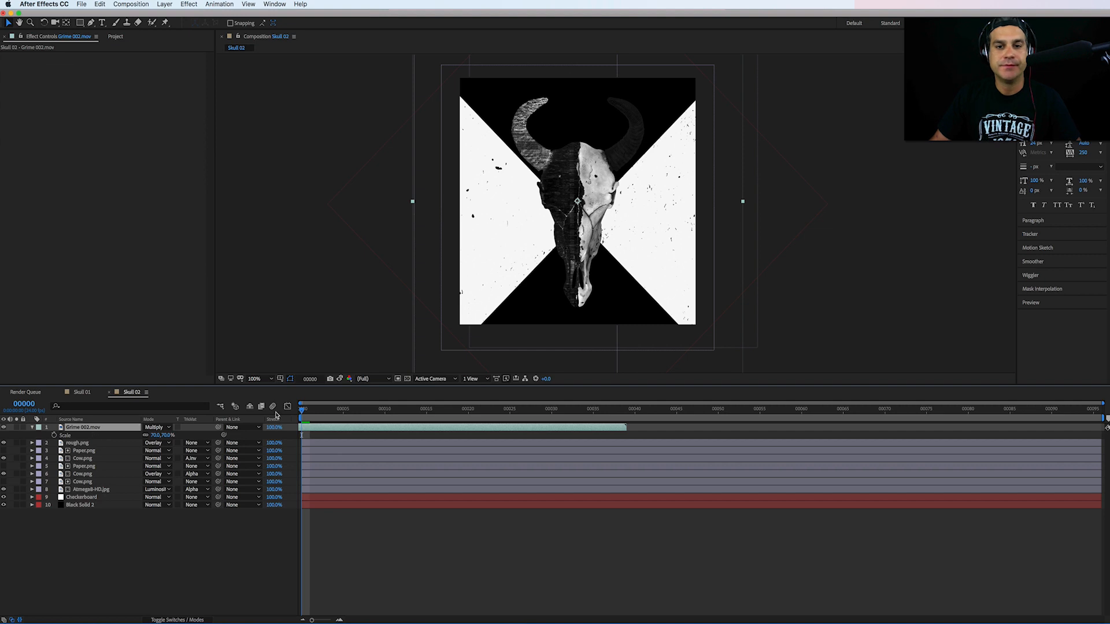
pyautogui.click(194, 4)
pyautogui.moveTo(164, 4)
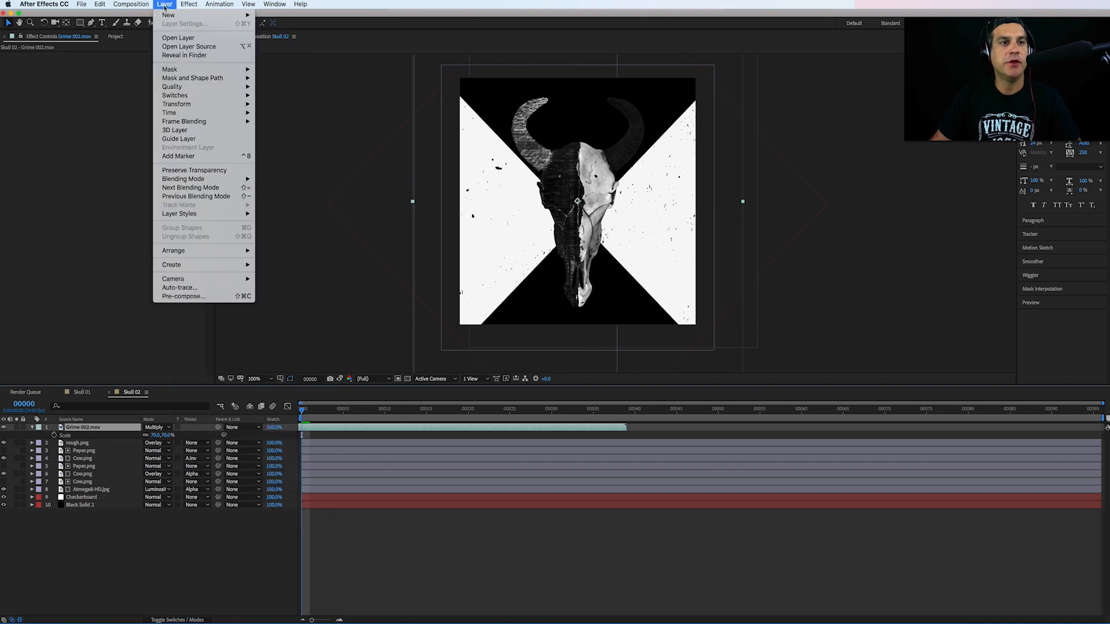
pyautogui.moveTo(232, 15)
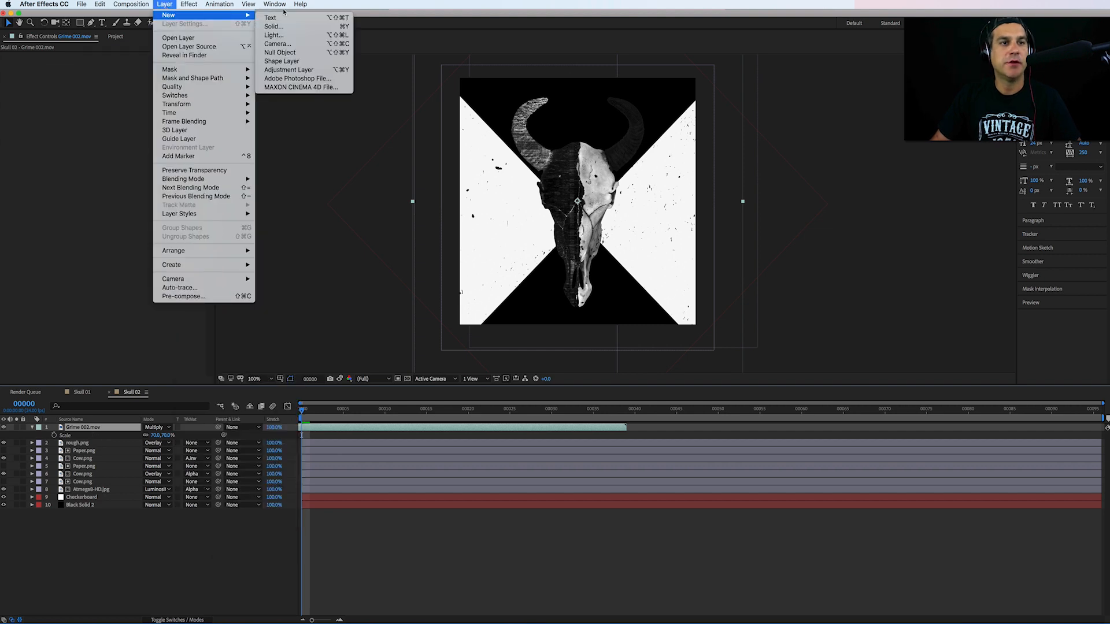
pyautogui.click(311, 70)
pyautogui.click(191, 4)
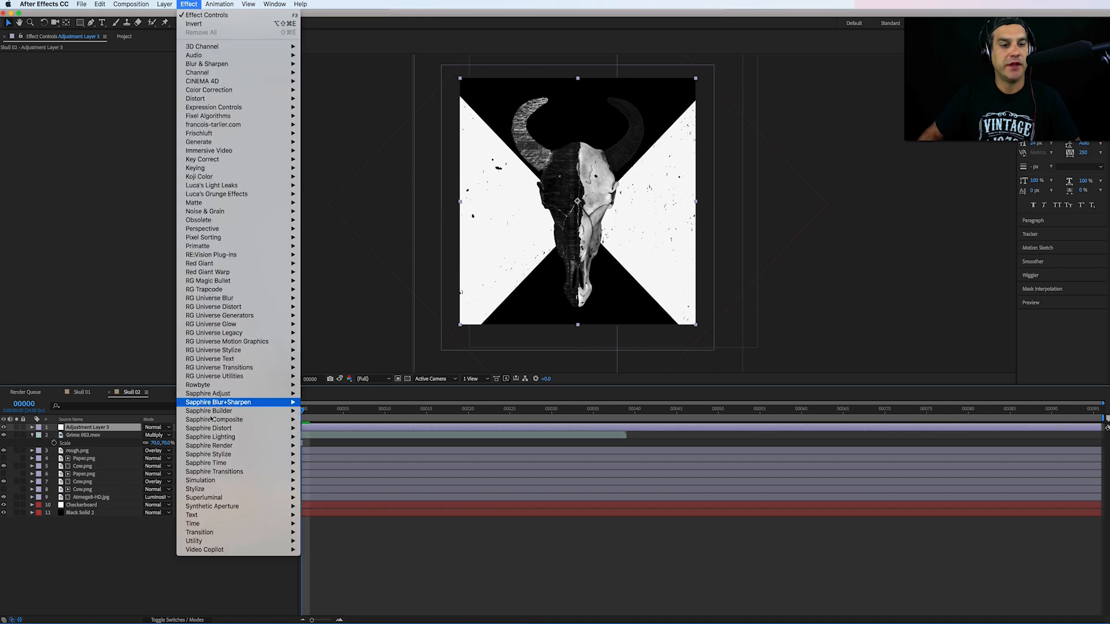
pyautogui.moveTo(243, 437)
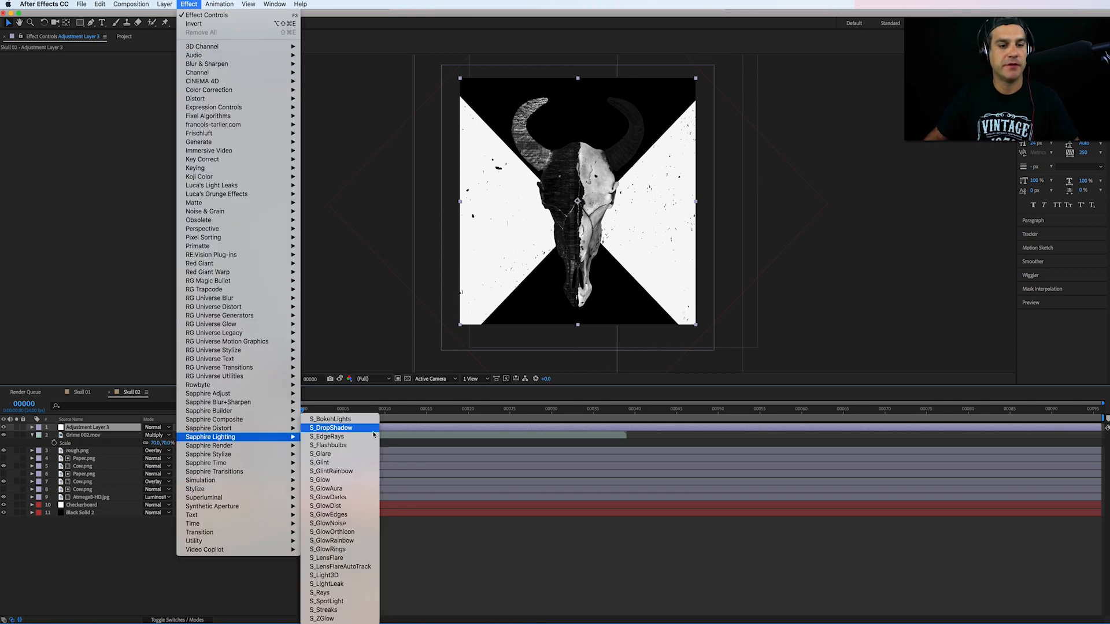
pyautogui.click(363, 481)
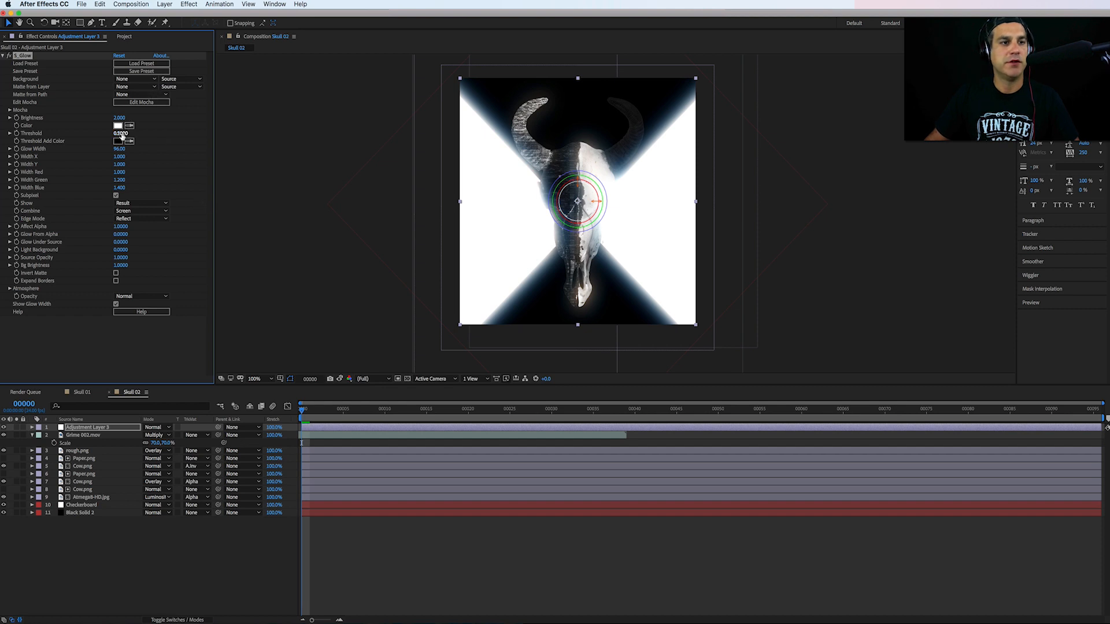
# Step: Set S_Glow's Threshold to 0.9500, Brightness to 1.450 and Glow Width to 112.00, and try a Width X of 5.250
pyautogui.moveTo(121, 134); pyautogui.dragTo(137, 134)
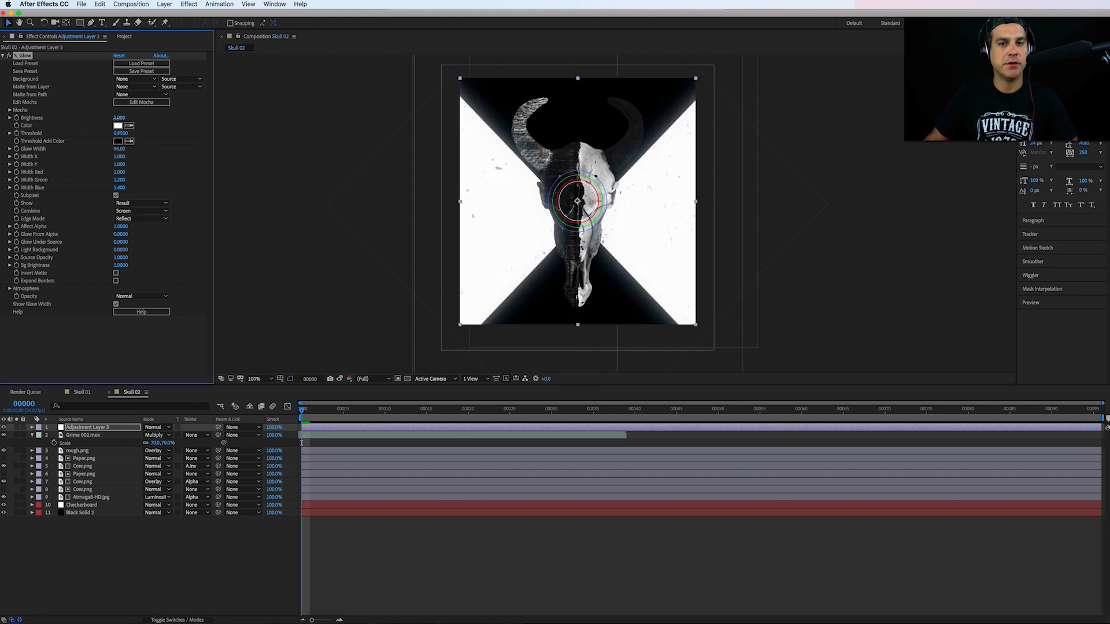
pyautogui.moveTo(119, 118)
pyautogui.mouseDown()
pyautogui.moveTo(83, 123)
pyautogui.moveTo(97, 120)
pyautogui.mouseUp()
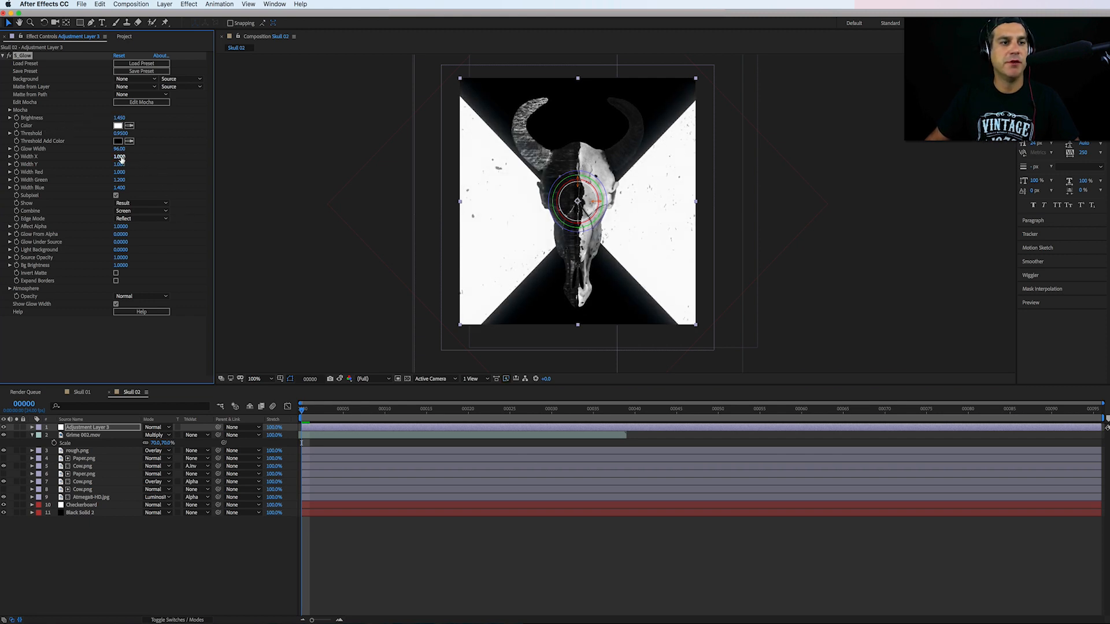
pyautogui.moveTo(119, 149); pyautogui.dragTo(310, 166)
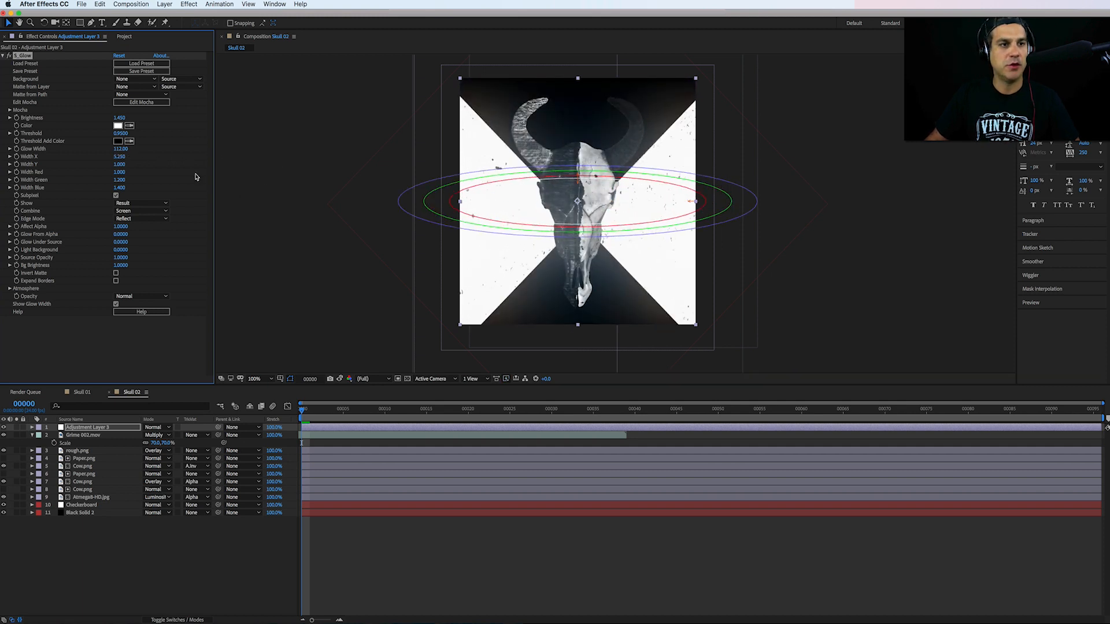
# Step: Undo the glow's Width X change and set Width Y to 0.940, also trying and undoing a Width Red of 2.450
pyautogui.press('super+z')
pyautogui.moveTo(120, 166)
pyautogui.mouseDown()
pyautogui.moveTo(244, 163)
pyautogui.moveTo(106, 172)
pyautogui.moveTo(119, 172)
pyautogui.mouseUp()
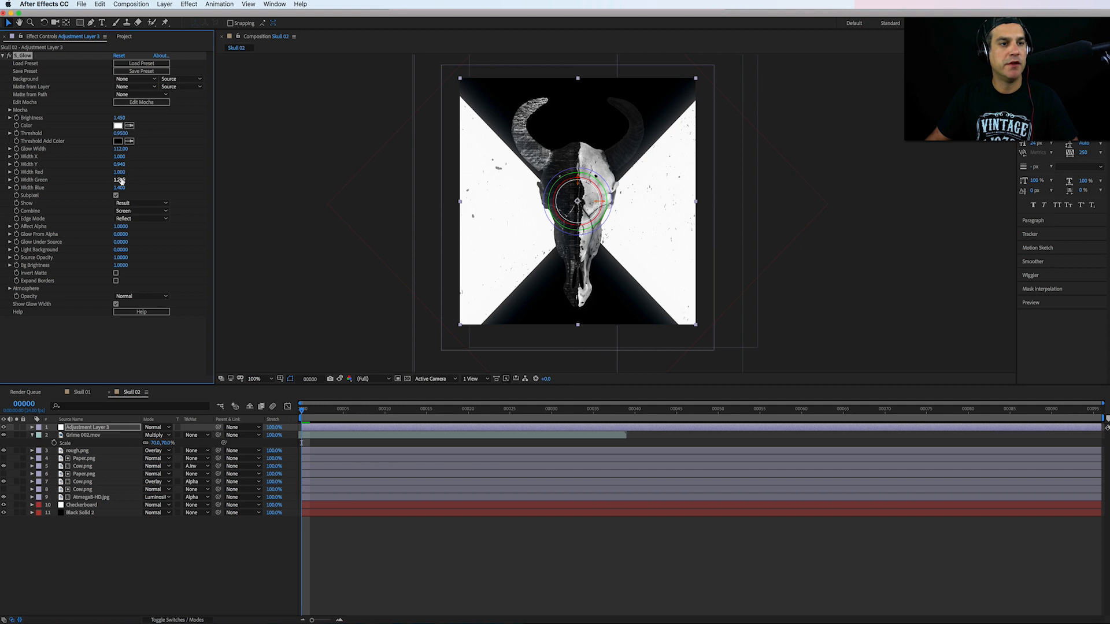
pyautogui.moveTo(121, 185); pyautogui.dragTo(191, 174)
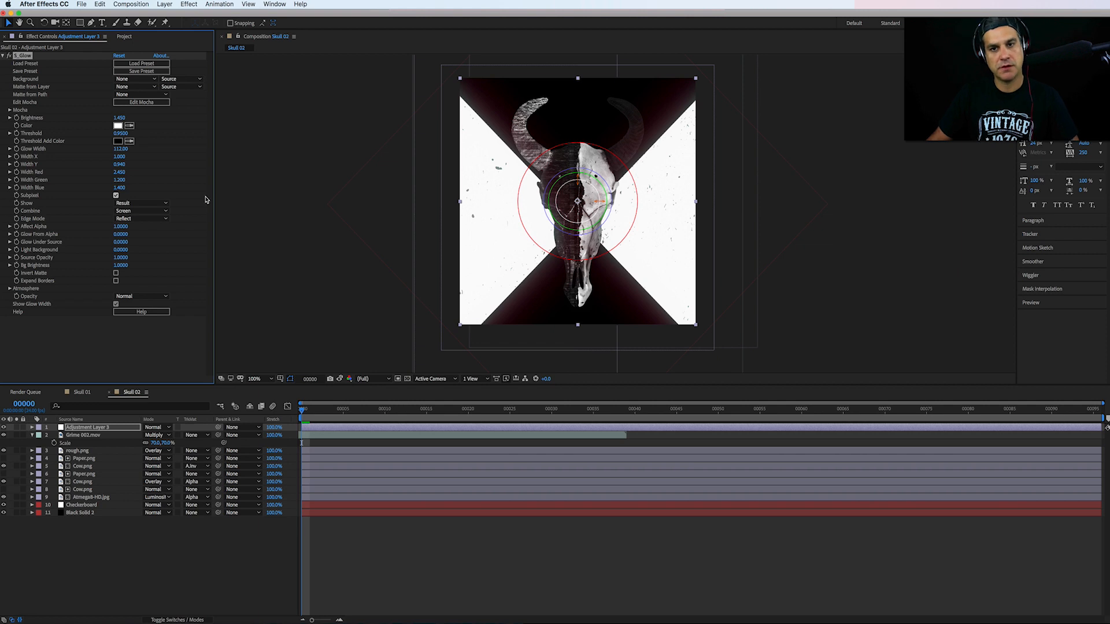
pyautogui.press('super+z')
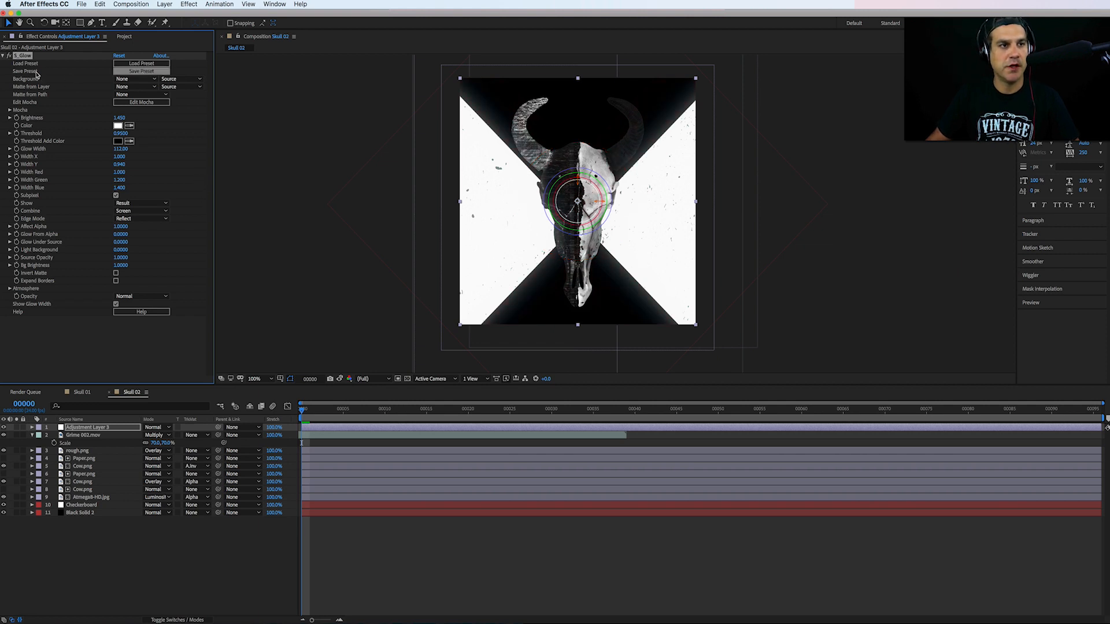
# Step: Toggle S_Glow off and on to compare the composition with and without the glow, and collapse the effect's settings
pyautogui.click(8, 56)
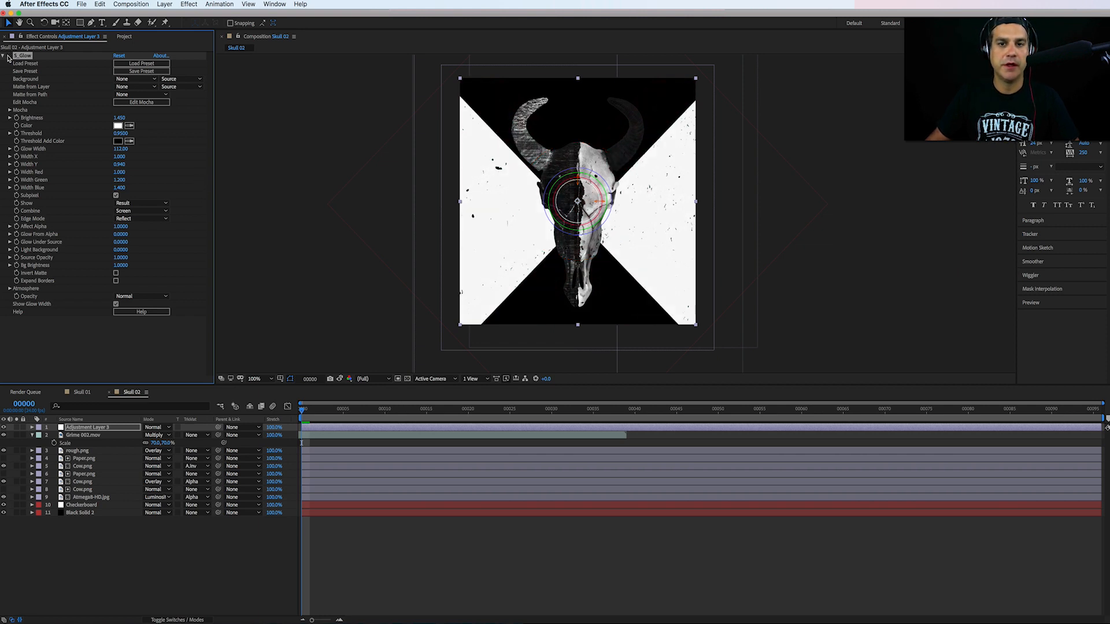
pyautogui.click(8, 56)
pyautogui.click(9, 56)
pyautogui.click(8, 56)
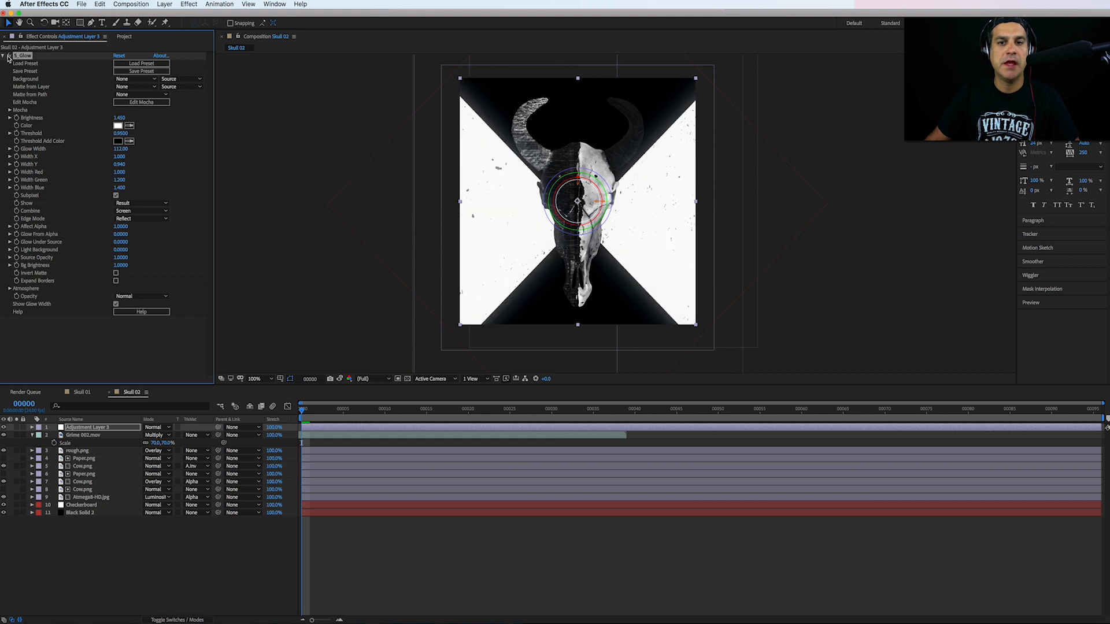
pyautogui.click(2, 56)
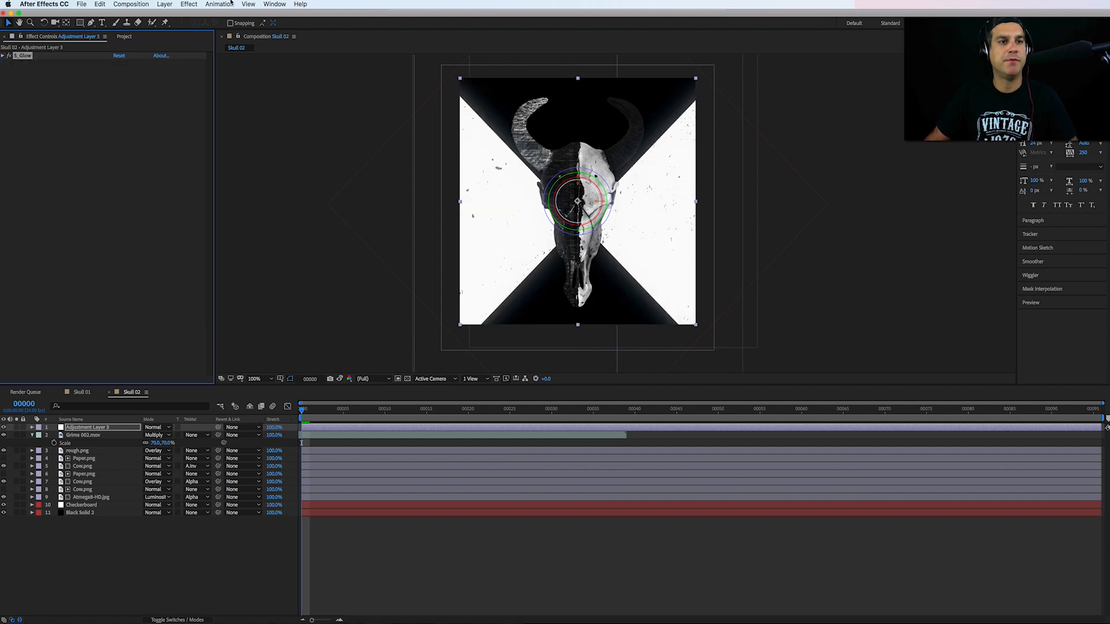
# Step: Try the Sapphire Lighting S_GlowDarks effect on the adjustment layer and toggle it to compare the composition with and without it
pyautogui.click(190, 5)
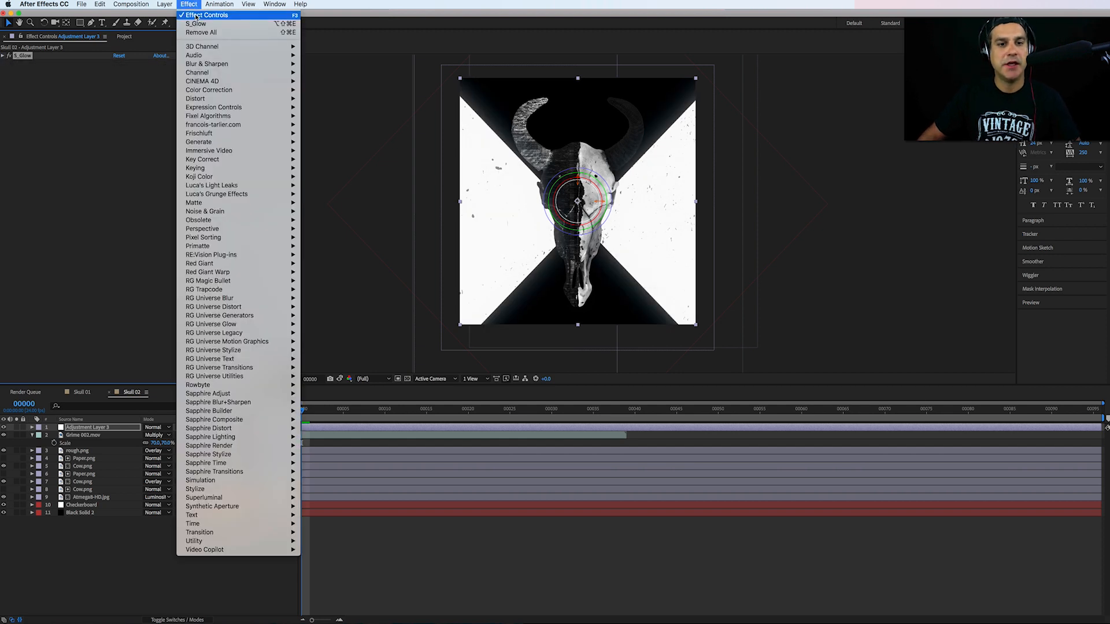
pyautogui.moveTo(236, 308)
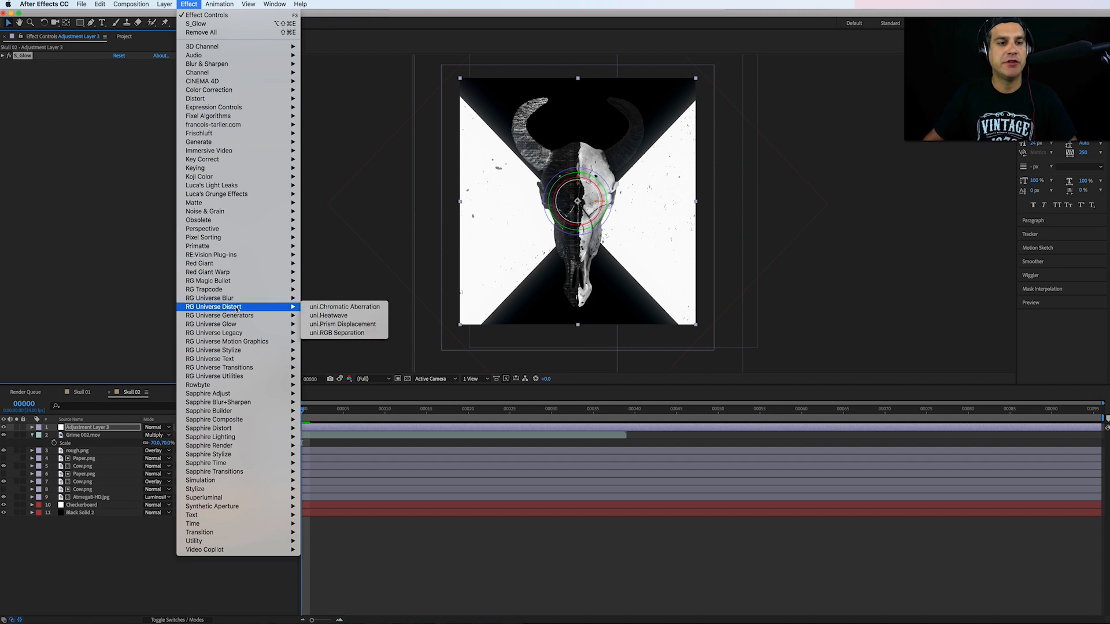
pyautogui.moveTo(229, 441)
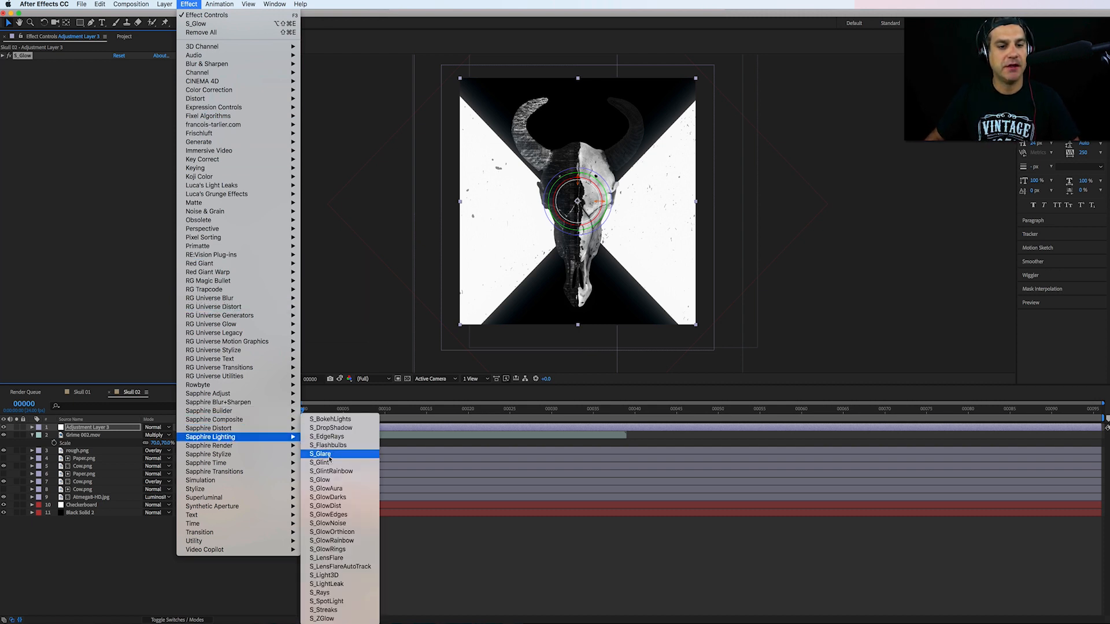
pyautogui.click(348, 497)
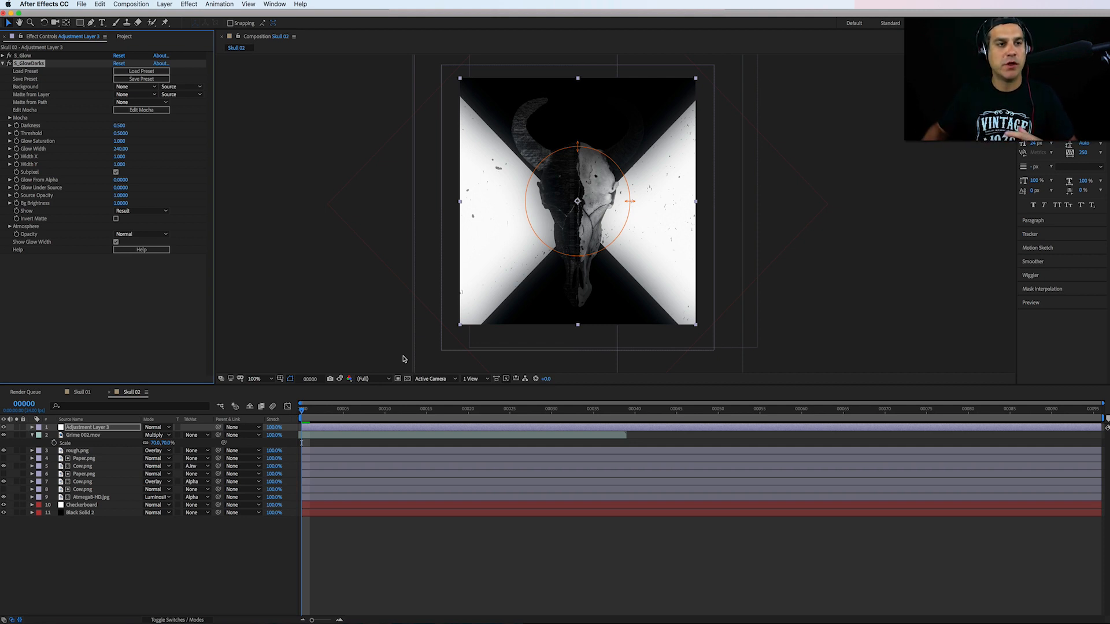
pyautogui.click(9, 65)
pyautogui.click(10, 65)
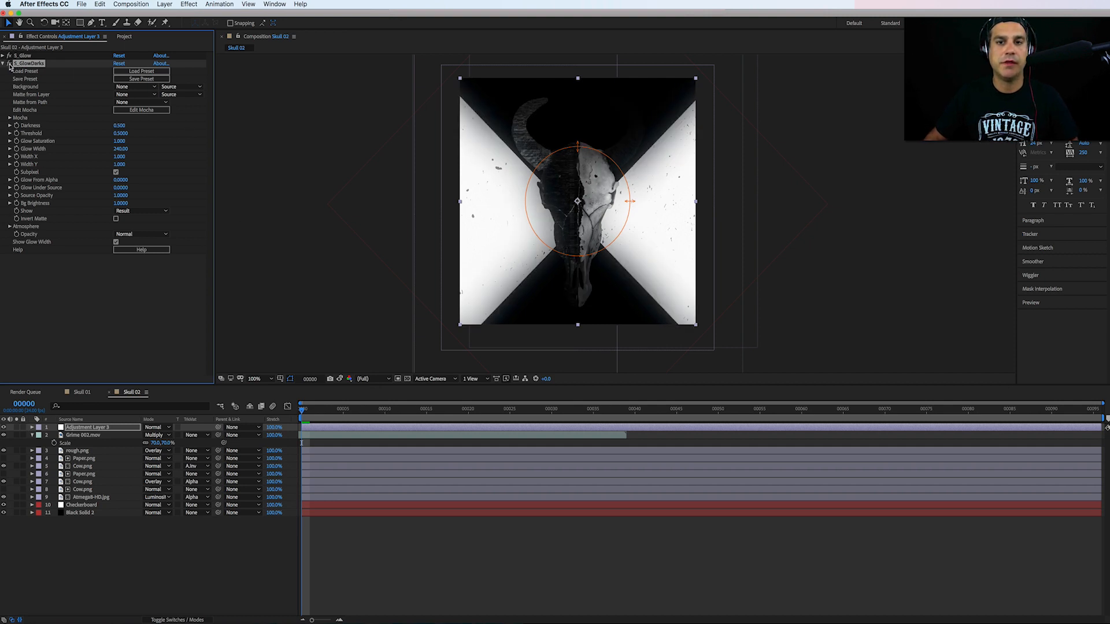
pyautogui.click(9, 65)
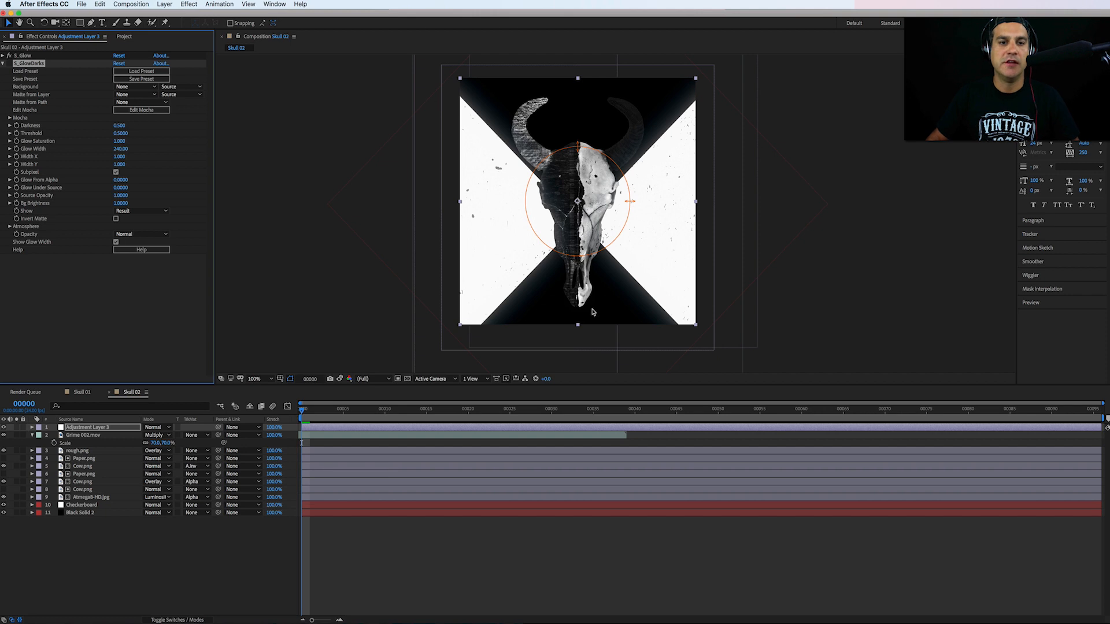
# Step: Re-enable S_GlowDarks, try a lower Darkness with a Threshold of 0.3000, and remove the effect from the adjustment layer
pyautogui.click(10, 64)
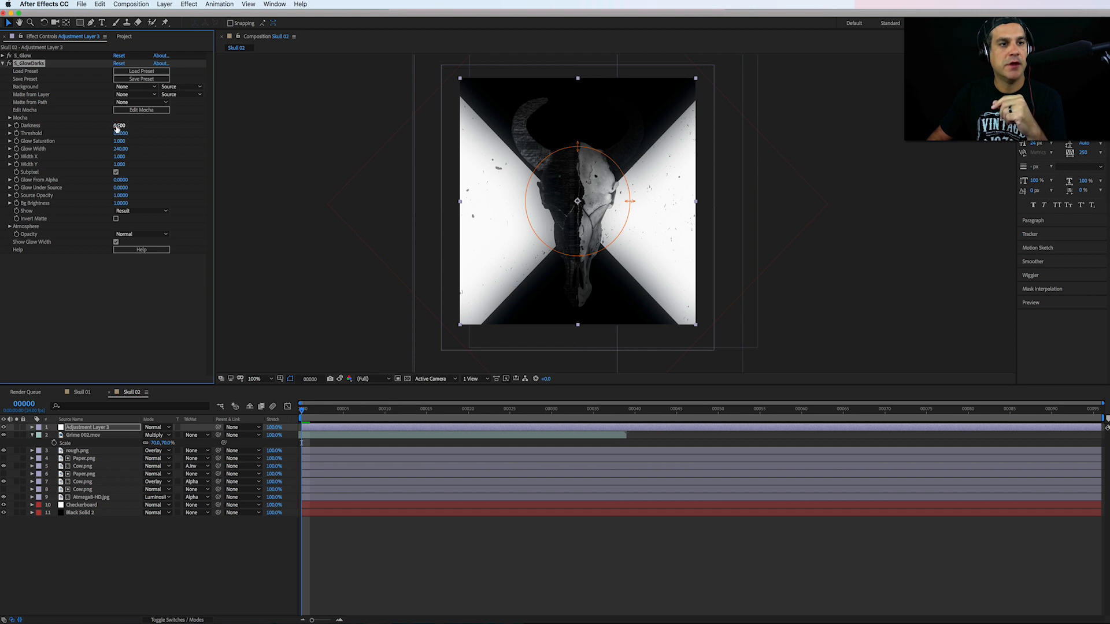
pyautogui.moveTo(119, 126); pyautogui.dragTo(88, 139)
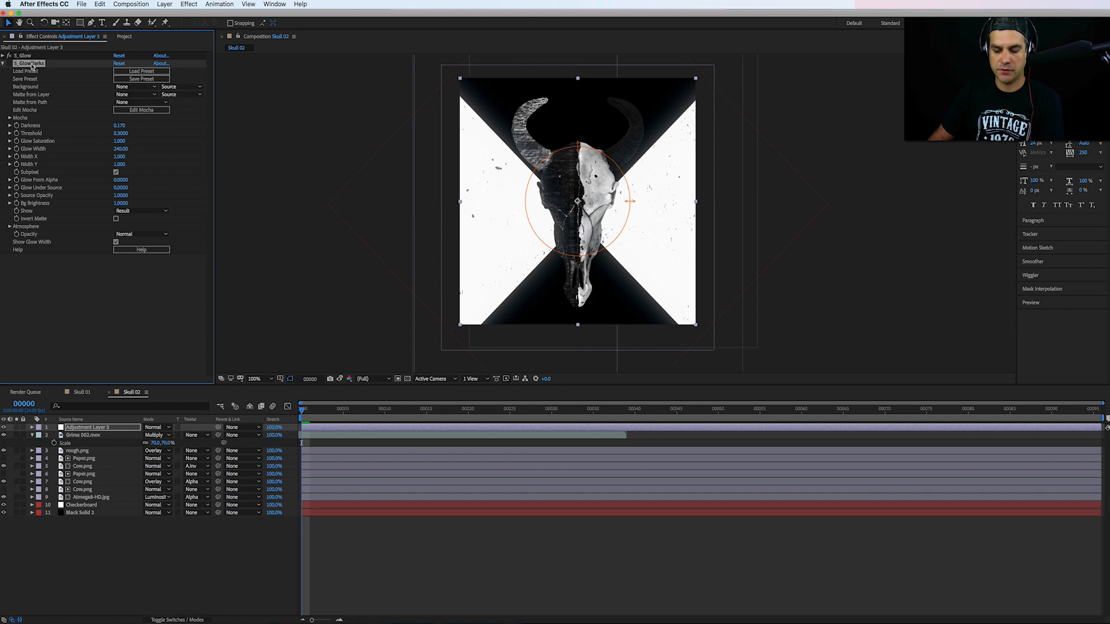
pyautogui.press('Delete')
# Step: Expand the S_Glow settings and try a teal glow Color of #31AB92
pyautogui.click(3, 55)
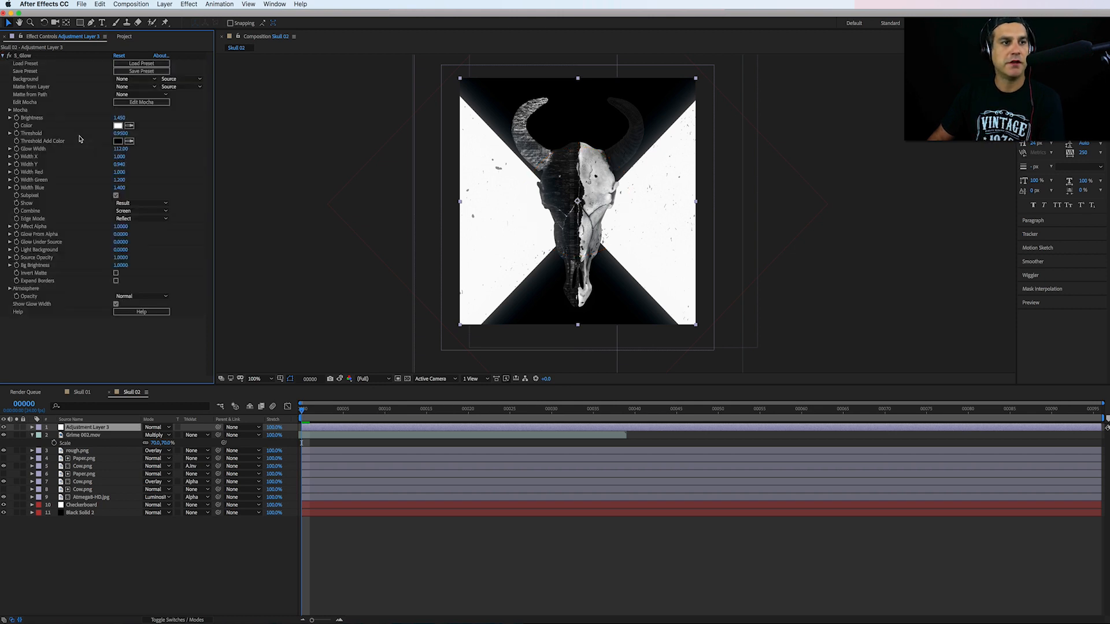
pyautogui.click(118, 126)
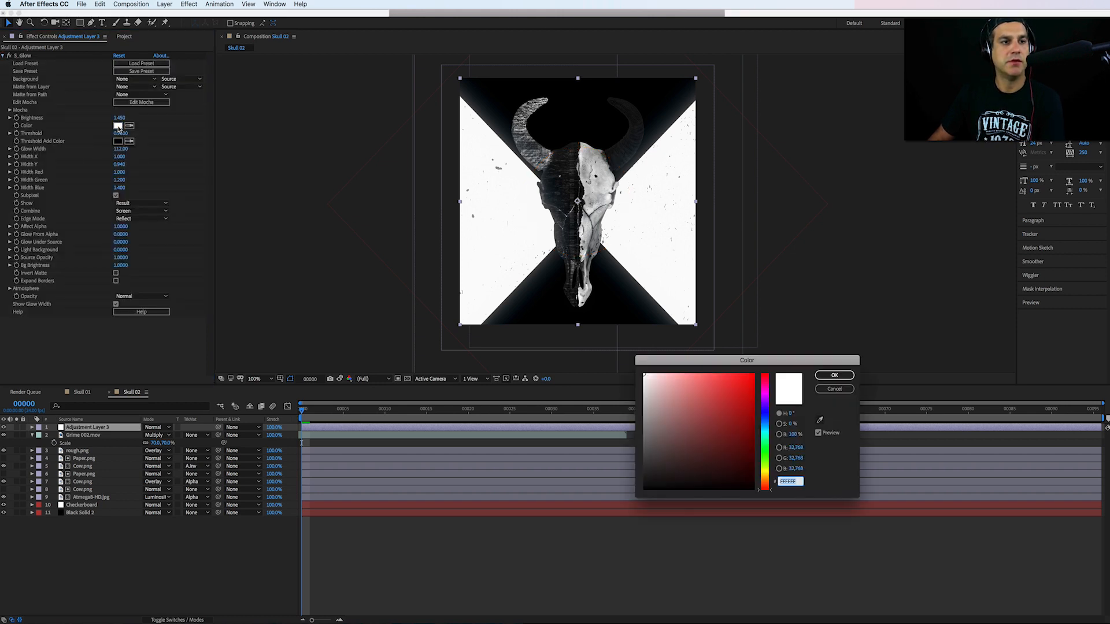
pyautogui.click(752, 389)
pyautogui.moveTo(752, 388)
pyautogui.mouseDown()
pyautogui.moveTo(736, 392)
pyautogui.moveTo(737, 379)
pyautogui.moveTo(722, 411)
pyautogui.moveTo(767, 437)
pyautogui.mouseUp()
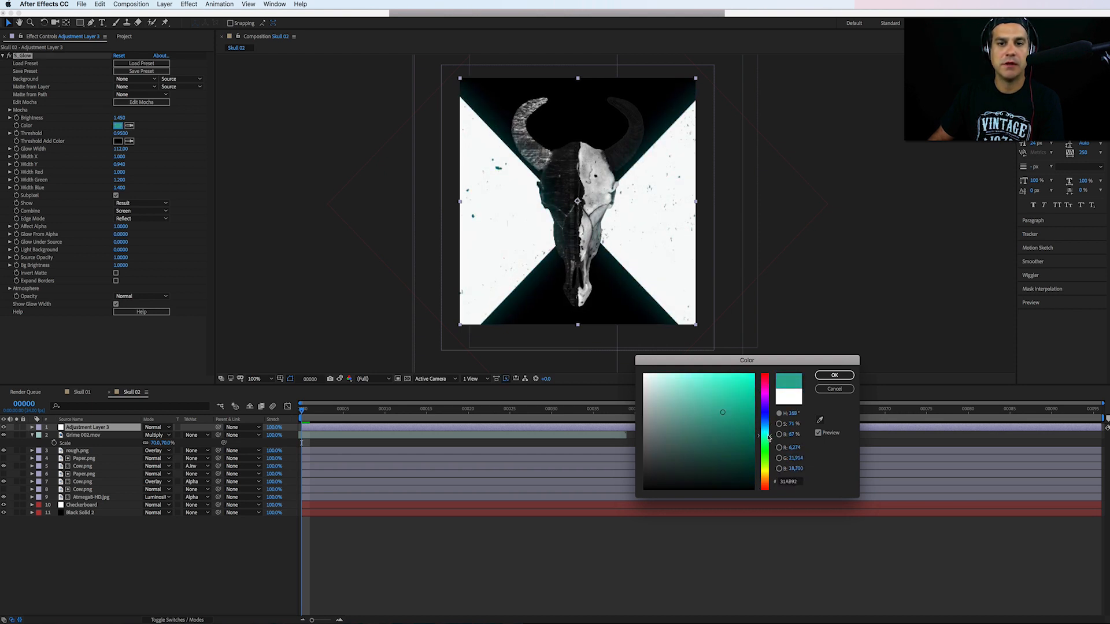
pyautogui.click(835, 375)
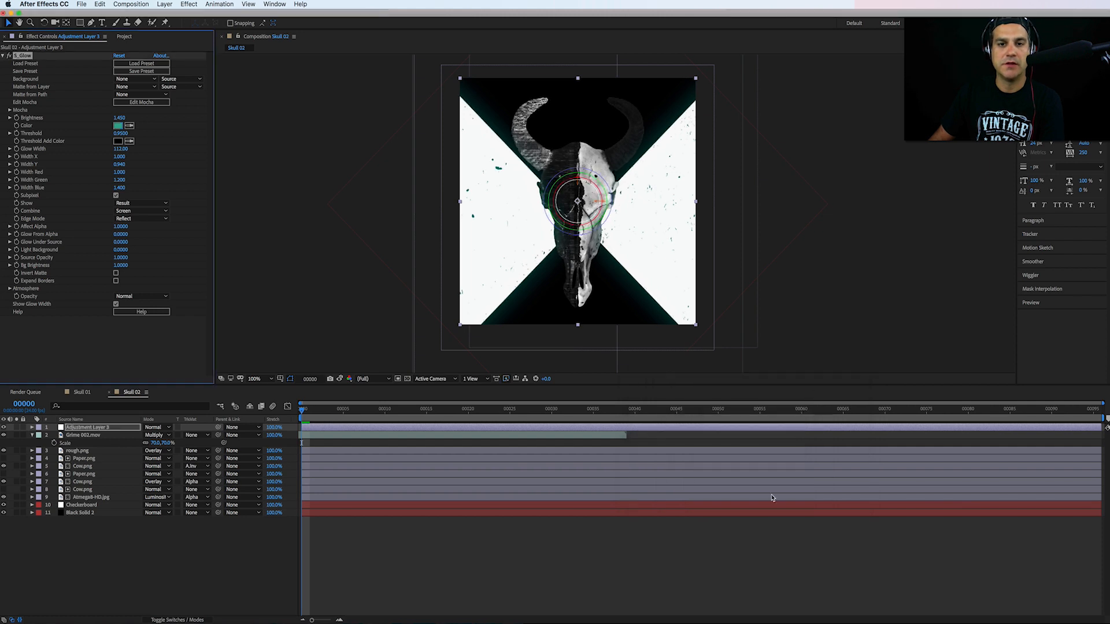
pyautogui.click(803, 541)
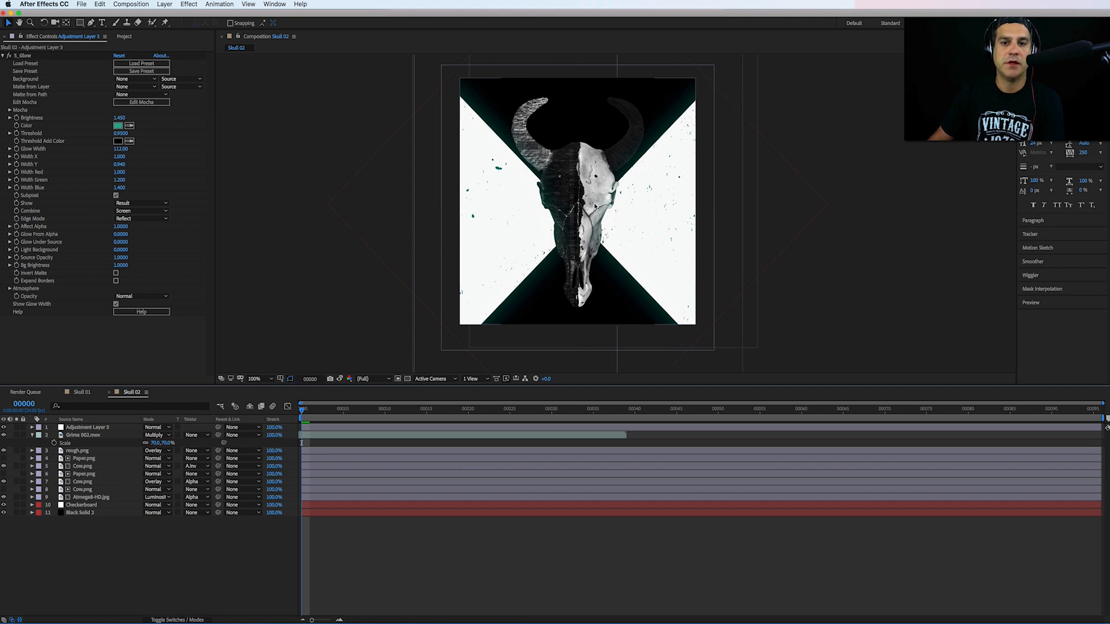
# Step: Set S_Glow's Color to a pale pink with hue 311°, saturation 14% and brightness 94%, and raise the glow's Brightness to 1.980
pyautogui.click(118, 126)
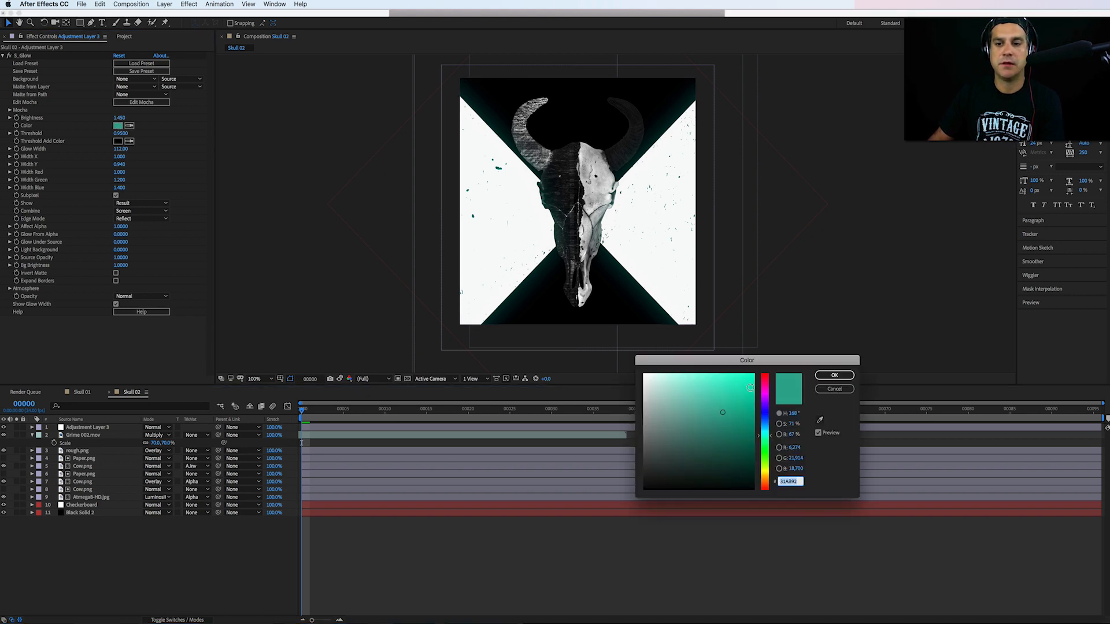
pyautogui.moveTo(767, 398)
pyautogui.mouseDown()
pyautogui.moveTo(739, 439)
pyautogui.moveTo(721, 436)
pyautogui.moveTo(742, 430)
pyautogui.moveTo(739, 446)
pyautogui.moveTo(708, 432)
pyautogui.moveTo(658, 381)
pyautogui.mouseUp()
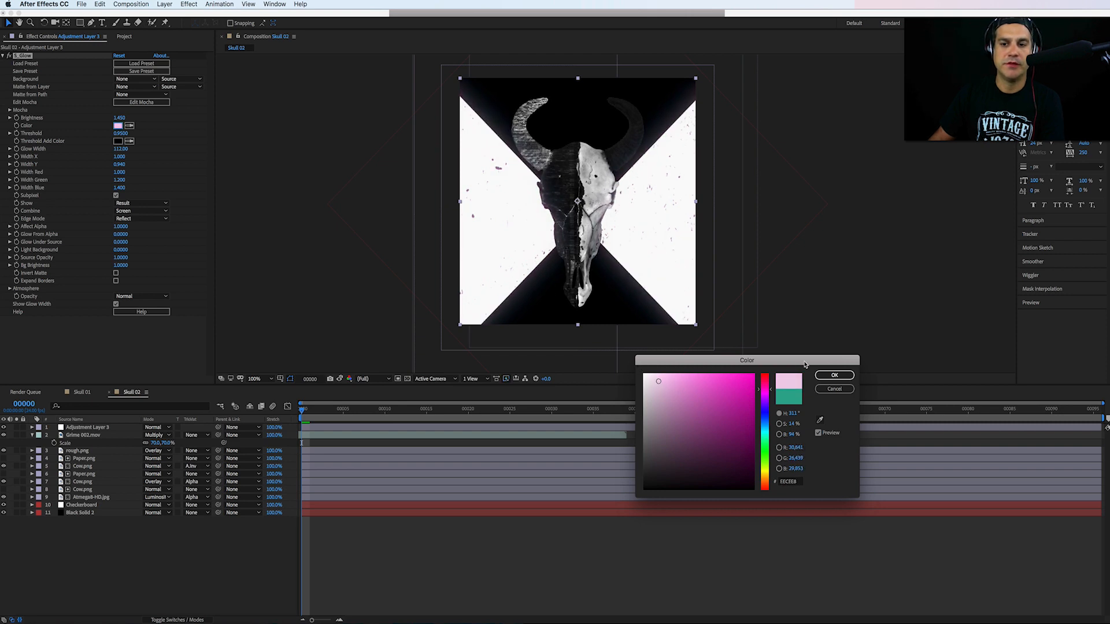
pyautogui.click(834, 375)
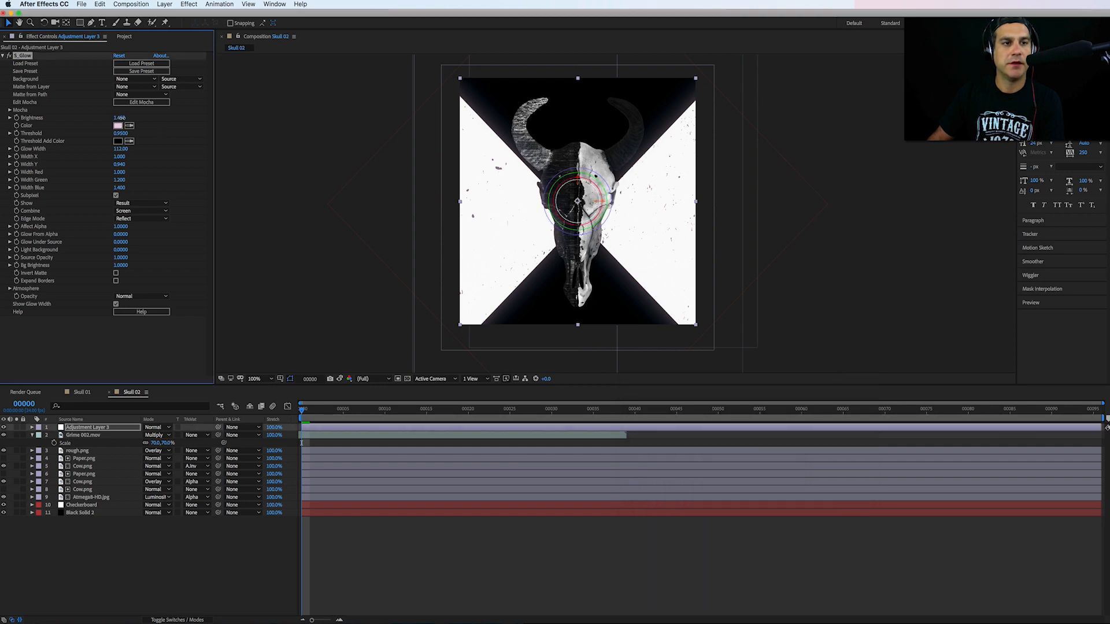
pyautogui.moveTo(119, 117); pyautogui.dragTo(145, 120)
pyautogui.click(683, 541)
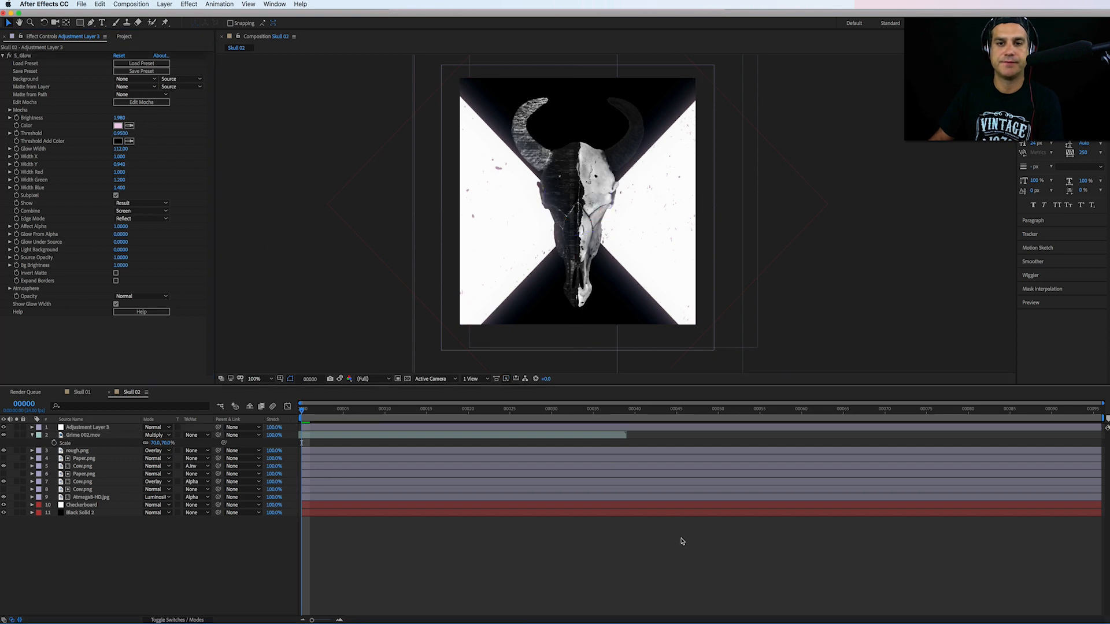